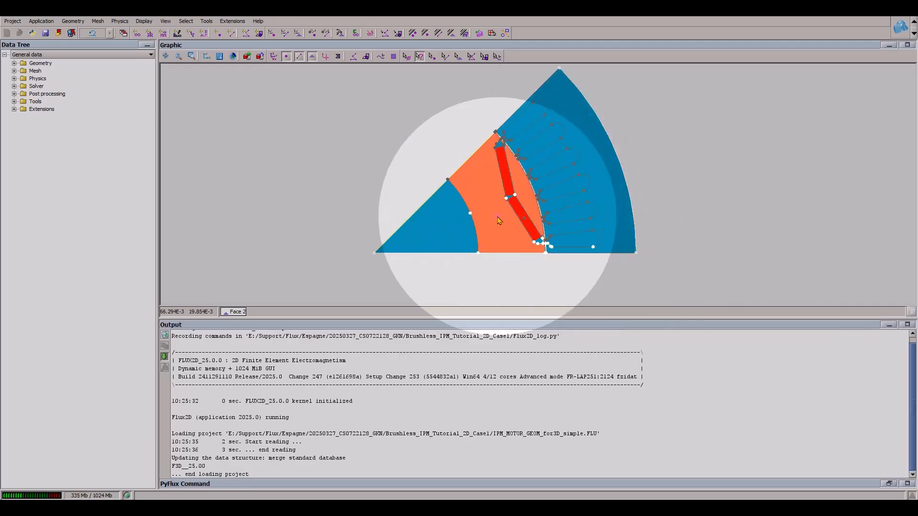
- Examine the faces of the 2D motor geometry, zooming in on the magnets and the air gap beside the slots
left_click(458, 57)
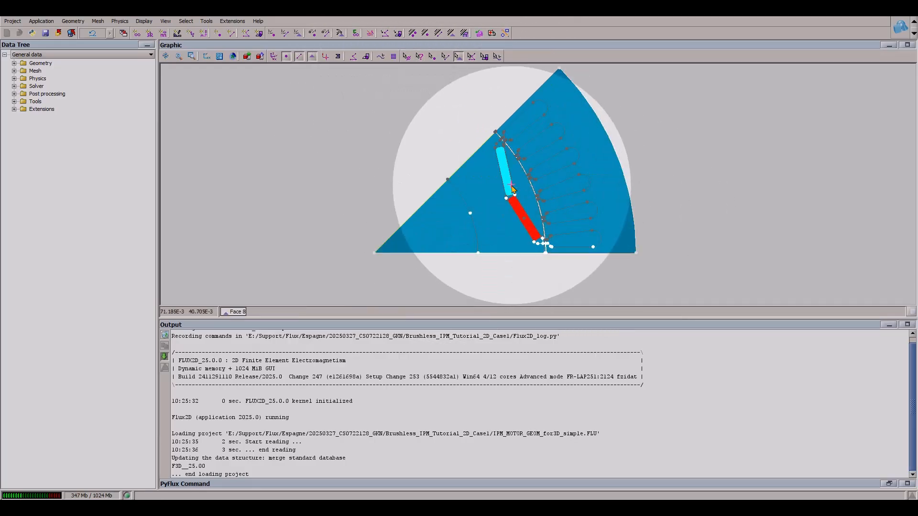
scroll(478, 201, "up", 6)
scroll(478, 206, "down", 4)
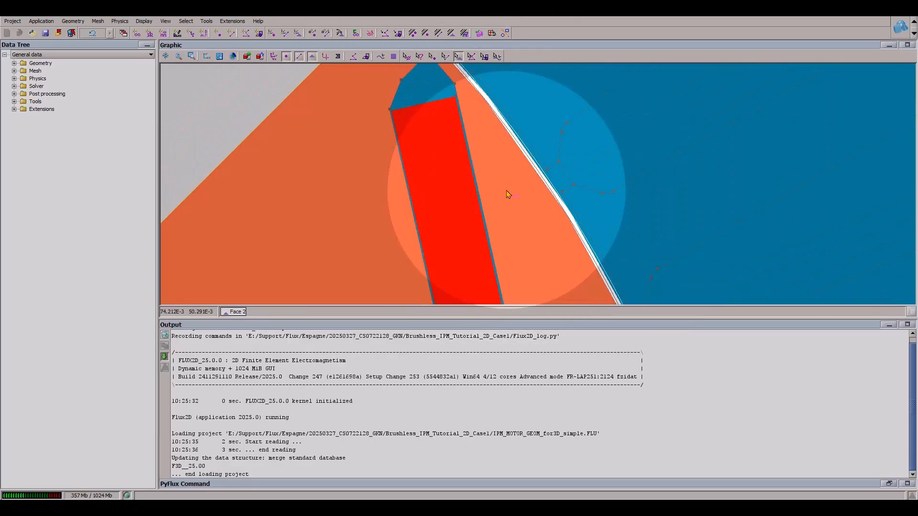
scroll(528, 138, "up", 10)
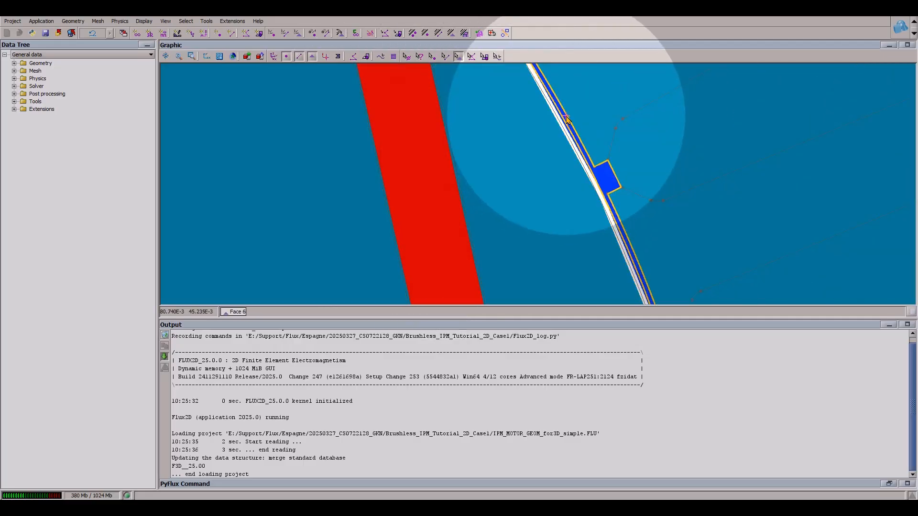
scroll(566, 120, "down", 10)
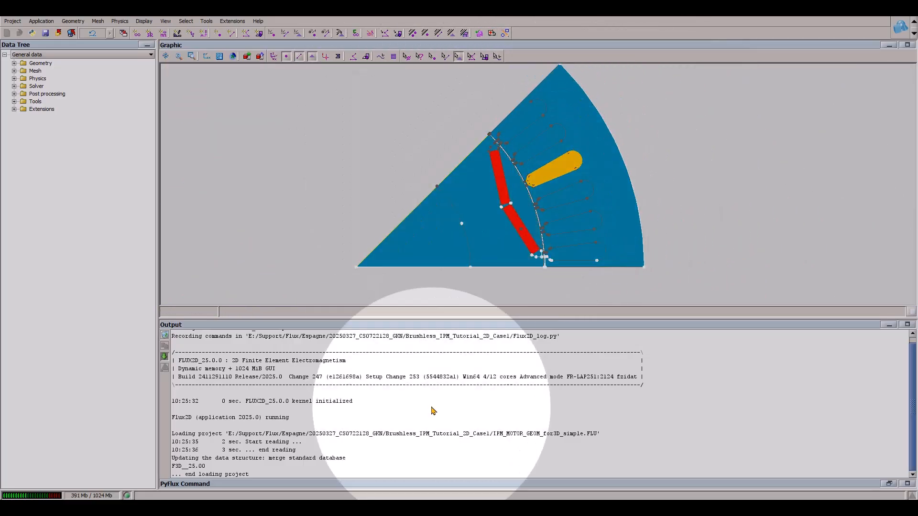
- Switch to Flux 3D and import the Flux object IPM_MOTOR_GEOM_for3D_simple.FLU with the Geometry filter
left_click(456, 471)
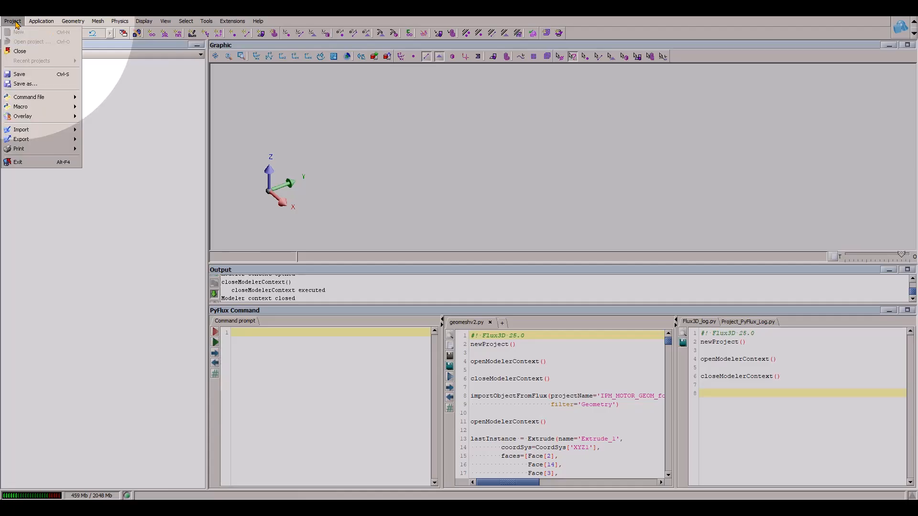
left_click(60, 133)
left_click(137, 131)
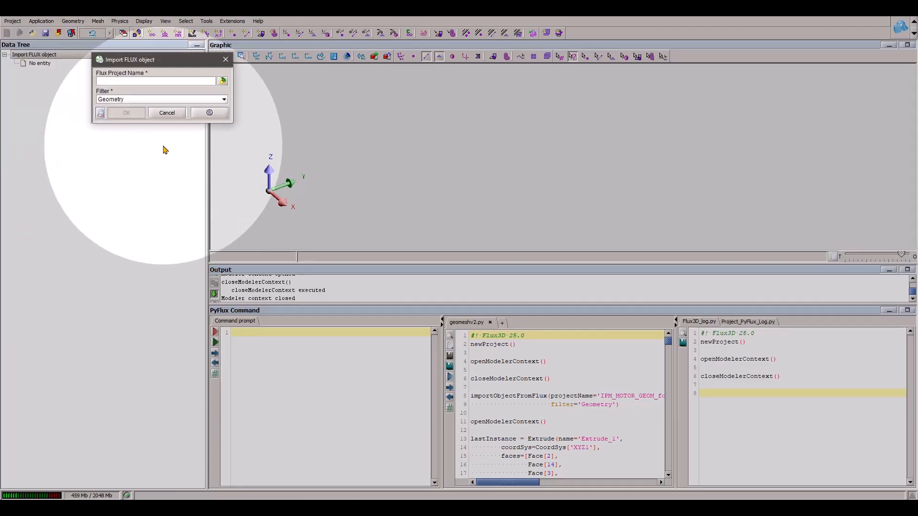
left_click(223, 81)
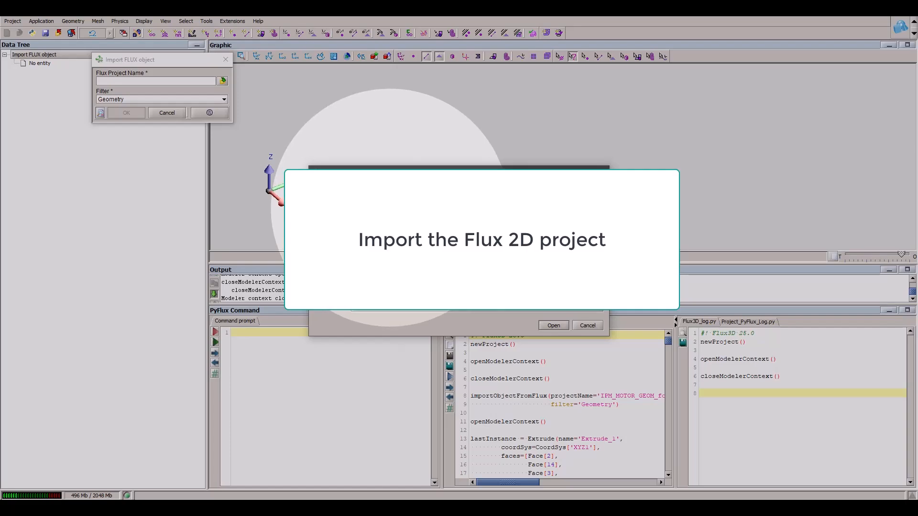
left_click(553, 325)
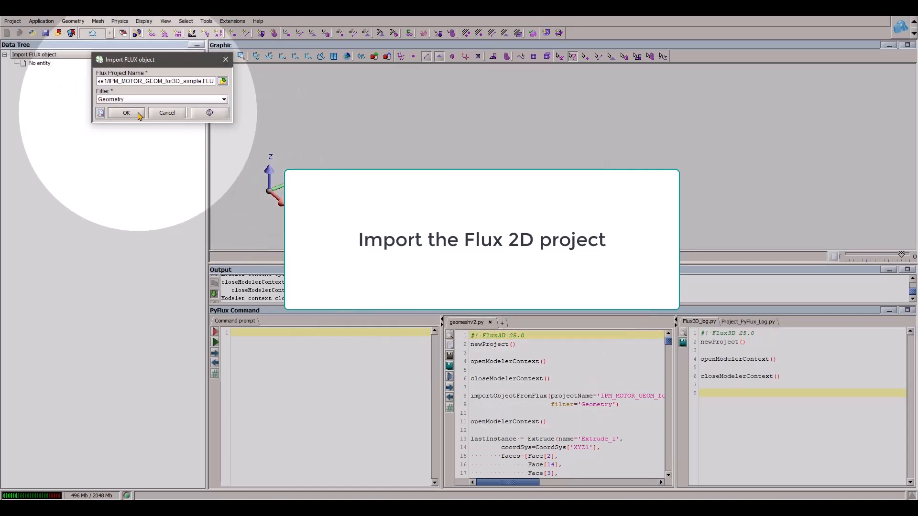
left_click(138, 115)
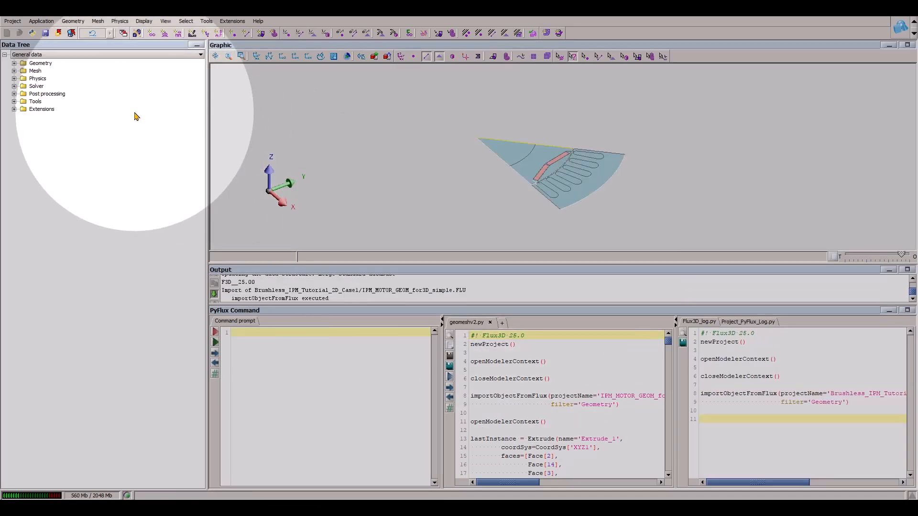
- Enter the modeler context and start a new extrusion that takes its faces from SKETCH_1
left_click(73, 21)
left_click(94, 33)
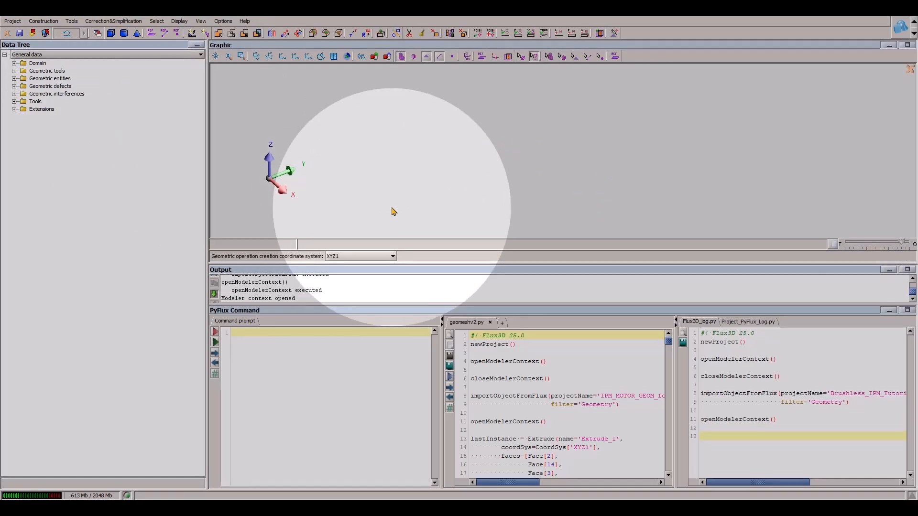
left_click(380, 35)
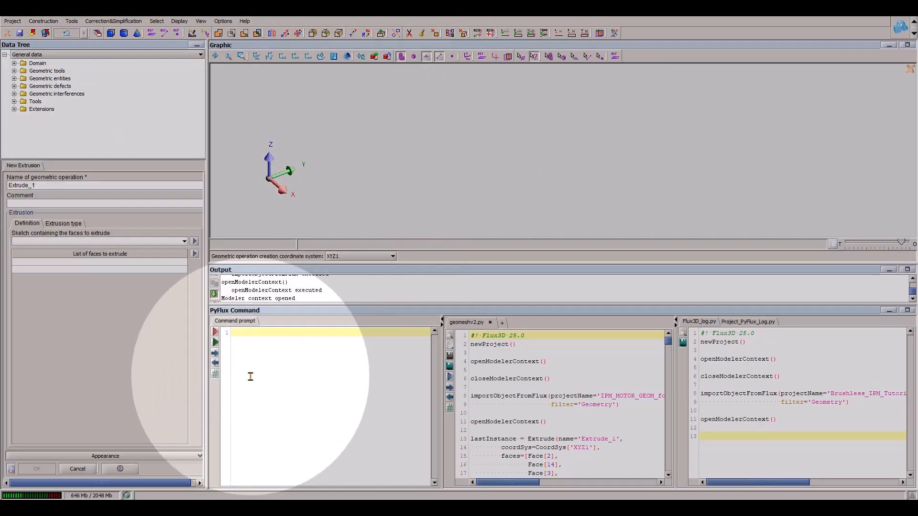
left_click_drag(207, 313, 221, 313)
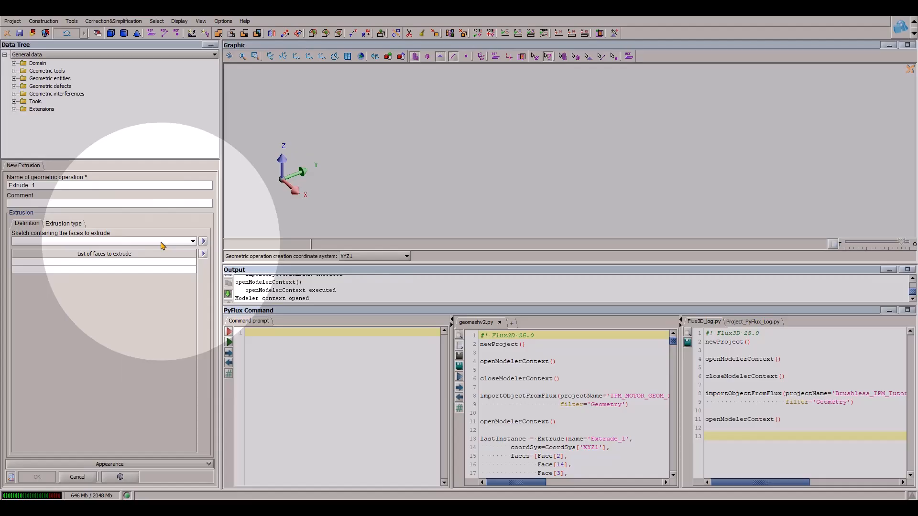
left_click(85, 266)
- Select the stator yoke, the six slot faces and the slot-opening air-gap face (face 6) as the faces to extrude
scroll(621, 220, "up", 8)
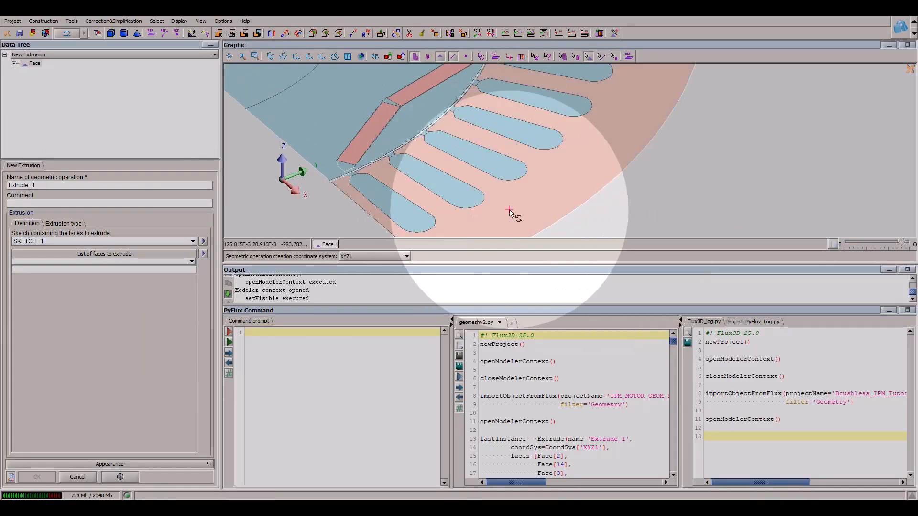
left_click(410, 217)
left_click(438, 183)
left_click(491, 158)
left_click(512, 134)
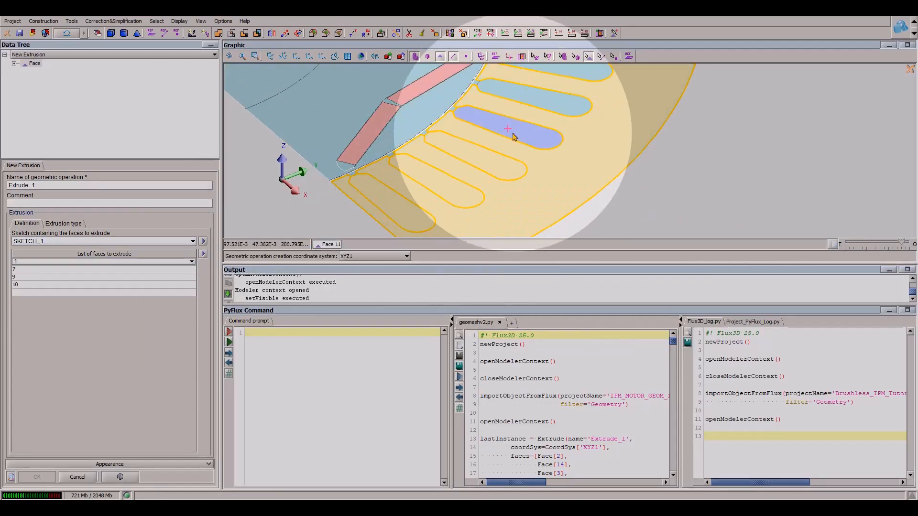
right_click_drag(549, 108, 505, 178)
left_click(504, 174)
left_click(528, 136)
right_click_drag(465, 147, 566, 177)
scroll(566, 178, "up", 11)
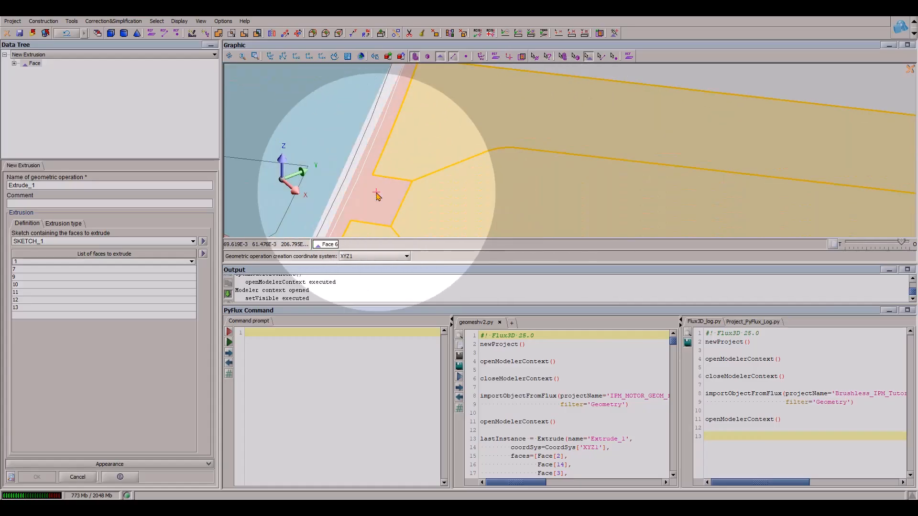
left_click(375, 191)
scroll(497, 226, "down", 6)
scroll(498, 230, "down", 5)
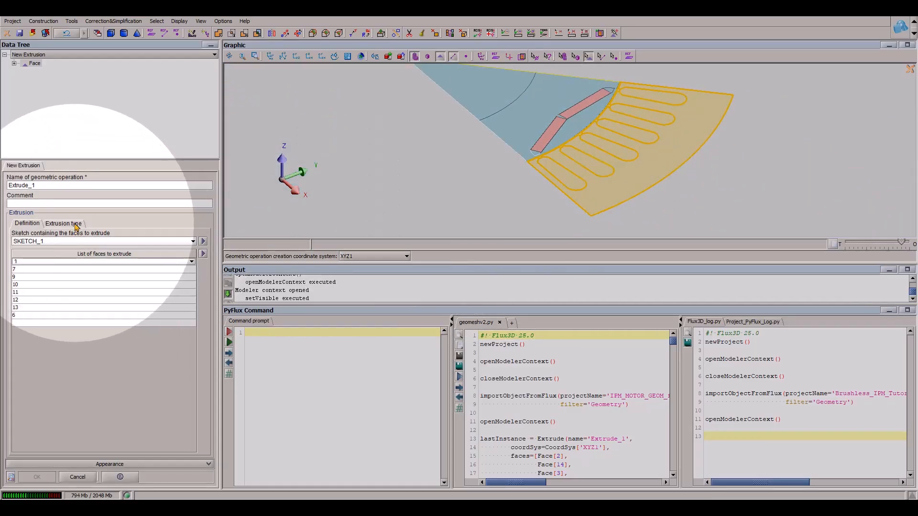
- Extrude the selected stator faces along vector (0, 0, 1) with a length of 20 and an origin plane offset of 0
left_click(64, 223)
left_click(47, 328)
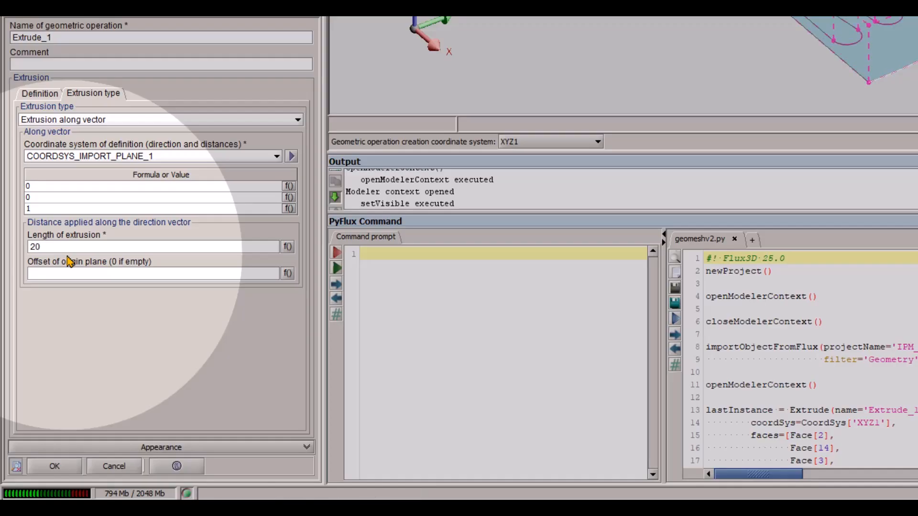
left_click(65, 273)
type("0")
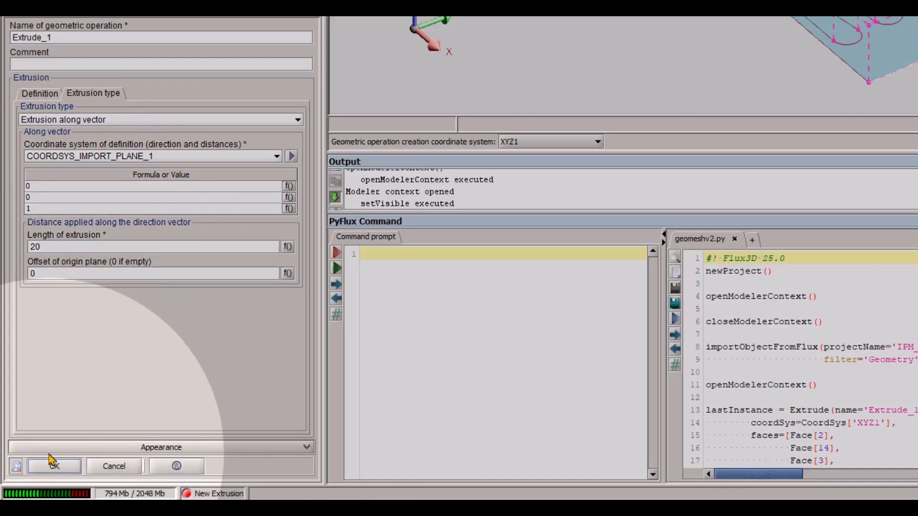
left_click(52, 463)
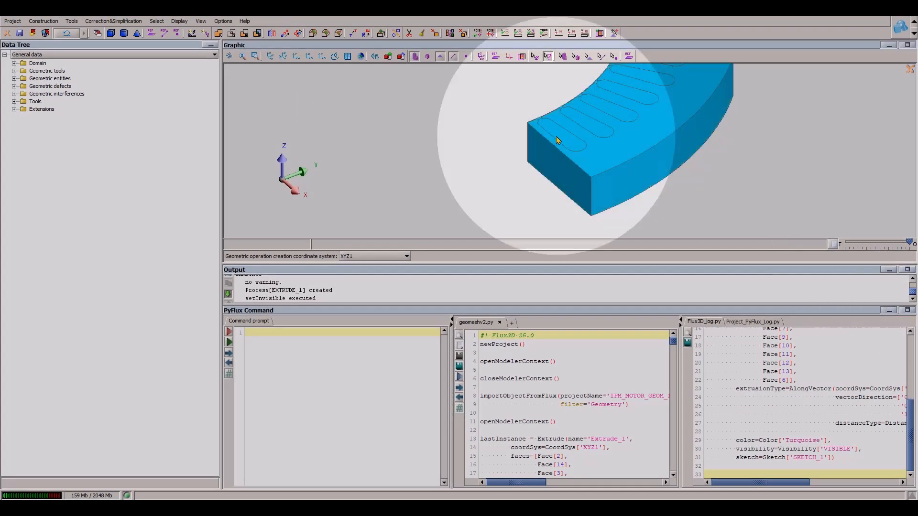
- Start a second extrusion from SKETCH_1 and select the shaft face and the rotor core face
left_click(381, 34)
left_click(52, 262)
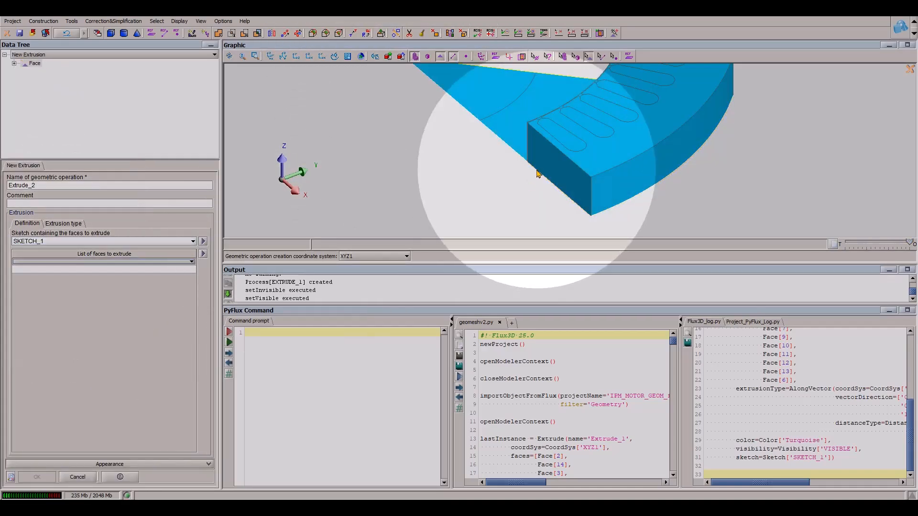
left_click(543, 127)
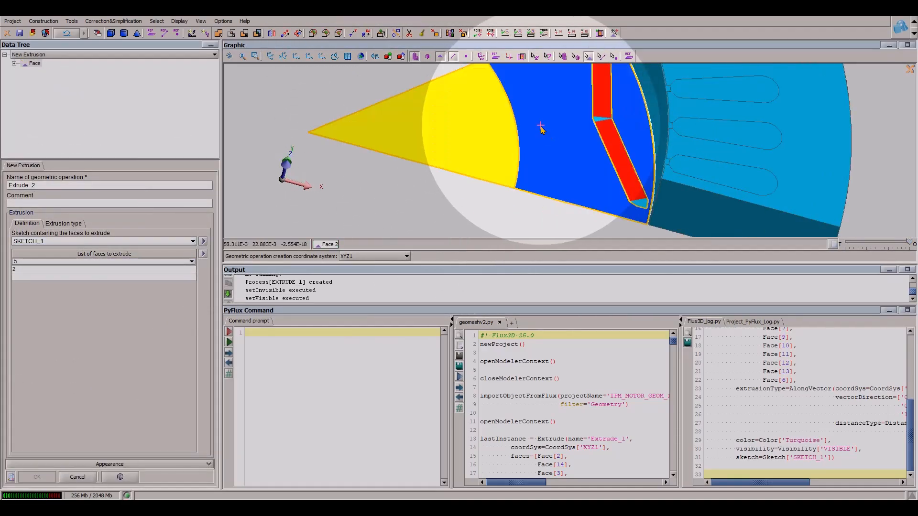
- Add the remaining rotor-side faces 3, 14, 8 and 4, including the magnets, to the second extrusion
scroll(544, 130, "up", 4)
right_click_drag(564, 198, 539, 141)
scroll(539, 141, "up", 4)
left_click(709, 154)
right_click_drag(688, 224, 609, 167)
scroll(609, 167, "up", 4)
right_click_drag(844, 191, 512, 194)
scroll(465, 168, "down", 8)
right_click_drag(465, 168, 524, 141)
scroll(476, 175, "up", 2)
left_click(503, 171)
left_click(518, 206)
scroll(488, 196, "down", 3)
scroll(564, 176, "up", 2)
scroll(564, 187, "up", 2)
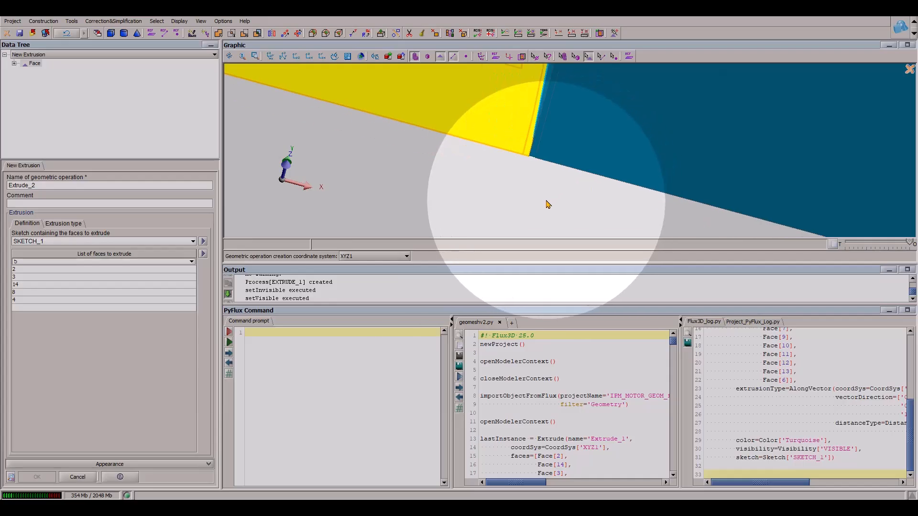
scroll(555, 202, "down", 1)
scroll(557, 215, "up", 4)
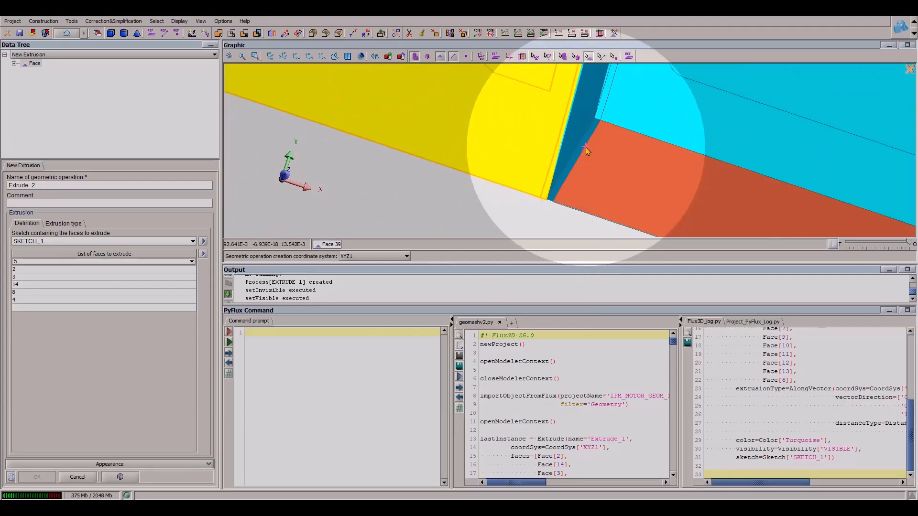
scroll(573, 204, "down", 4)
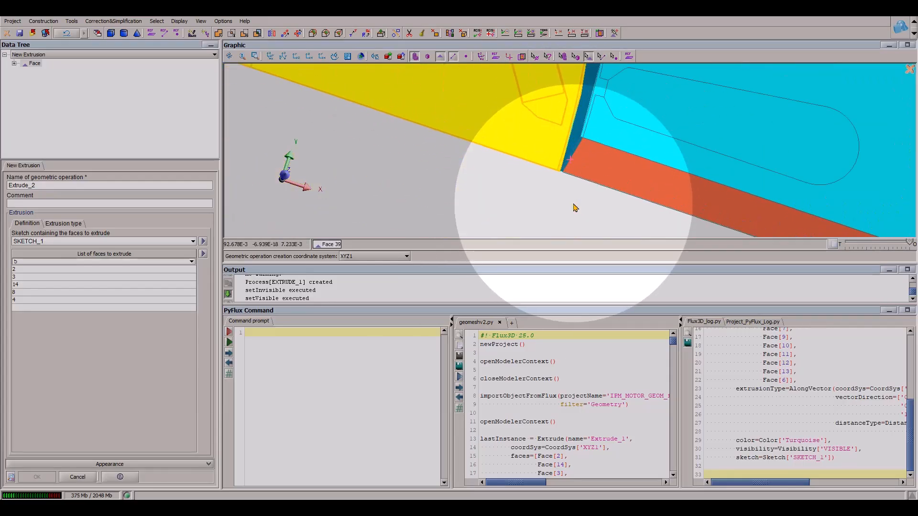
scroll(579, 204, "down", 5)
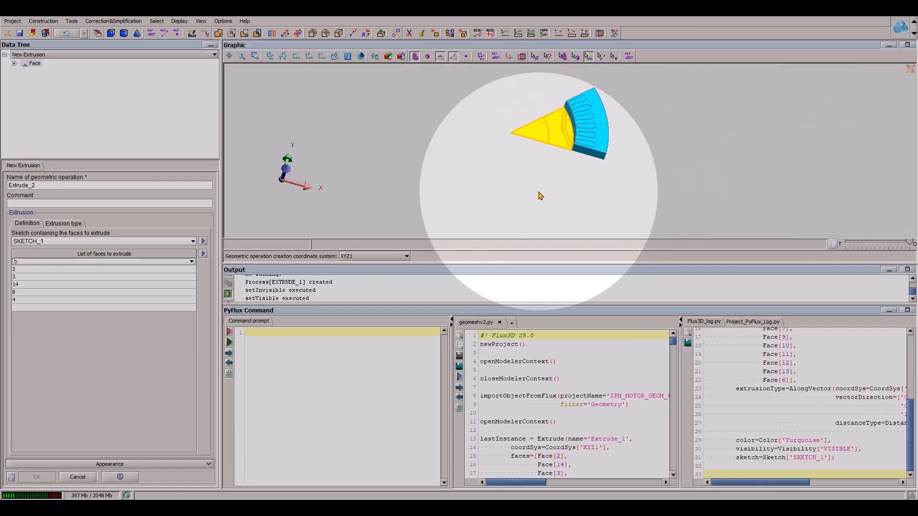
- Extrude the selected rotor faces along vector (0, 0, 1) with a length of 20 and an origin plane offset of 0
left_click(63, 224)
type("20")
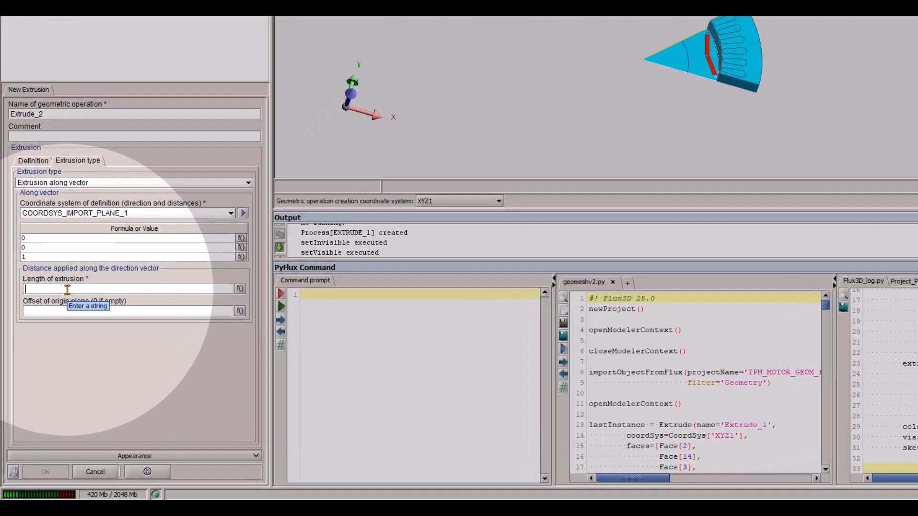
left_click(49, 346)
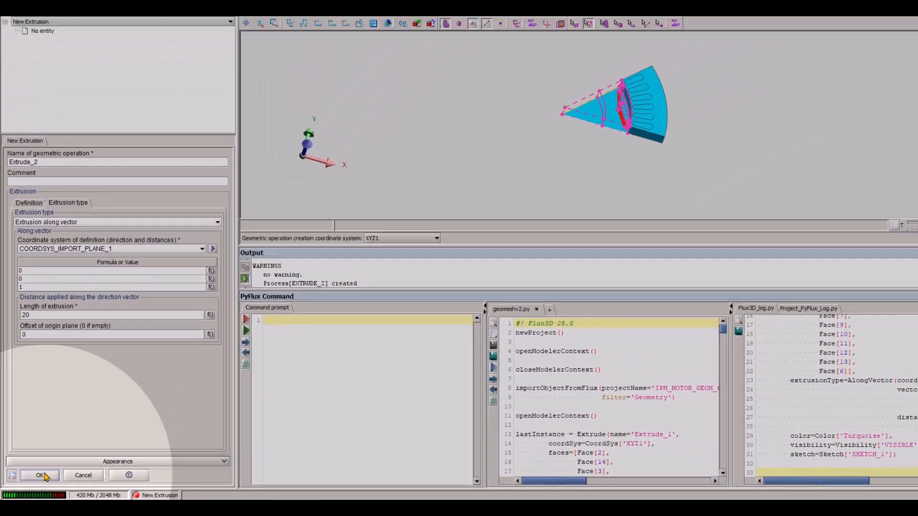
left_click(56, 465)
- Create a linear repetition of OBJ_EXTRUDE_1 and OBJ_EXTRUDE_2 with moves X 0, Y 0, Z 20 and a repetition number of 3
middle_click_drag(615, 87, 597, 213)
scroll(595, 211, "down", 2)
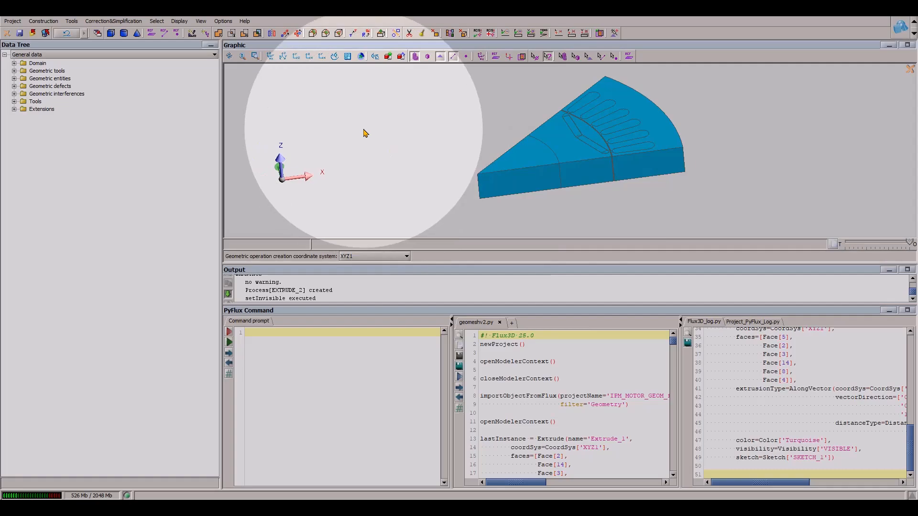
left_click(284, 34)
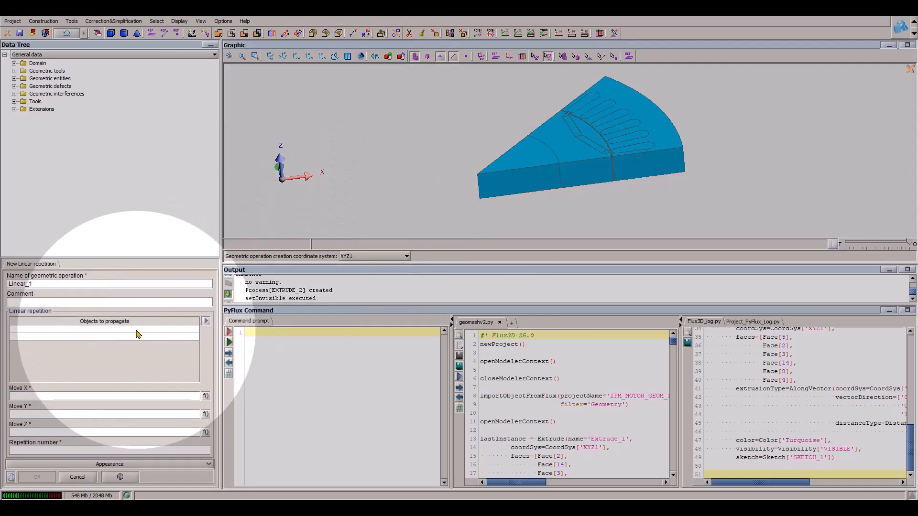
left_click(134, 330)
left_click(91, 341)
left_click(77, 336)
left_click(66, 369)
left_click(70, 398)
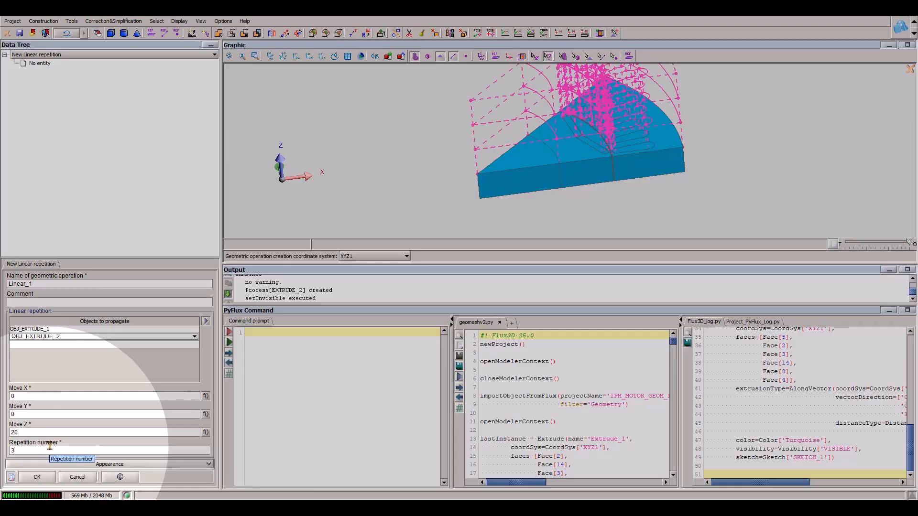
left_click(37, 476)
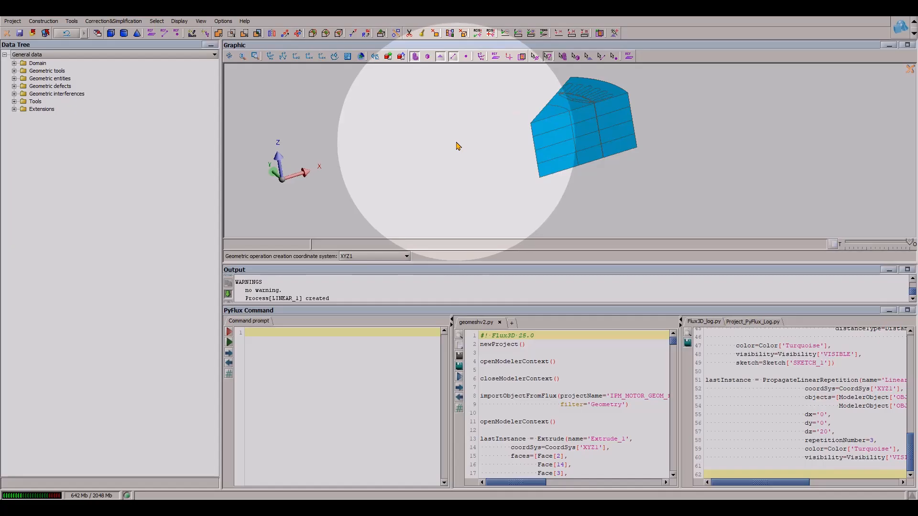
- Start a rotation of the second rotor layer OBJ_LINEAR_1_4 about its vertical centre edge, line 1102
left_click(366, 34)
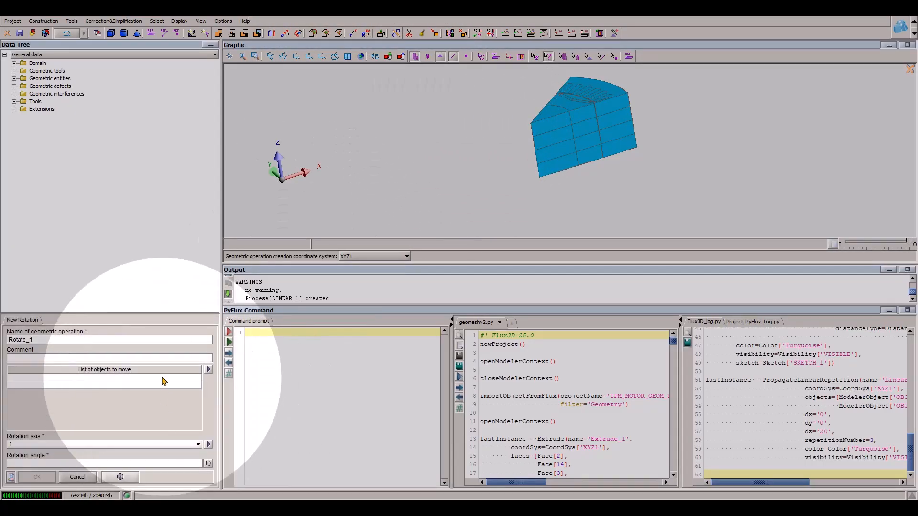
left_click(162, 377)
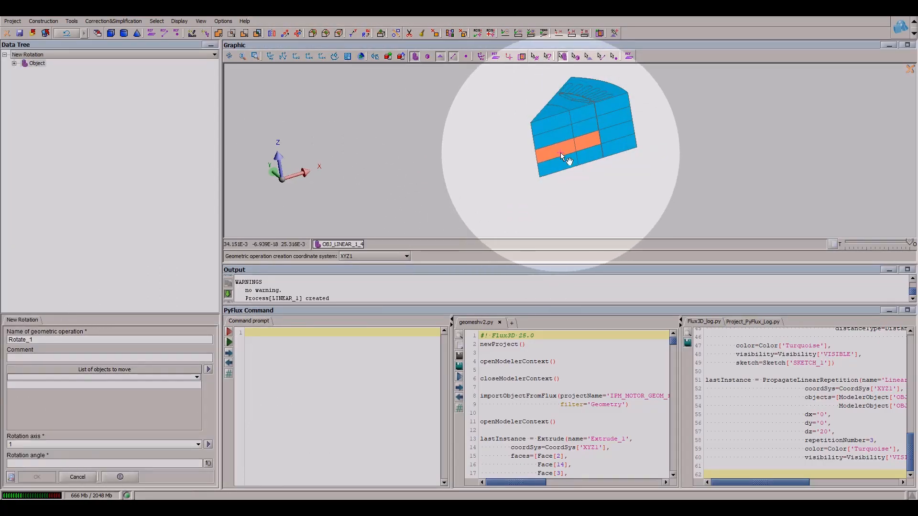
left_click(65, 444)
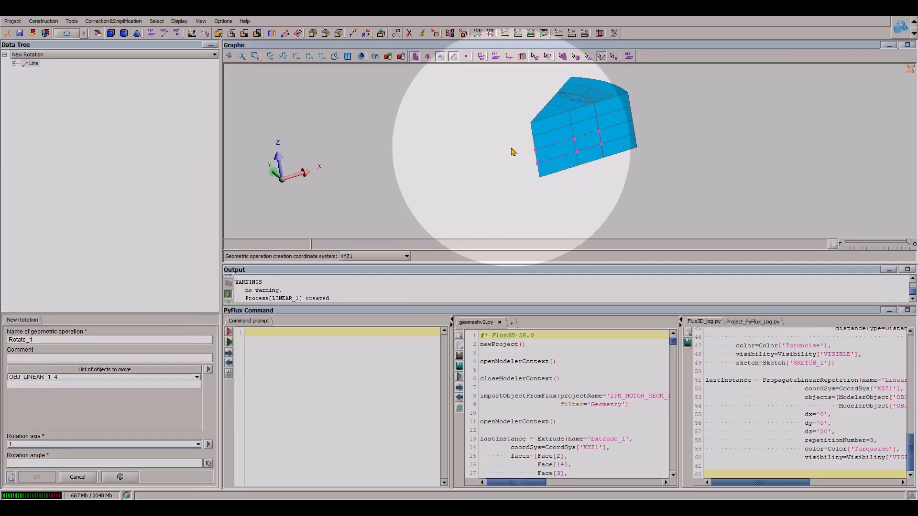
left_click(536, 159)
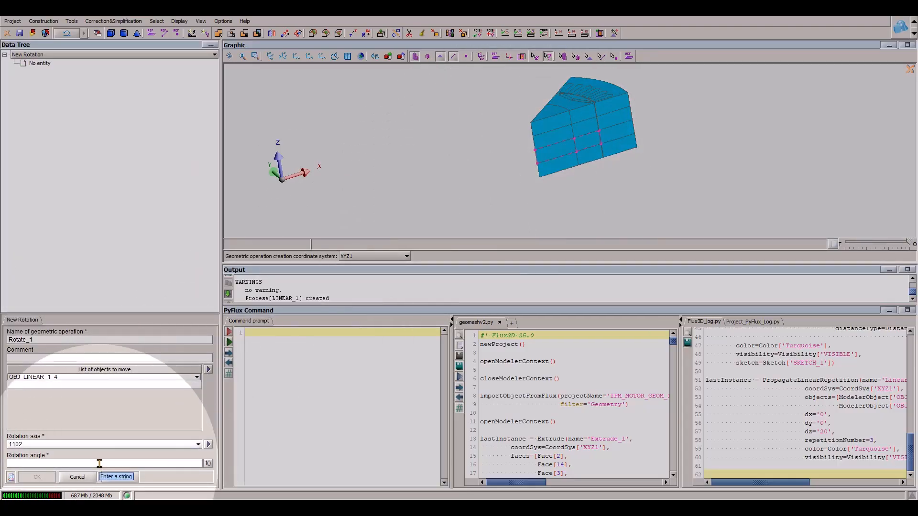
- Set the rotation angle of the second rotor layer to 1*(45/6)/2/3 and create the rotation
left_click(100, 464)
type("45/6")
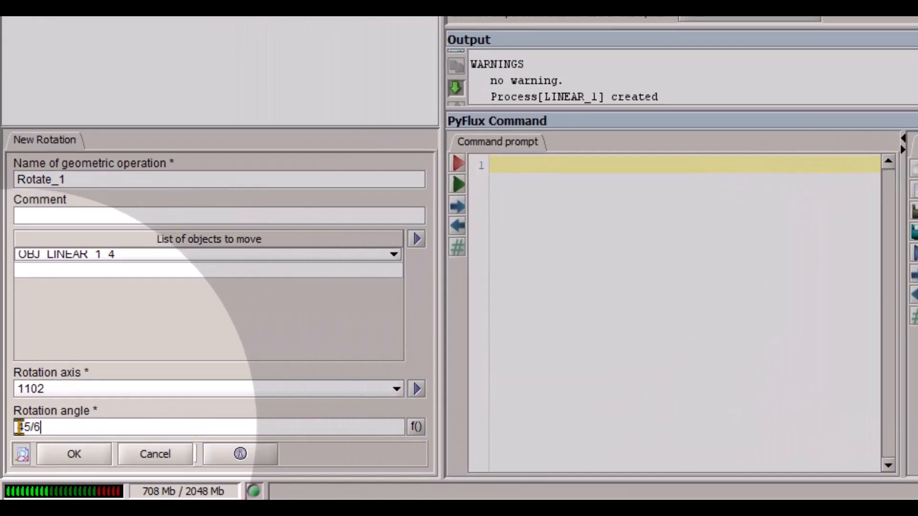
left_click(20, 427)
type("(")
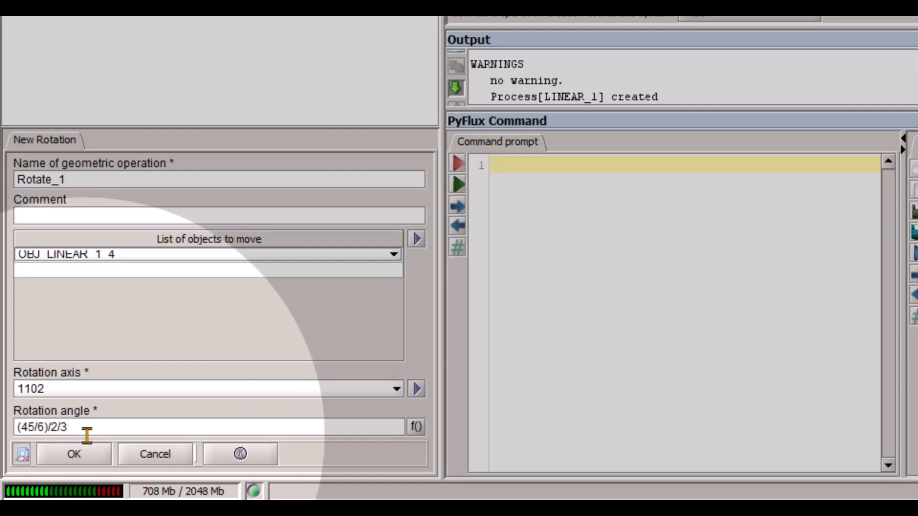
left_click_drag(97, 431, 1, 414)
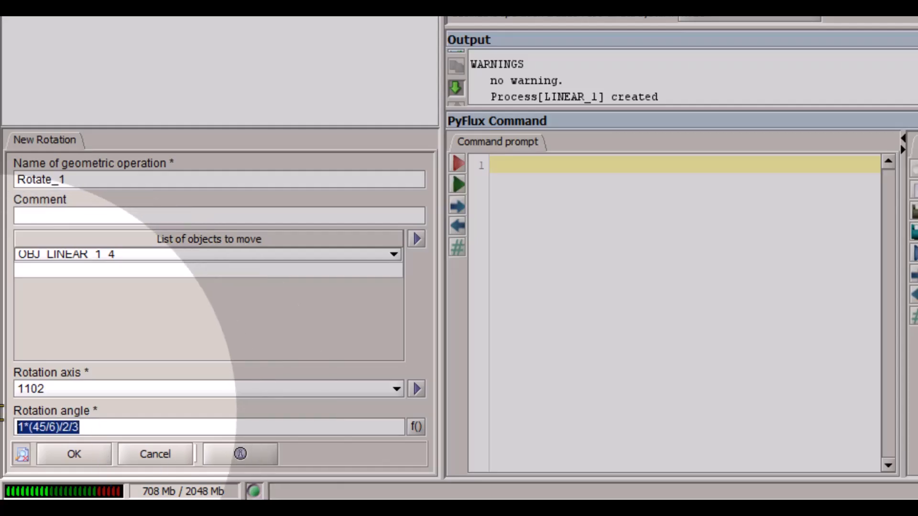
left_click(82, 454)
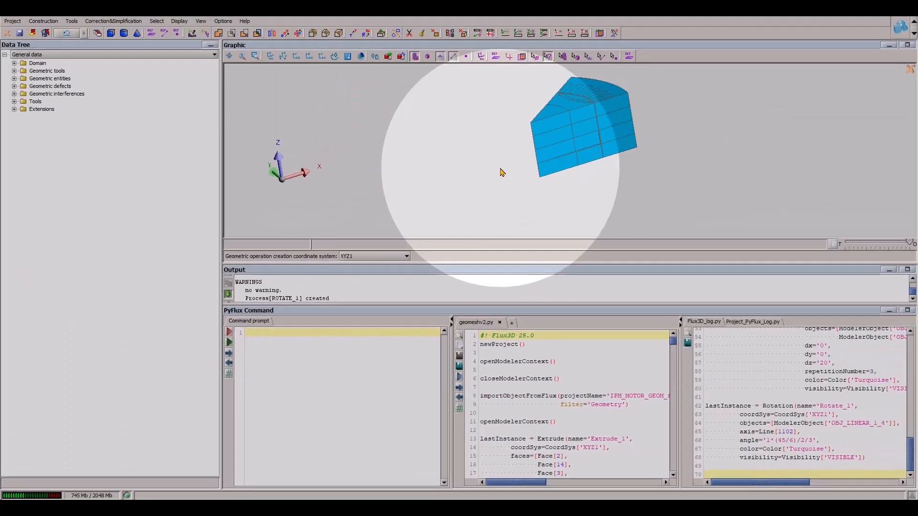
- Rotate the third rotor layer OBJ_LINEAR_1_5 about its centre edge, line 1181, by an angle of 2*(45/6)/2/3
left_click(566, 56)
left_click(573, 125)
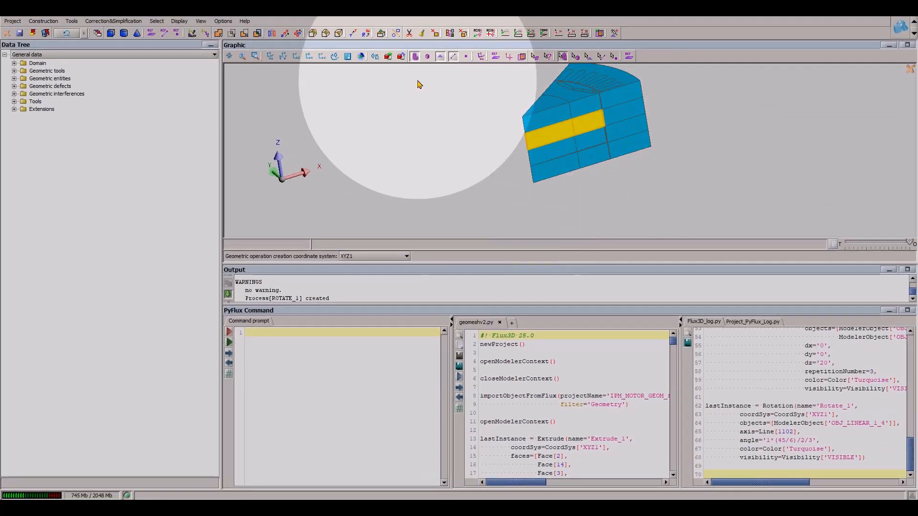
left_click(366, 34)
left_click(105, 378)
left_click(565, 132)
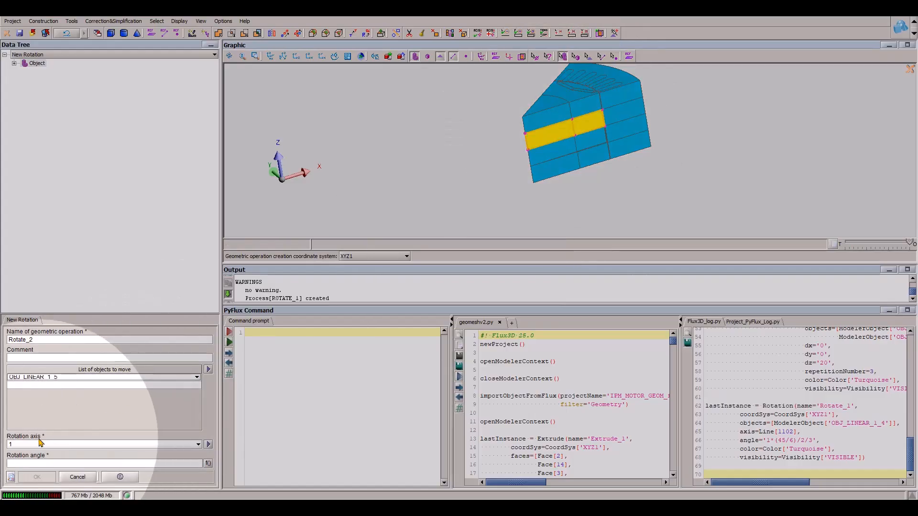
left_click(41, 443)
left_click(525, 141)
left_click(33, 460)
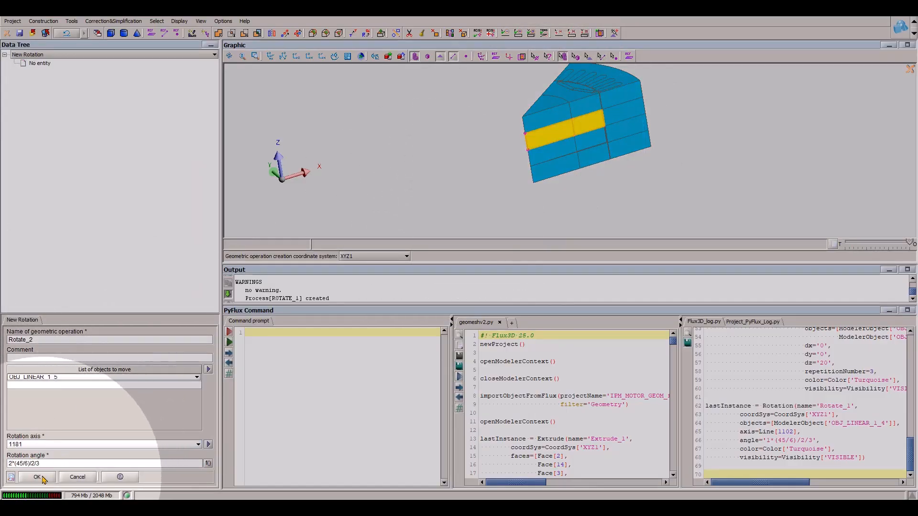
left_click(43, 477)
- Rotate the uppermost rotor layer OBJ_LINEAR_1_6 about its centre edge, line 1260, by an angle of 3*(45/6)/2/3
scroll(614, 123, "up", 4)
left_click_drag(615, 122, 625, 161)
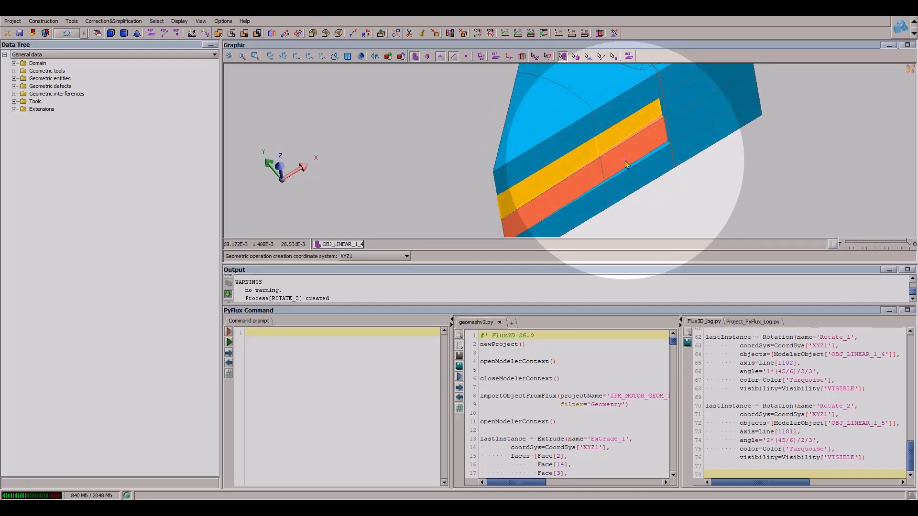
scroll(623, 159, "down", 3)
left_click(366, 34)
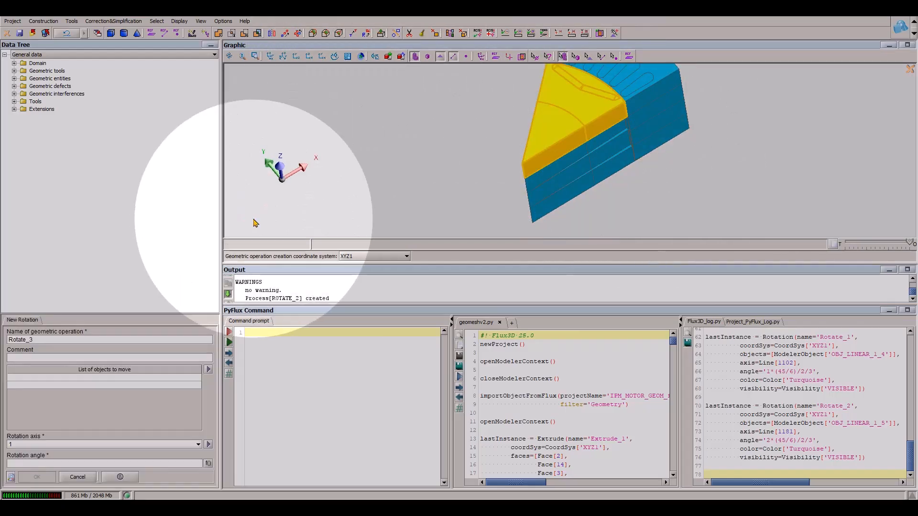
left_click(104, 378)
left_click(551, 132)
left_click(49, 442)
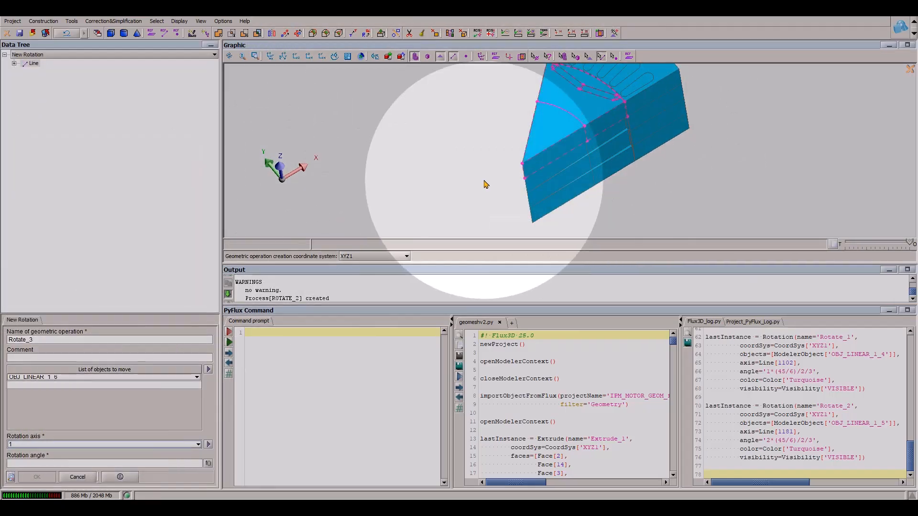
middle_click_drag(485, 184, 597, 139)
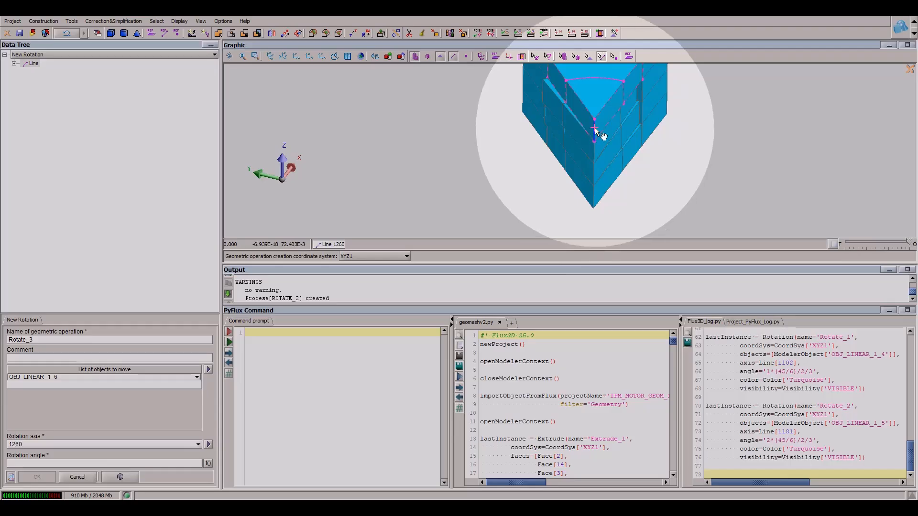
left_click(594, 129)
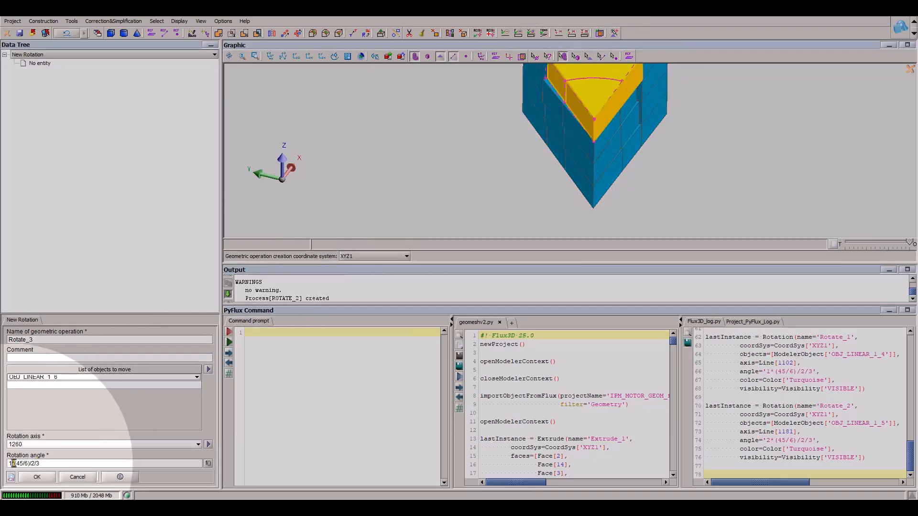
left_click(37, 477)
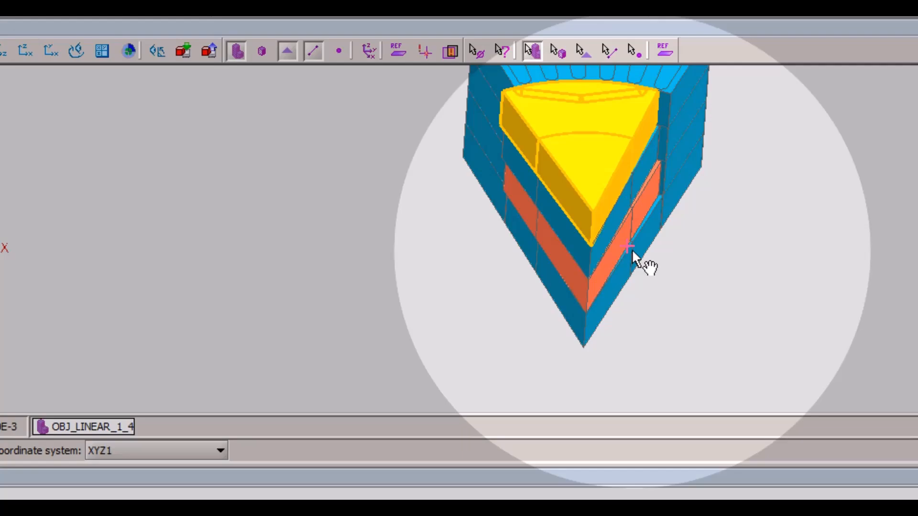
- Create a reference plane defined by the flat side face of the uppermost stator layer, face 407
middle_click_drag(633, 254, 637, 345)
scroll(636, 345, "down", 1)
left_click(637, 345)
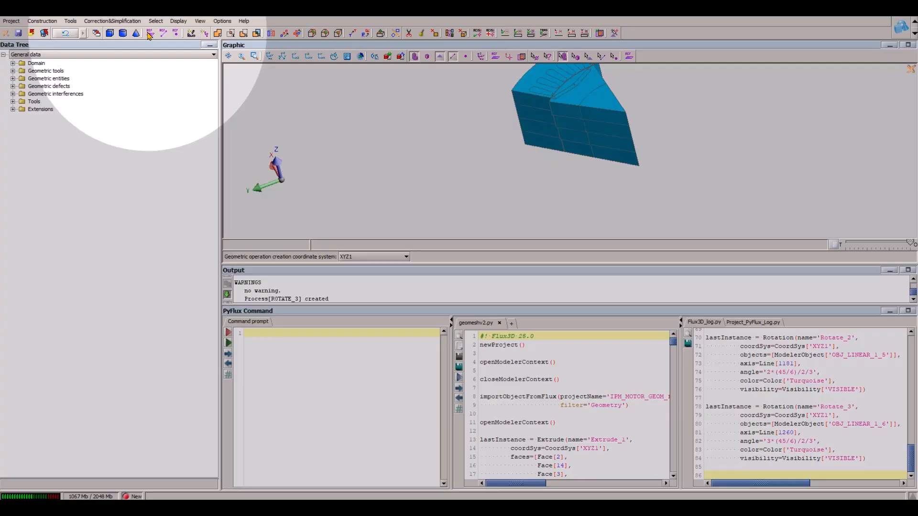
left_click(149, 34)
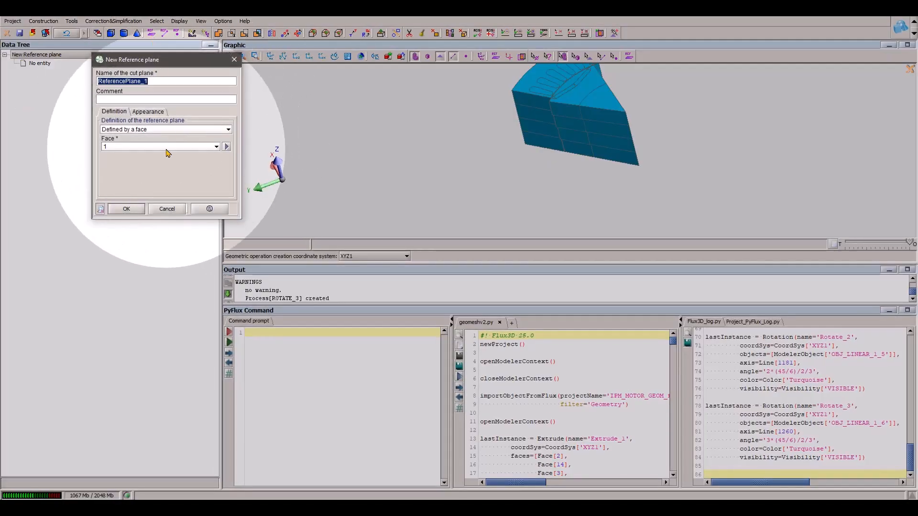
left_click(166, 147)
middle_click_drag(600, 131, 553, 97)
left_click(127, 208)
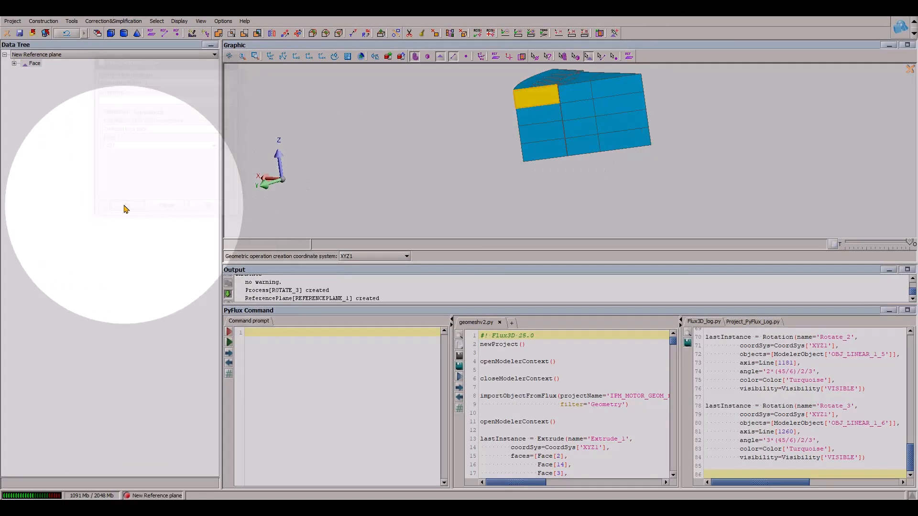
- Generate cut sections of OBJ_LINEAR_1_6, OBJ_LINEAR_1_5 and OBJ_LINEAR_1_4 with REFERENCEPLANE_1 as the cutting plane
left_click(410, 34)
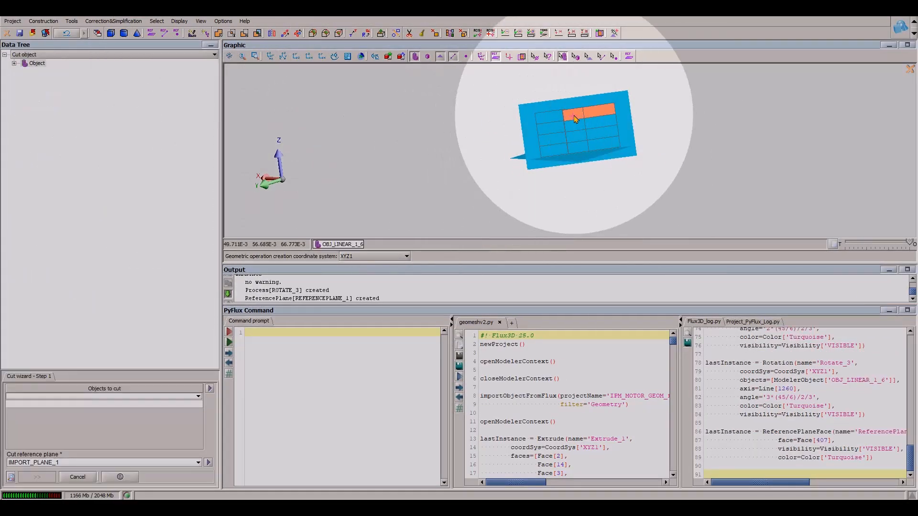
left_click(578, 124)
left_click(580, 135)
middle_click_drag(579, 142, 485, 232)
left_click(71, 462)
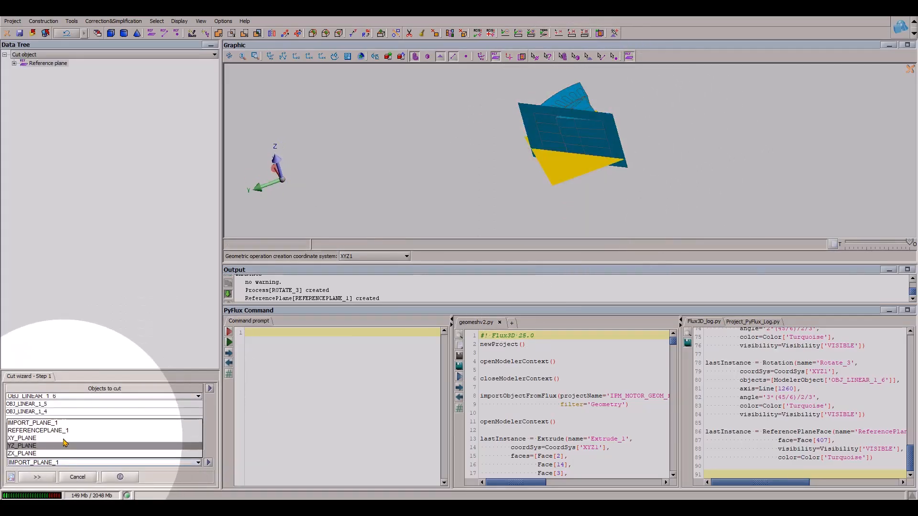
left_click(61, 452)
left_click(37, 477)
- Cut the three rotated rotor layers along SECTION_1, SECTION_2 and SECTION_3
left_click(206, 406)
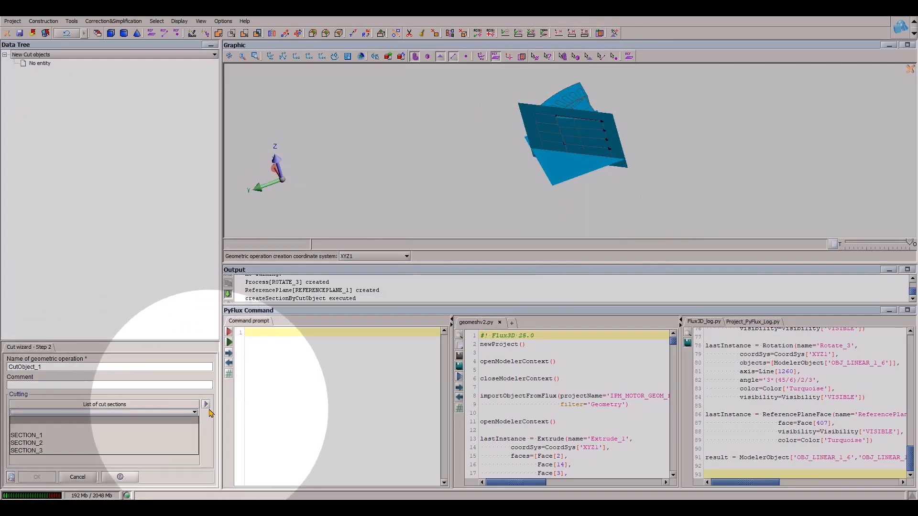
left_click(225, 411)
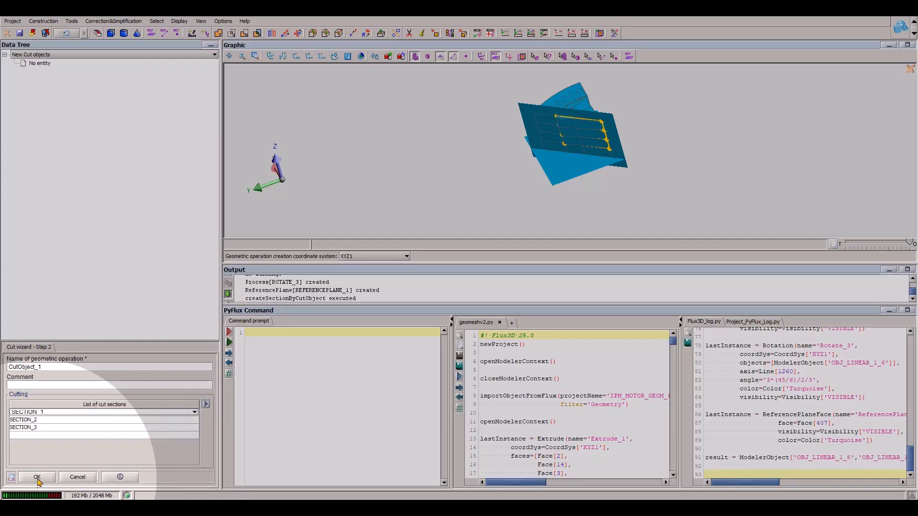
left_click(37, 477)
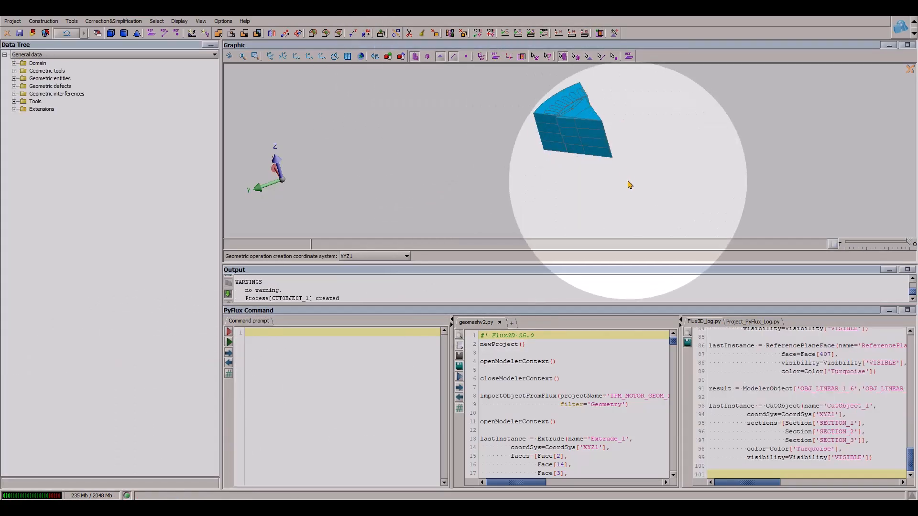
- Rotate the protruding cut pieces OBJ_CUTOBJECT_1_2, OBJ_CUTOBJECT_1_4 and OBJ_CUTOBJECT_1_6 about line 387 by an angle of 360-45
scroll(593, 187, "up", 3)
left_click_drag(590, 183, 555, 203)
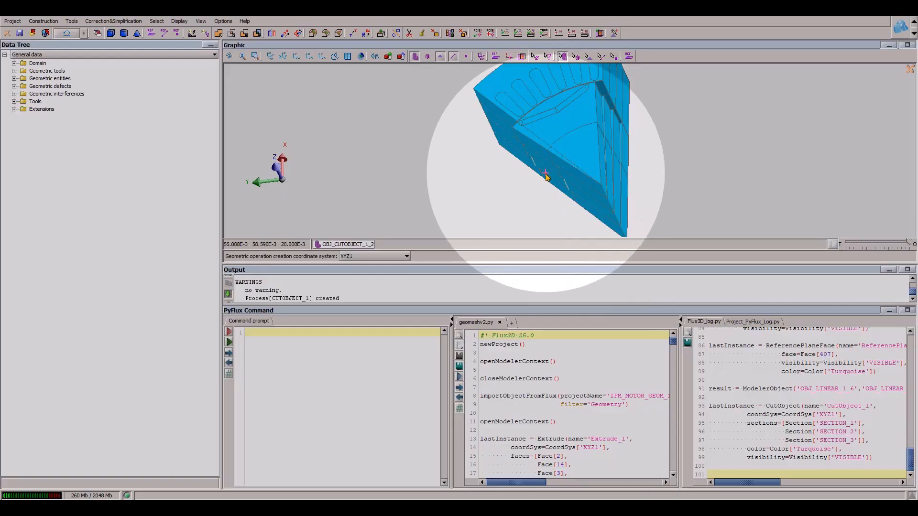
left_click(365, 33)
left_click(80, 378)
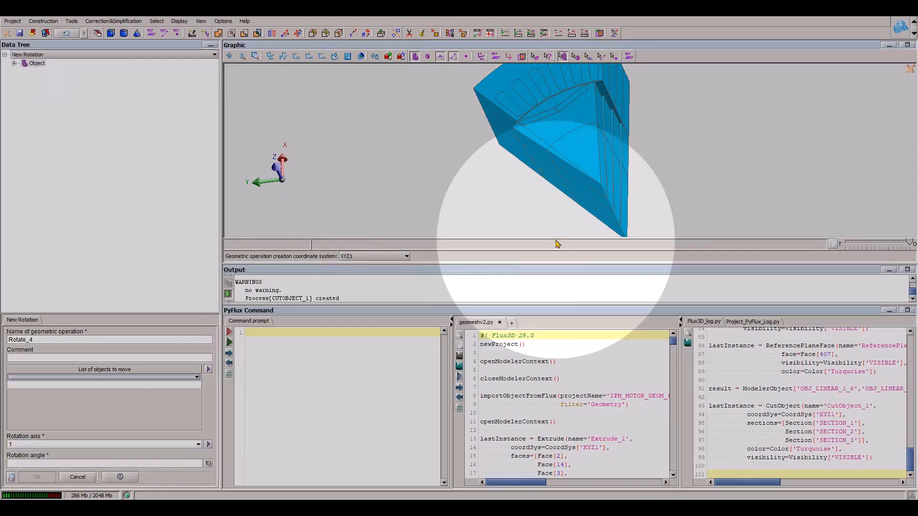
left_click(548, 156)
left_click(49, 446)
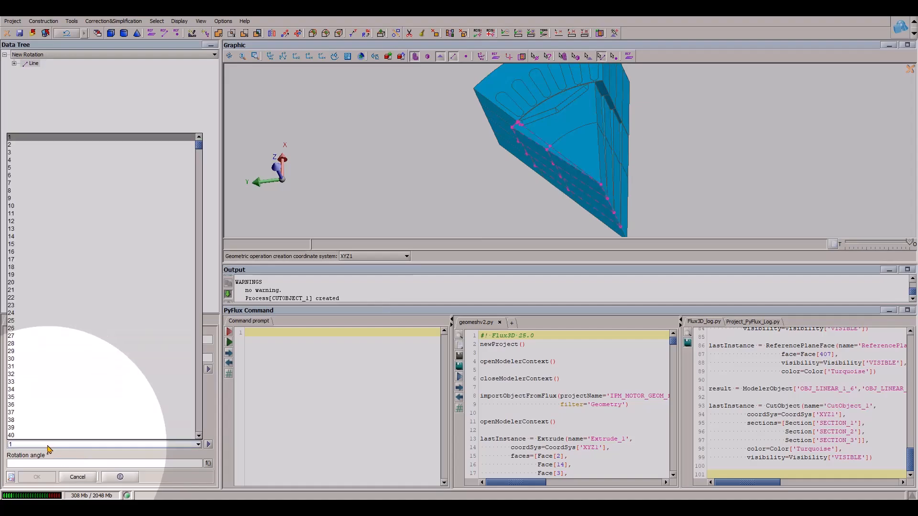
left_click(49, 445)
left_click(625, 237)
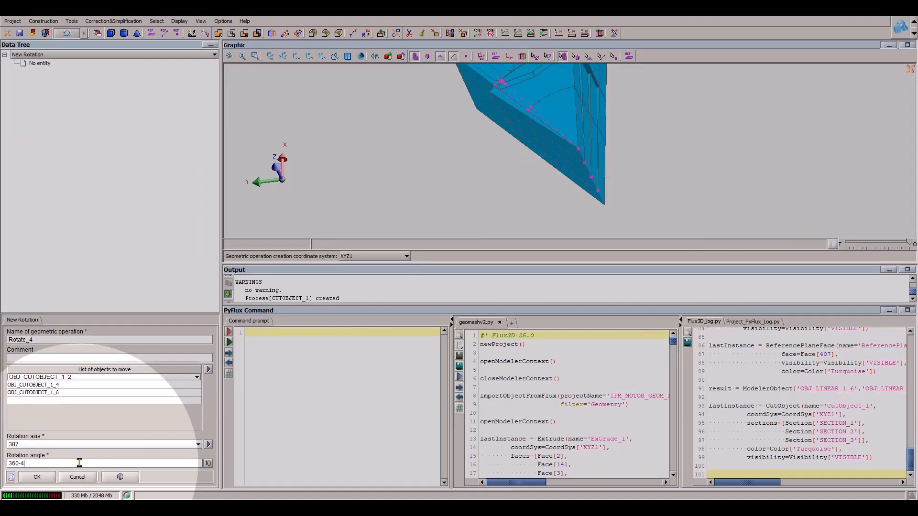
left_click(37, 477)
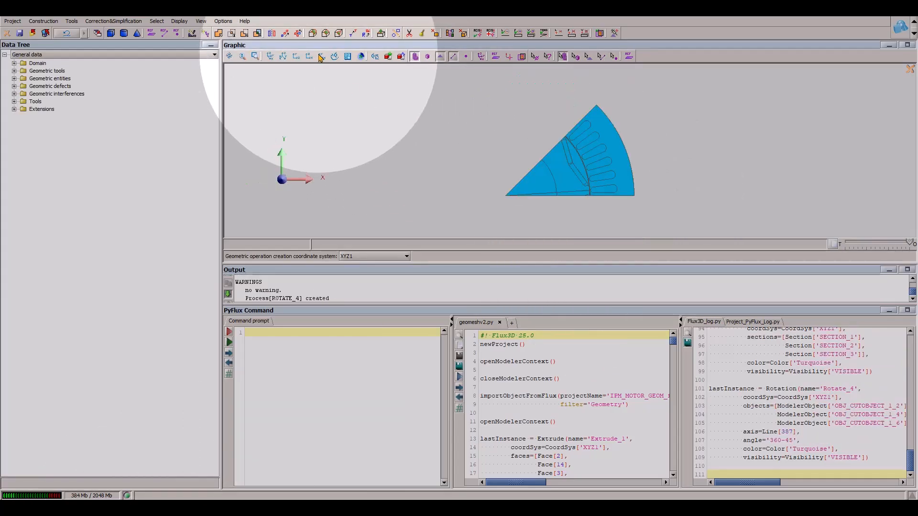
mouse_move(908, 241)
left_mouse_down()
mouse_move(802, 239)
mouse_move(909, 243)
left_mouse_up()
scroll(723, 213, "up", 5)
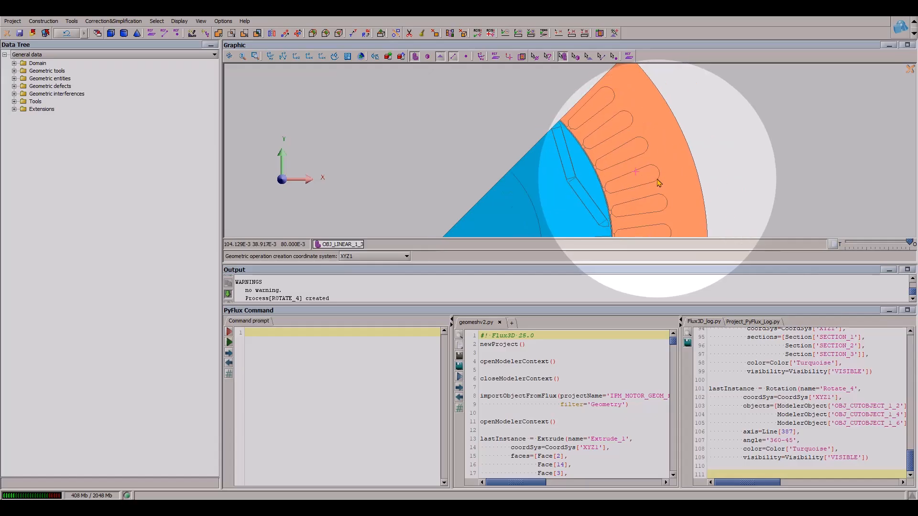
middle_click_drag(659, 183, 604, 168)
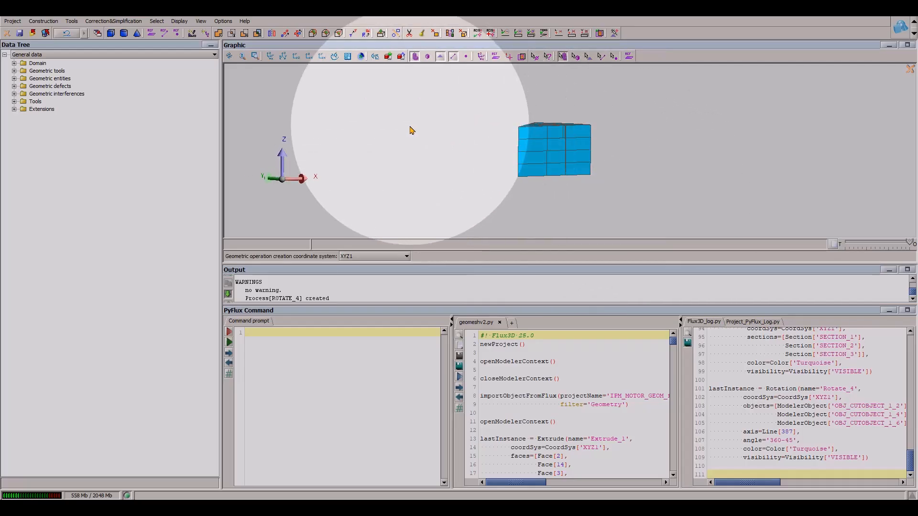
- Save the project as geomesh3D_OK.FLU in the folder one level above the current one
left_click(13, 21)
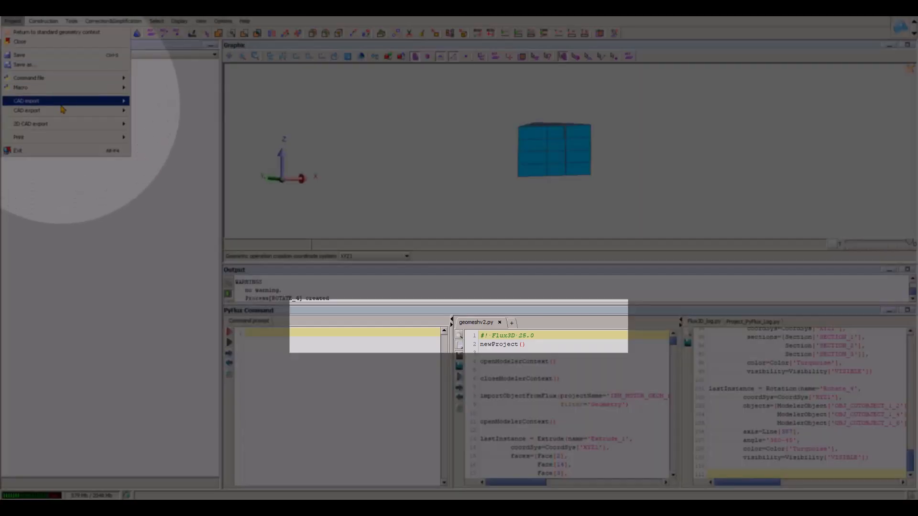
left_click(42, 66)
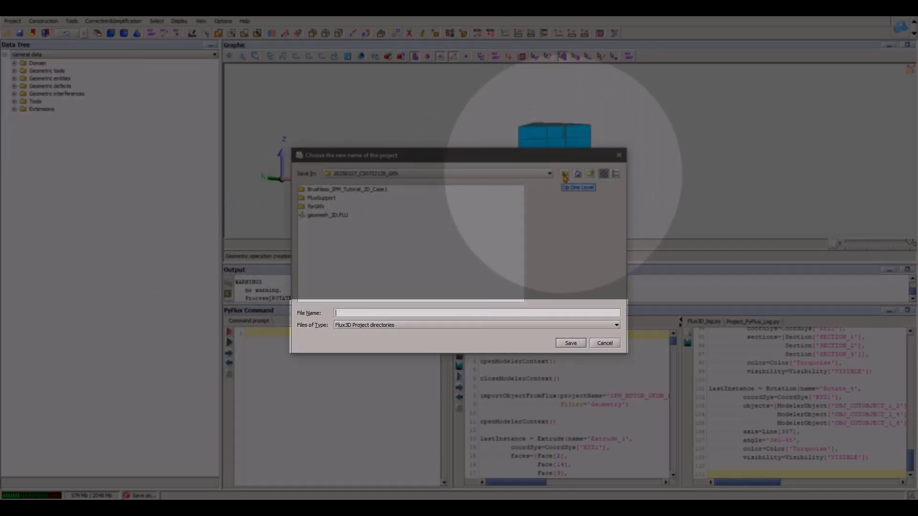
left_click(565, 176)
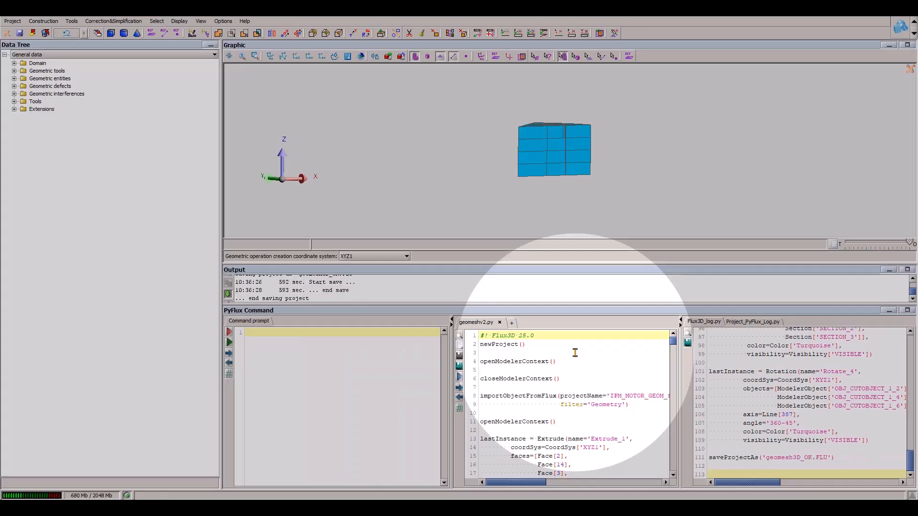
- Start a new cylinder defined by parametric coordinates and set the base centre's first coordinate to 0
left_click_drag(579, 216, 567, 228)
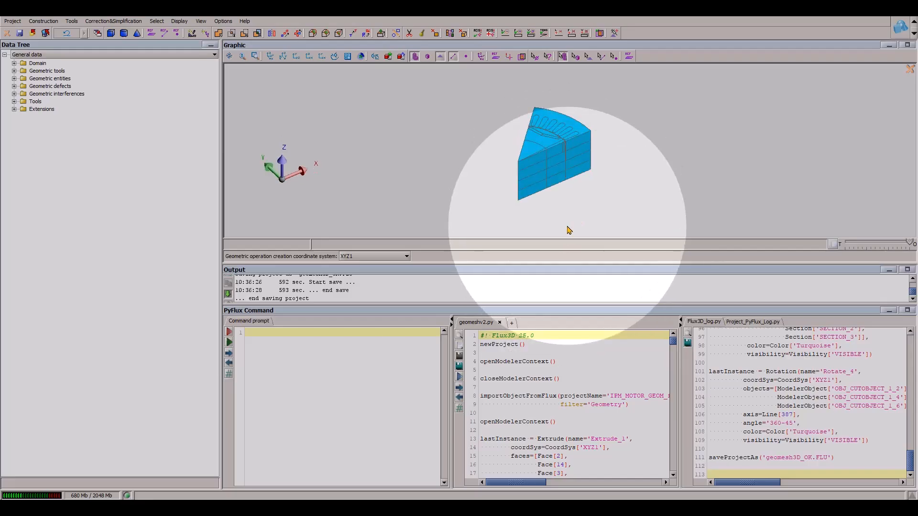
scroll(565, 227, "up", 3)
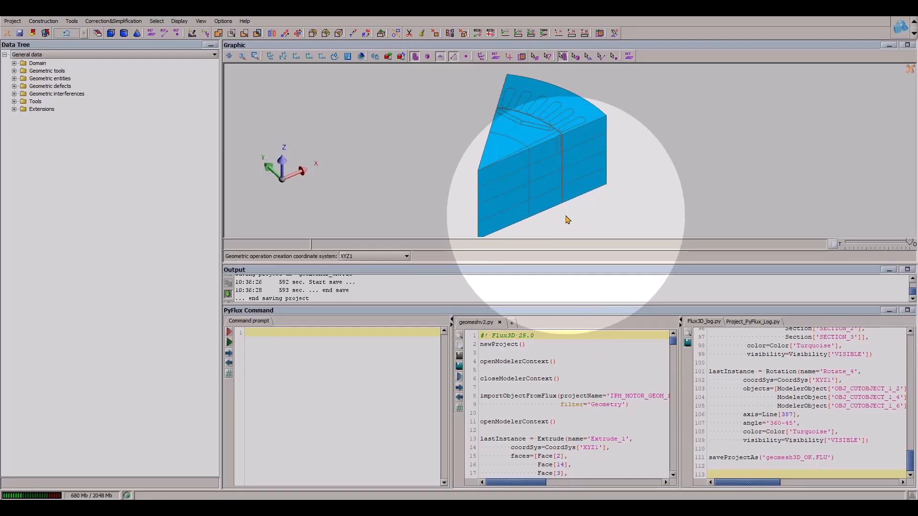
left_click_drag(567, 220, 587, 240)
left_click_drag(674, 306, 670, 320)
left_click_drag(597, 225, 353, 112)
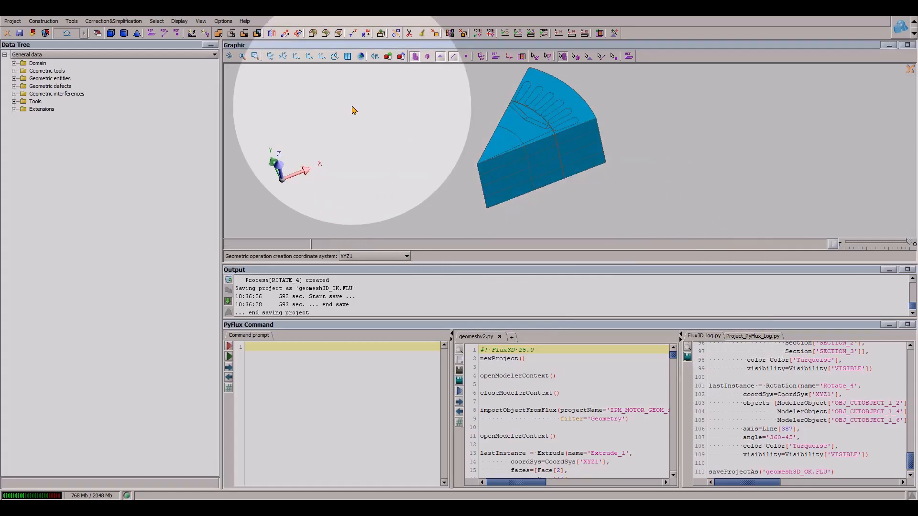
left_click(124, 33)
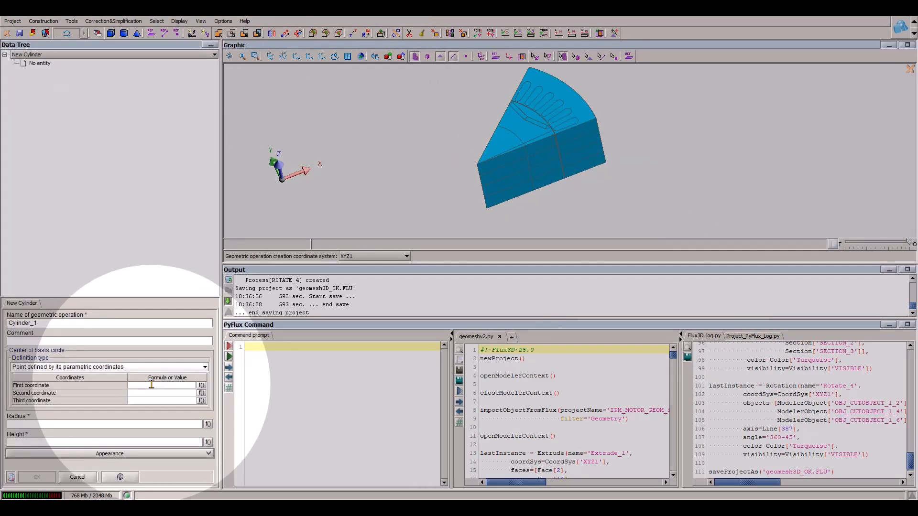
left_click(156, 395)
- Measure the distance on the top face from the rotor's outer edge point 539 to point 818 at the inner tip
left_click(466, 56)
scroll(579, 163, "up", 5)
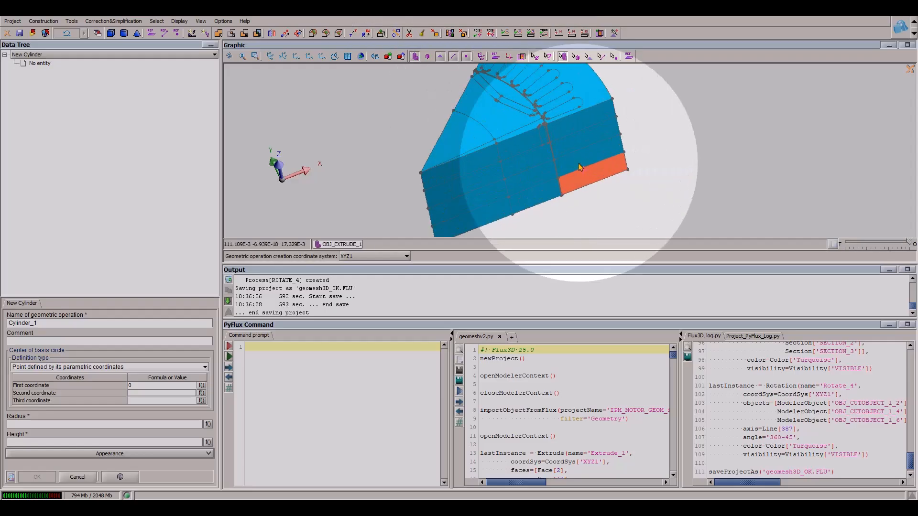
right_click_drag(568, 149, 623, 161)
scroll(624, 164, "up", 10)
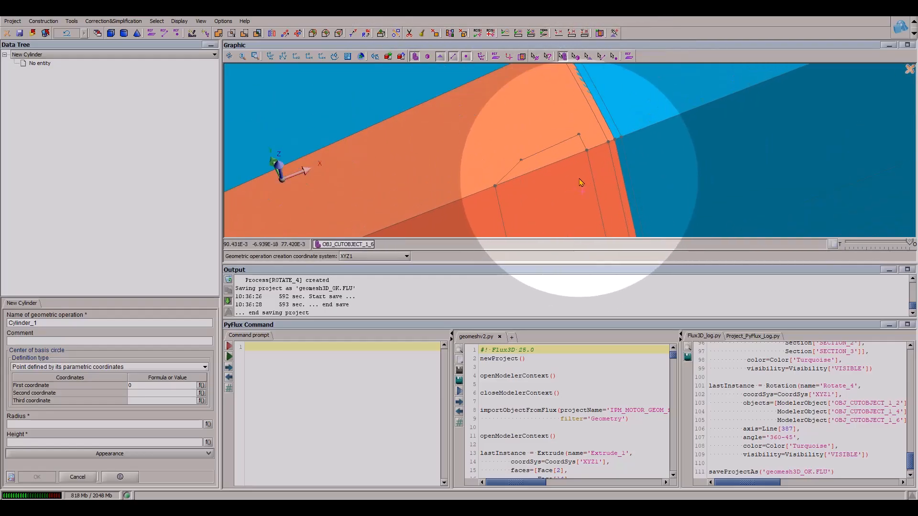
left_click(617, 60)
left_click(615, 139)
right_click_drag(581, 213, 647, 139)
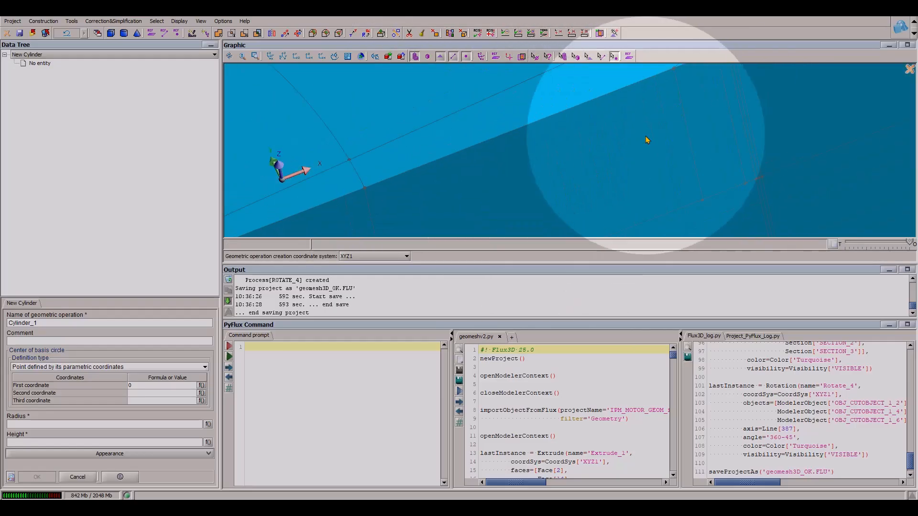
scroll(638, 163, "down", 8)
right_click_drag(525, 181, 588, 117)
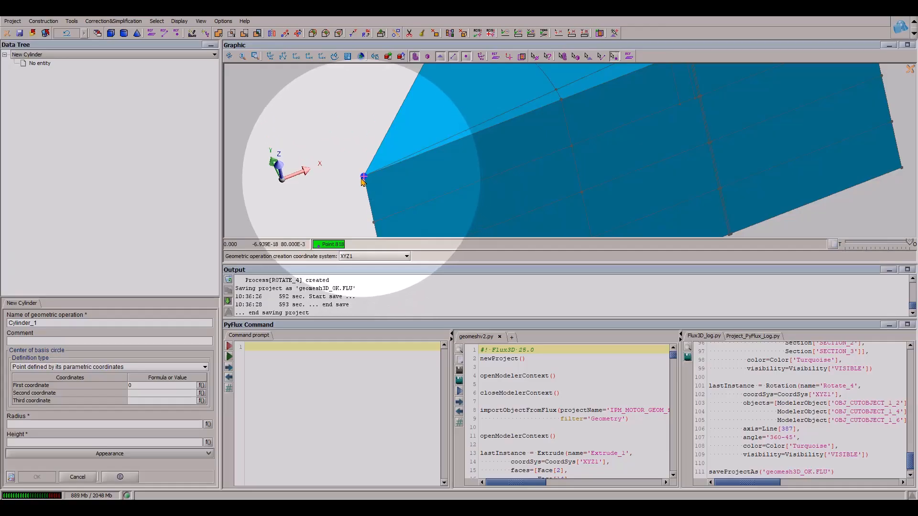
right_click(363, 181)
left_click(421, 248)
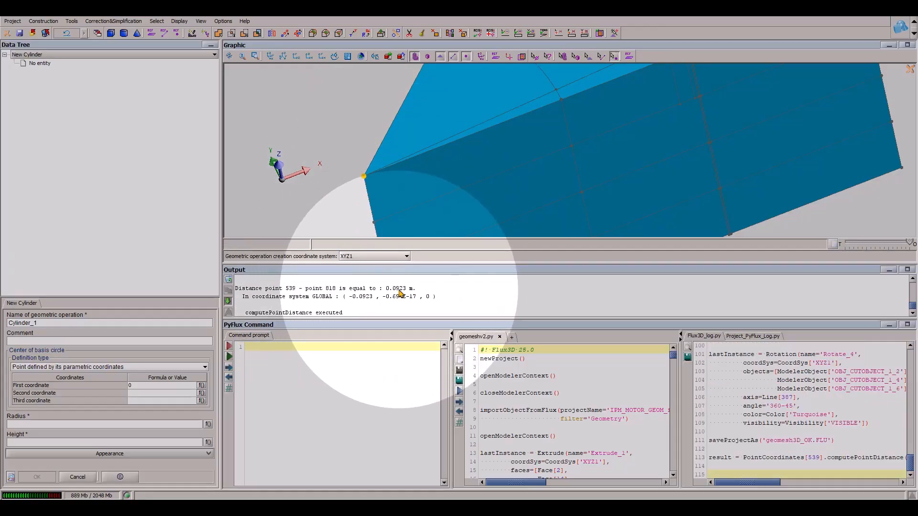
- Create the cylinder with its base centre at 0, 0, -10, radius 92.3 and height 100
left_click(110, 424)
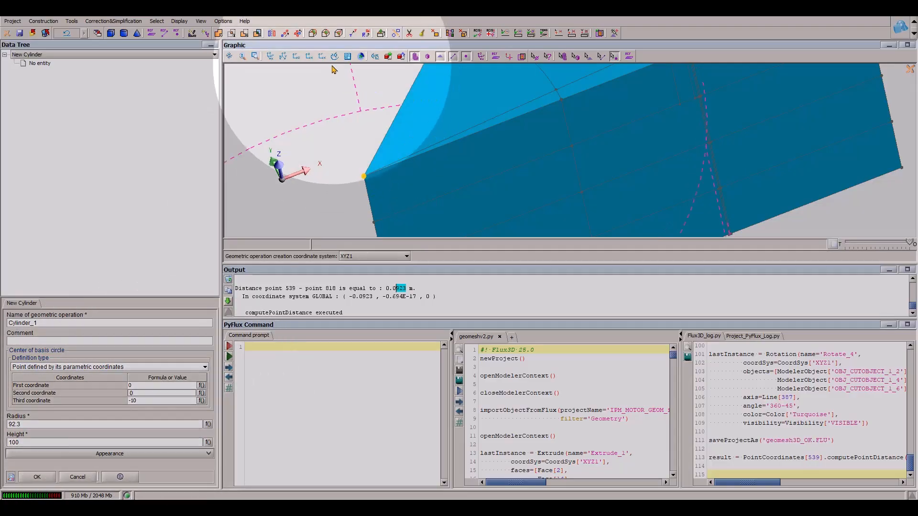
left_click(309, 57)
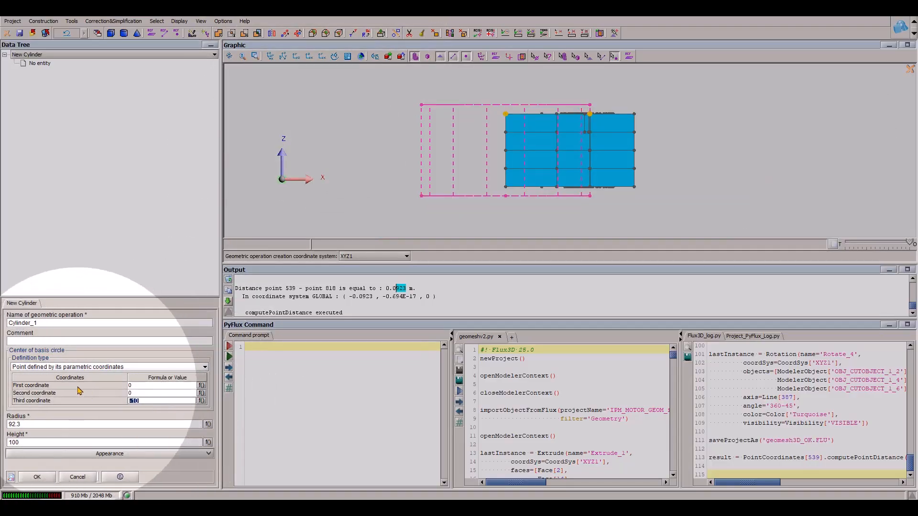
left_click(136, 400)
type("0")
key("Tab")
type("-1")
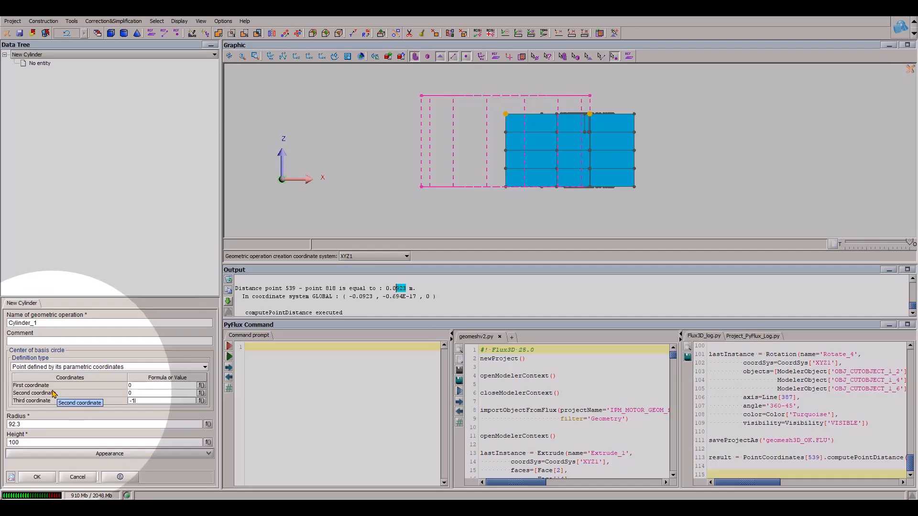
type("0")
key("shift+Tab")
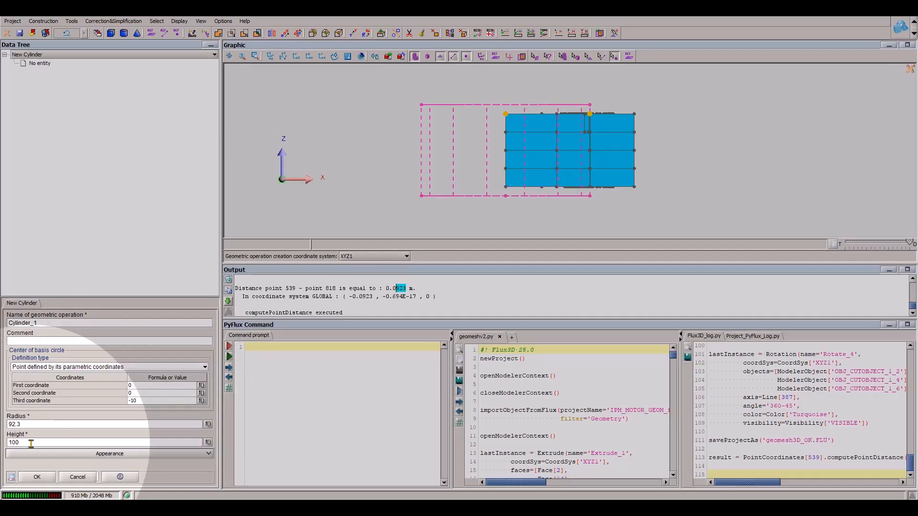
left_click(39, 477)
- Cut OBJ_CYLINDER_1 with ZX_PLANE as the cutting plane
left_click_drag(606, 249, 293, 130)
left_click(352, 32)
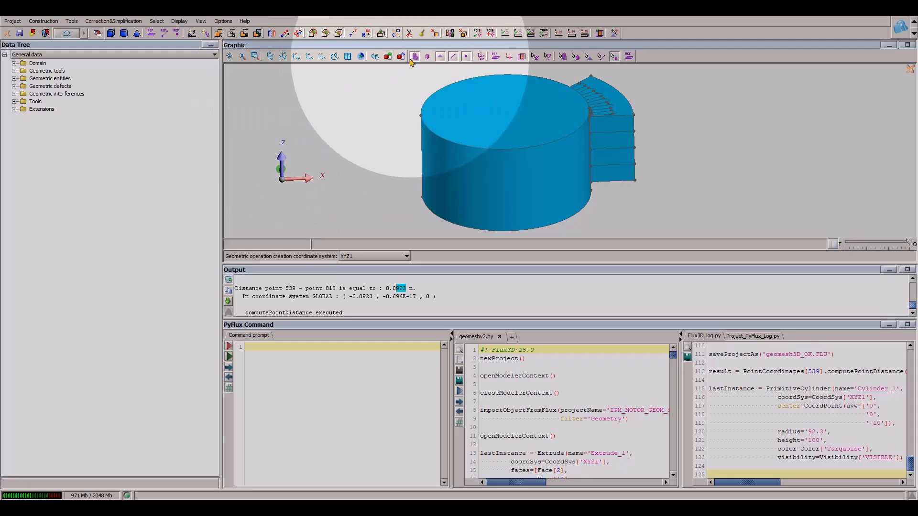
left_click(88, 397)
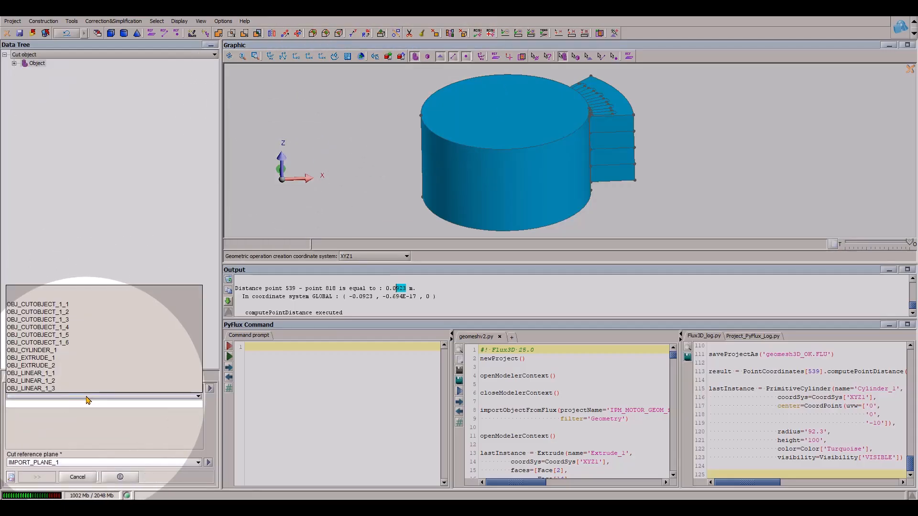
left_click(87, 397)
left_click(451, 204)
left_click(41, 464)
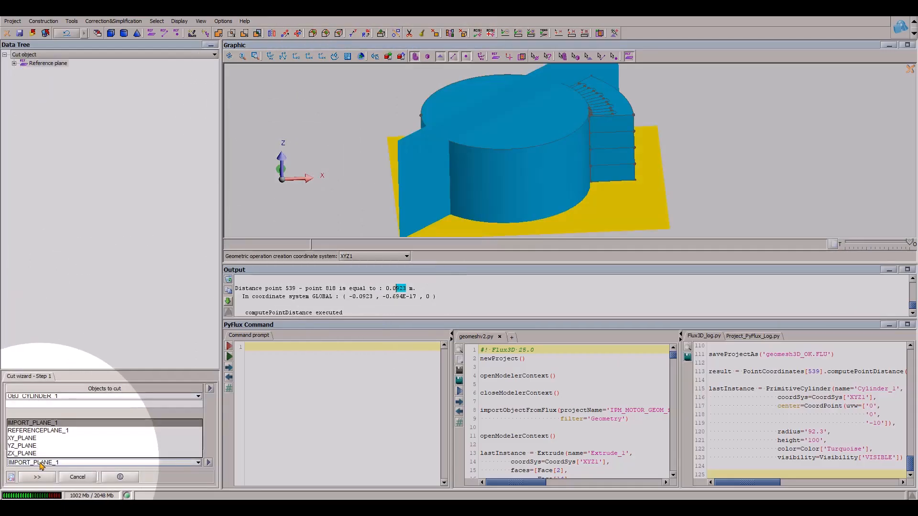
left_click(322, 56)
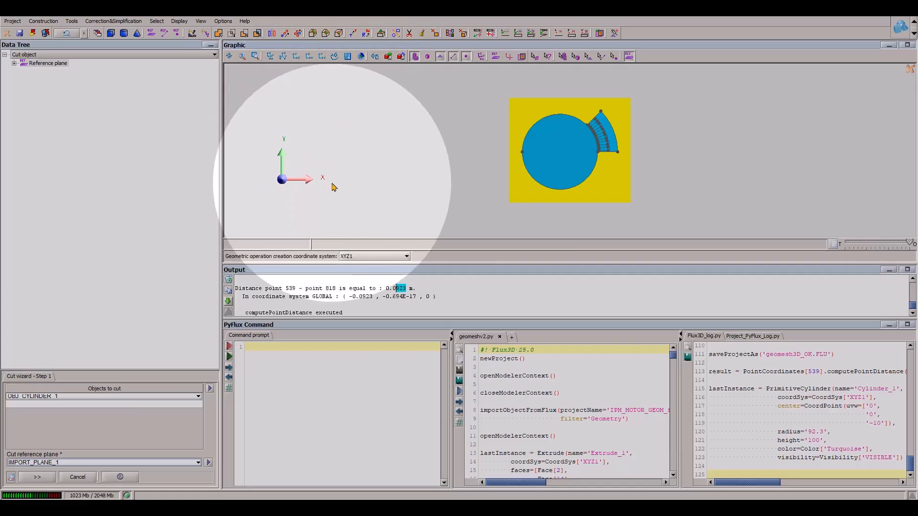
left_click(33, 453)
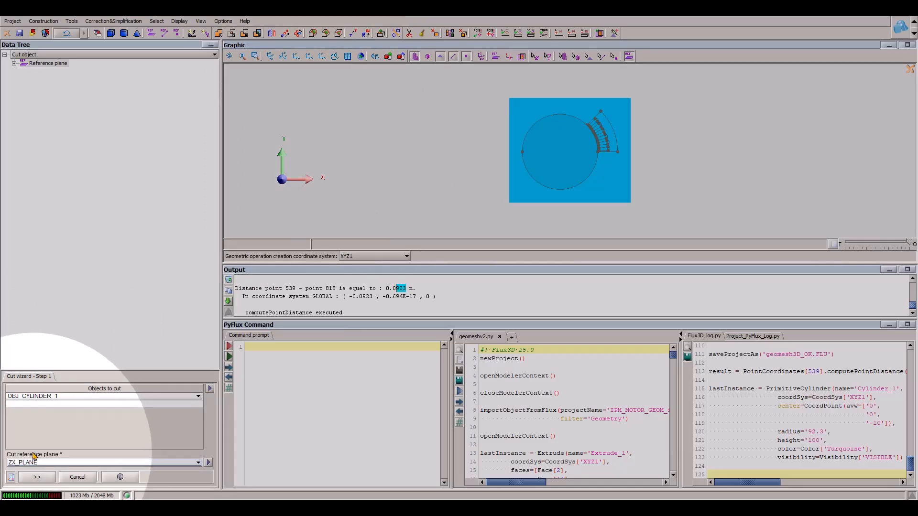
left_click(25, 475)
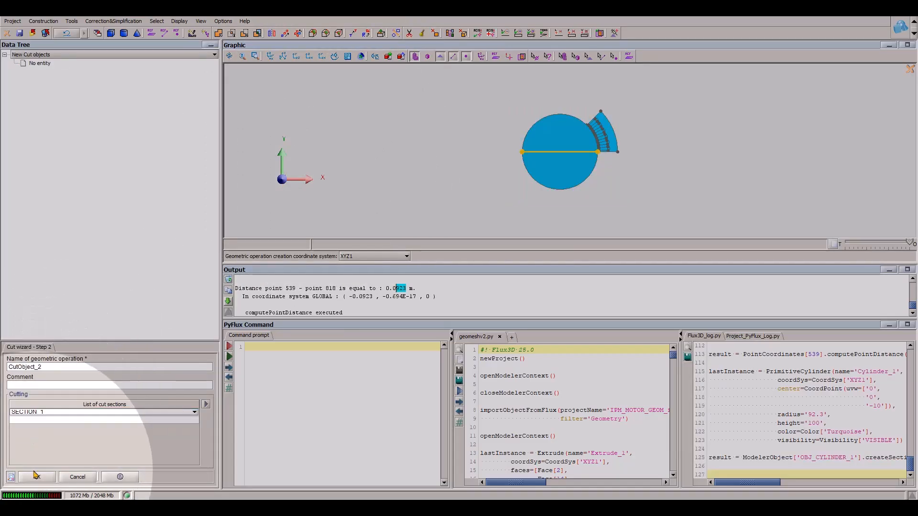
left_click(37, 477)
- Force delete the cylinder half on the negative Y side
left_click(562, 56)
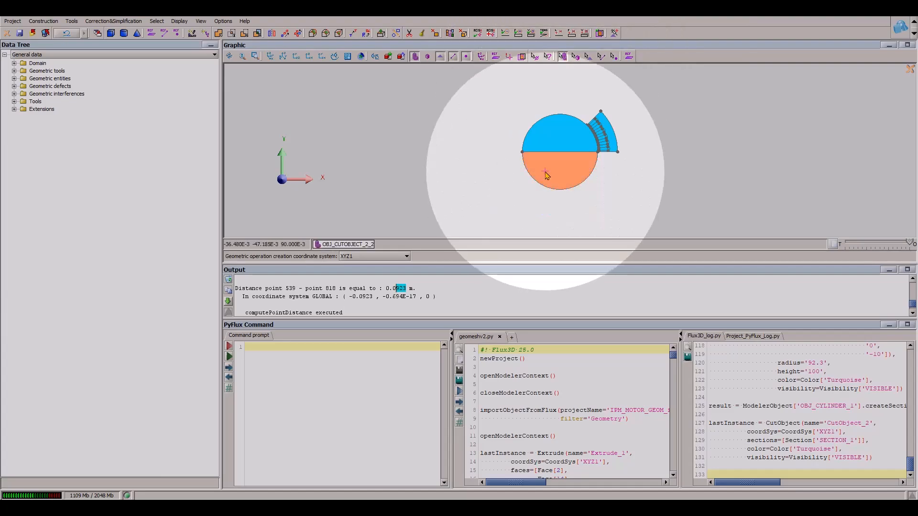
right_click(550, 174)
left_click(571, 206)
left_click(421, 272)
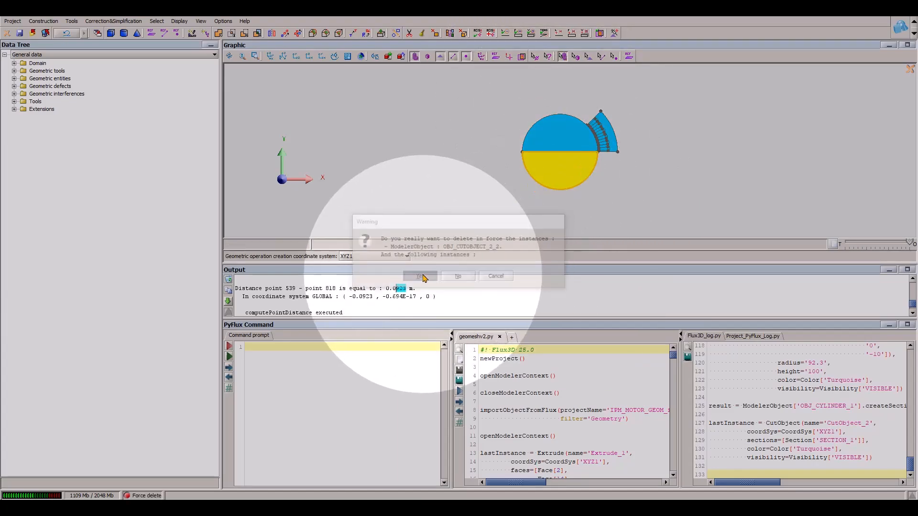
- Cut the remaining half cylinder OBJ_CUTOBJECT_2_1 with REFERENCEPLANE_1 as the cutting plane
left_click(396, 33)
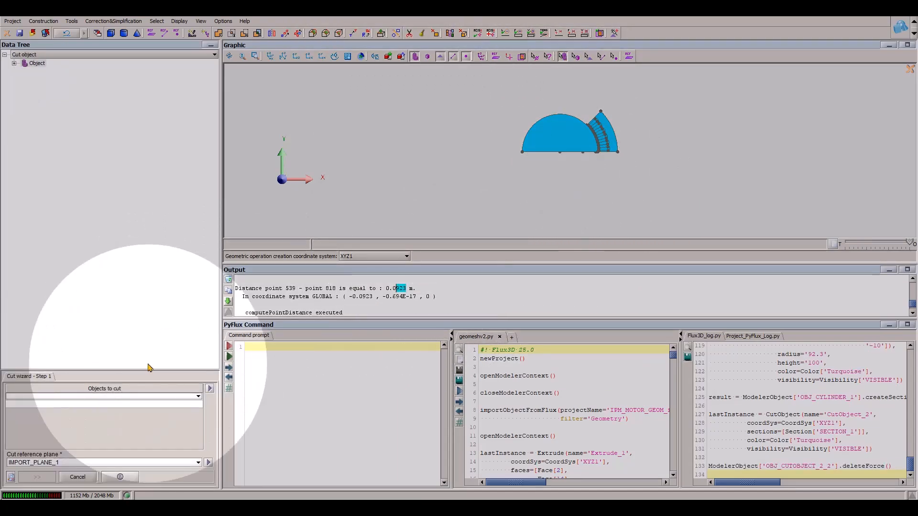
left_click(126, 397)
left_click(125, 396)
left_click(538, 146)
left_click(53, 462)
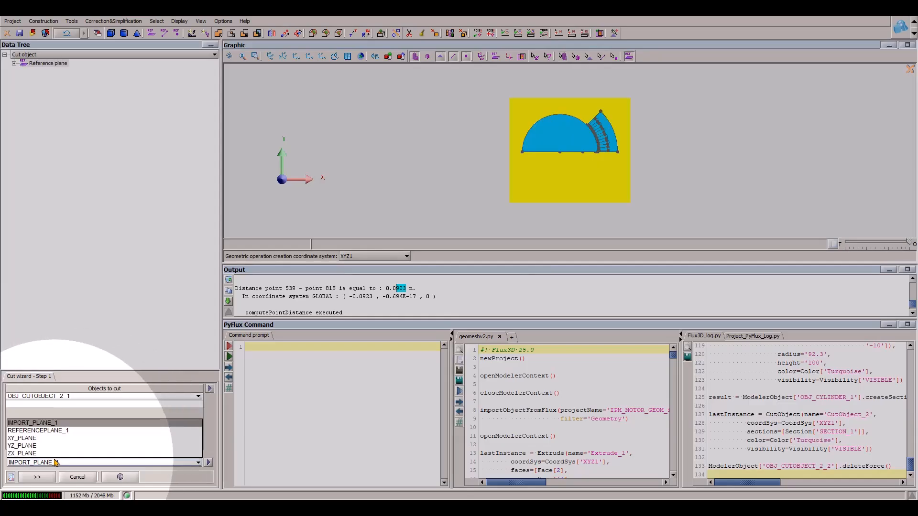
left_click(68, 433)
left_click_drag(566, 181, 594, 166)
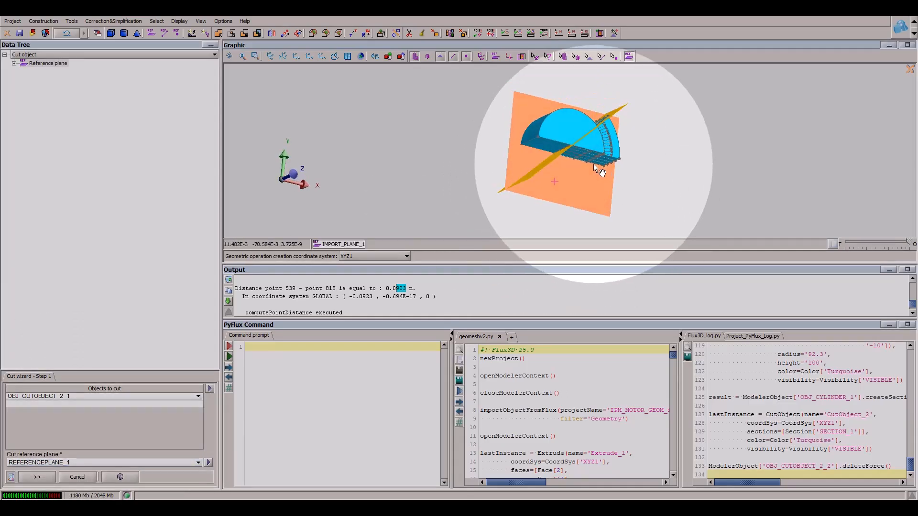
left_click(39, 477)
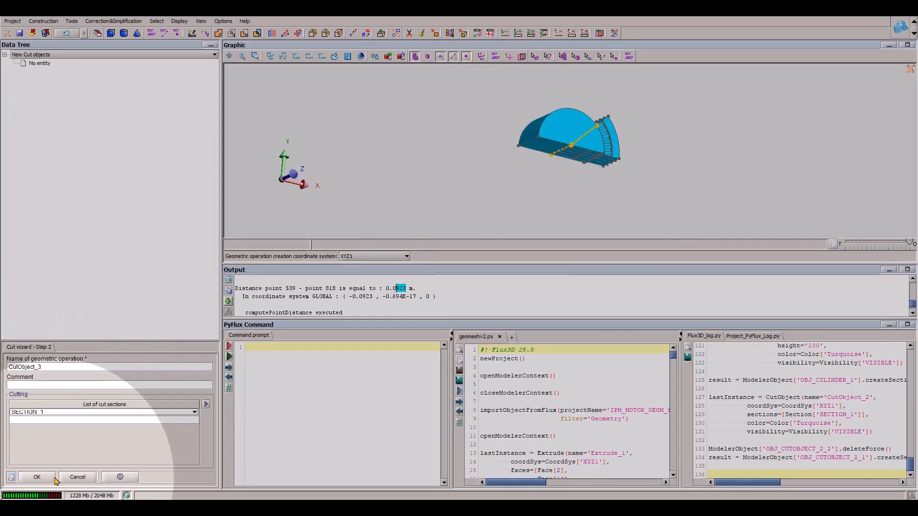
- Force delete the larger cut piece of the half cylinder lying outside the motor sector
left_click(562, 57)
left_click(559, 117)
right_click(560, 118)
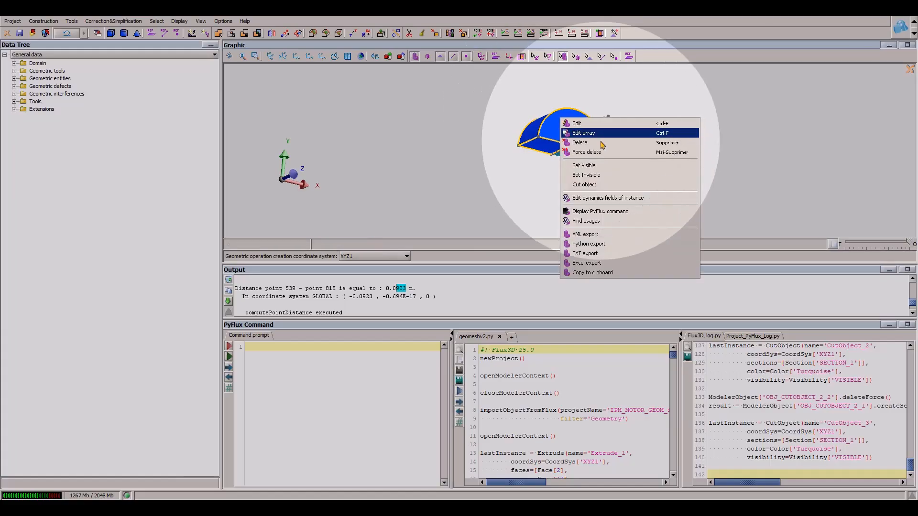
left_click(601, 152)
left_click(419, 276)
- Start a new assembly with the remaining cylinder sector OBJ_CUTOBJECT_3_1 as the master object
left_click_drag(639, 205, 554, 98)
scroll(673, 172, "up", 4)
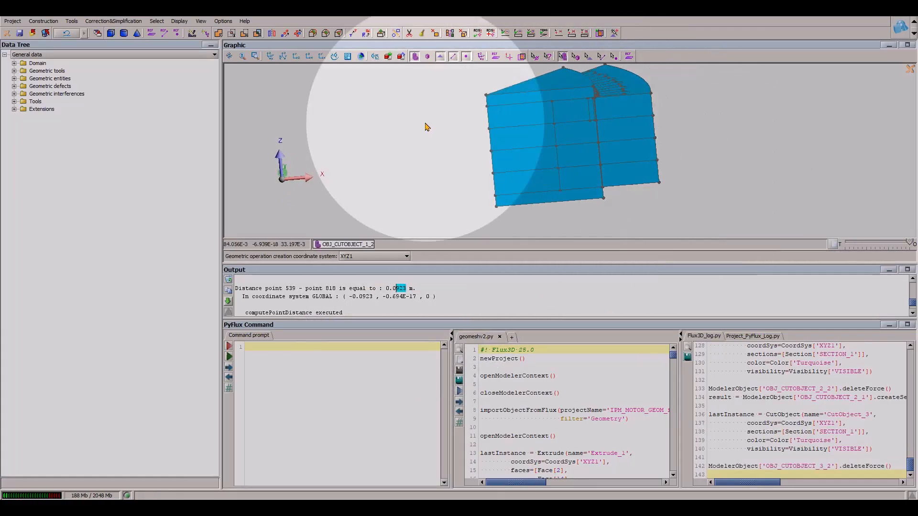
left_click(257, 33)
left_click(82, 391)
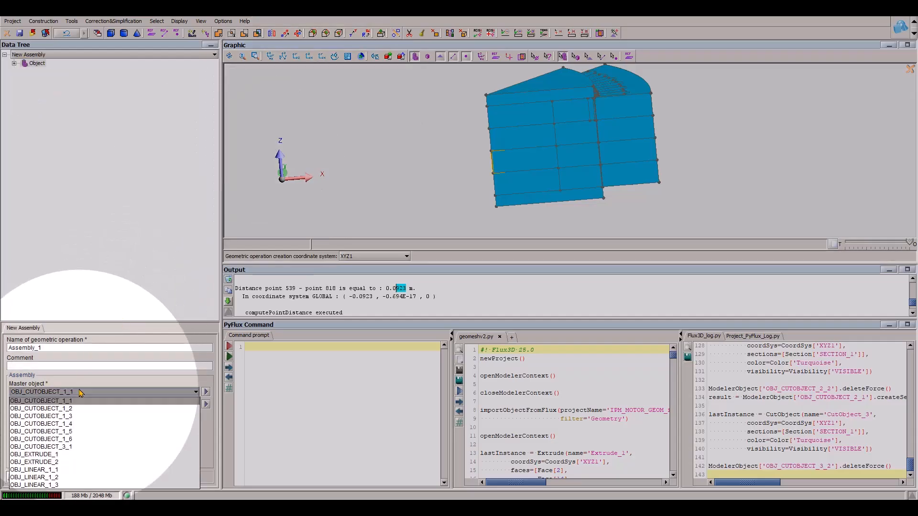
left_click(504, 104)
- Try to assemble every object except the four outer layers, OBJ_EXTRUDE_1 and OBJ_LINEAR_1_1 to OBJ_LINEAR_1_3, to the master cylinder sector
left_click(206, 405)
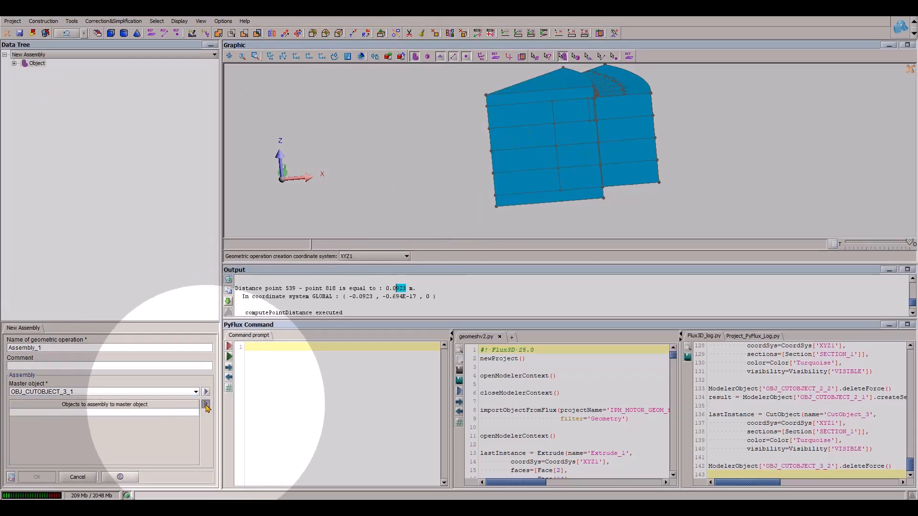
left_click(224, 409)
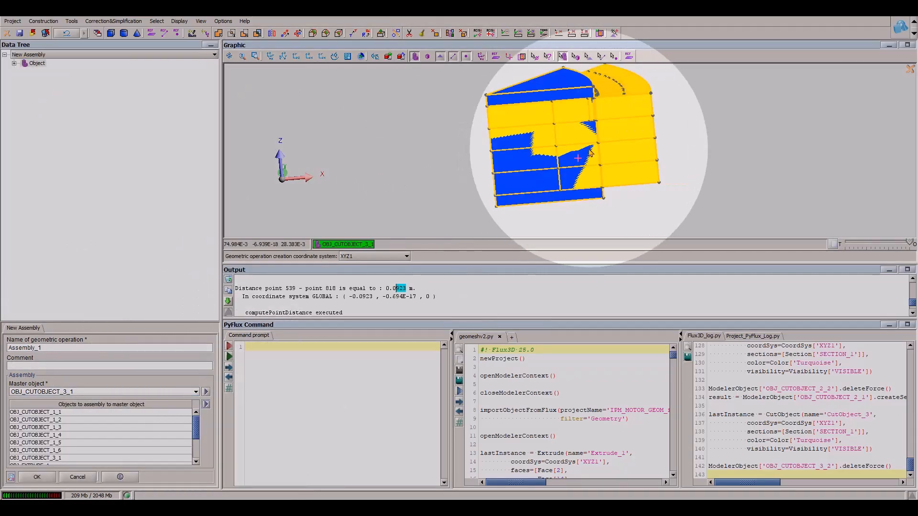
left_click(621, 110)
left_click(632, 132)
left_click(634, 151)
left_click(636, 178)
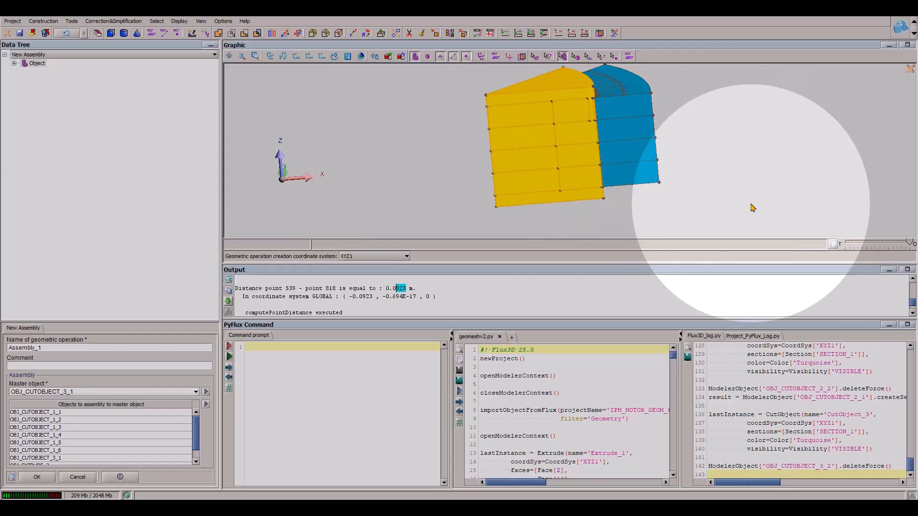
left_click(37, 477)
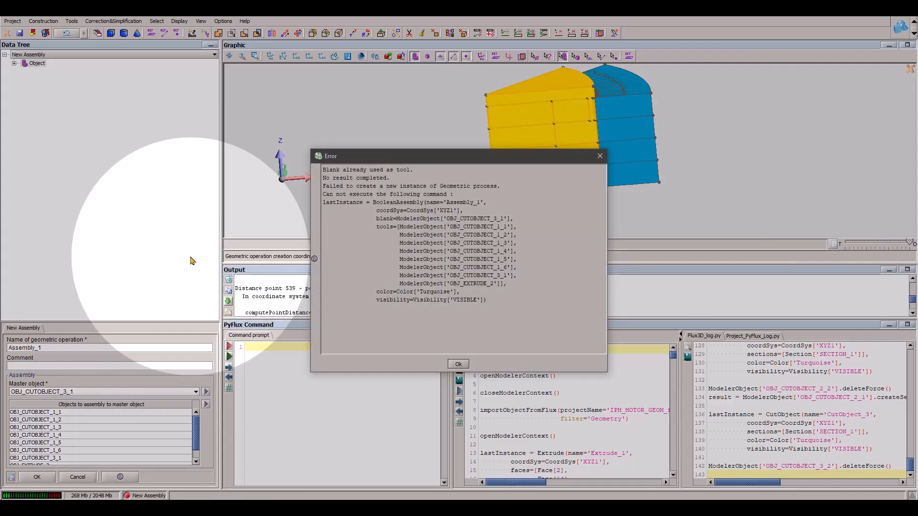
left_click(457, 364)
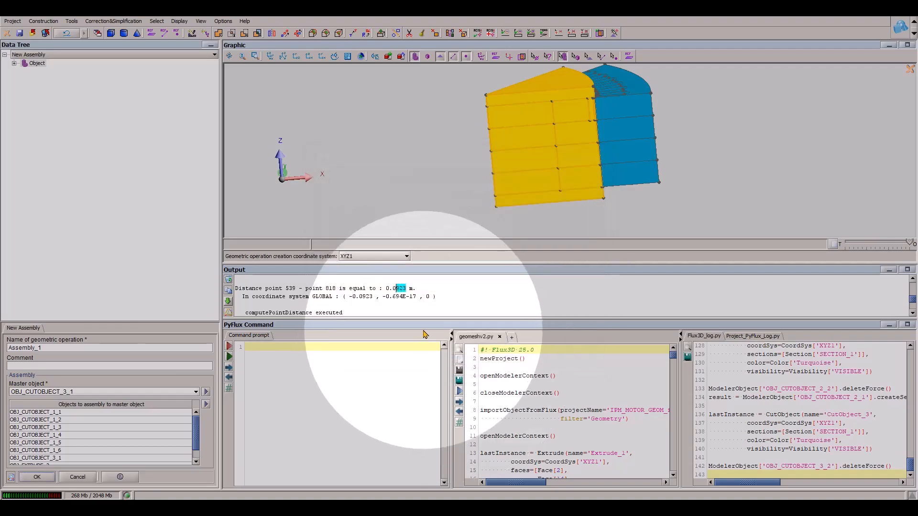
- Remove the master object OBJ_CUTOBJECT_3_1 from the objects to assemble and create the assembly
scroll(56, 447, "down", 1)
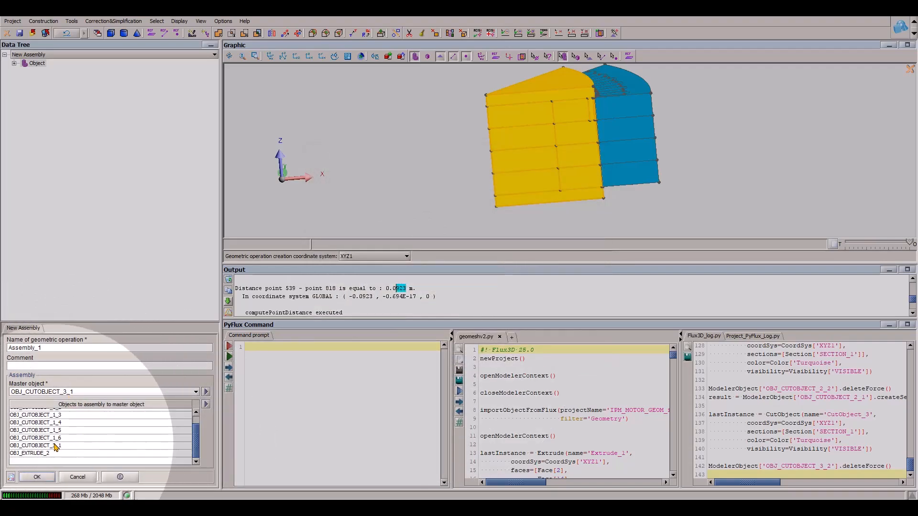
left_click(55, 446)
left_click(58, 348)
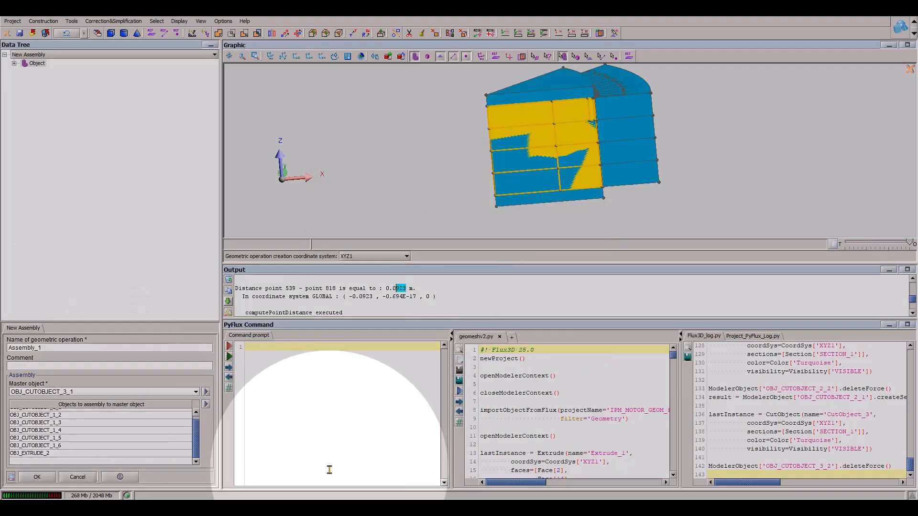
left_click(37, 477)
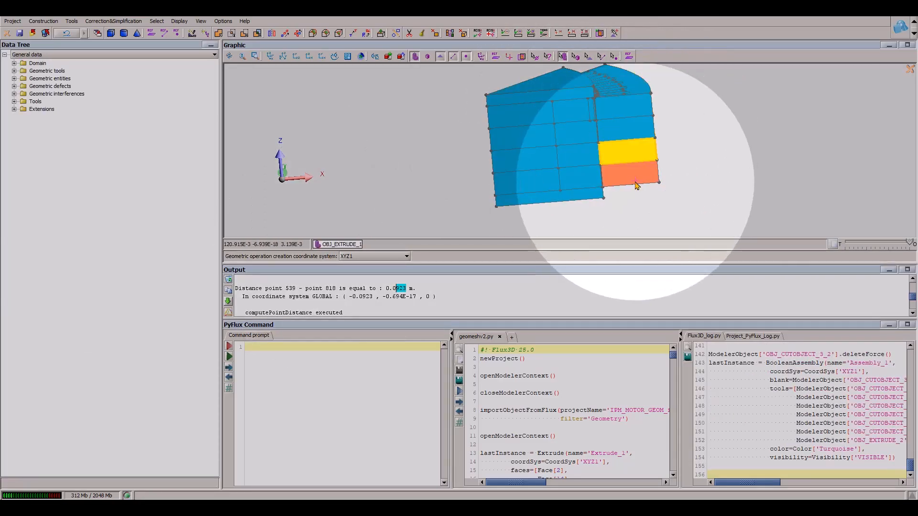
- Create an XY reference plane in coordinate system XYZ1 with a Z offset of 19
scroll(633, 206, "up", 2)
left_click_drag(526, 181, 580, 167)
left_click_drag(516, 180, 583, 214)
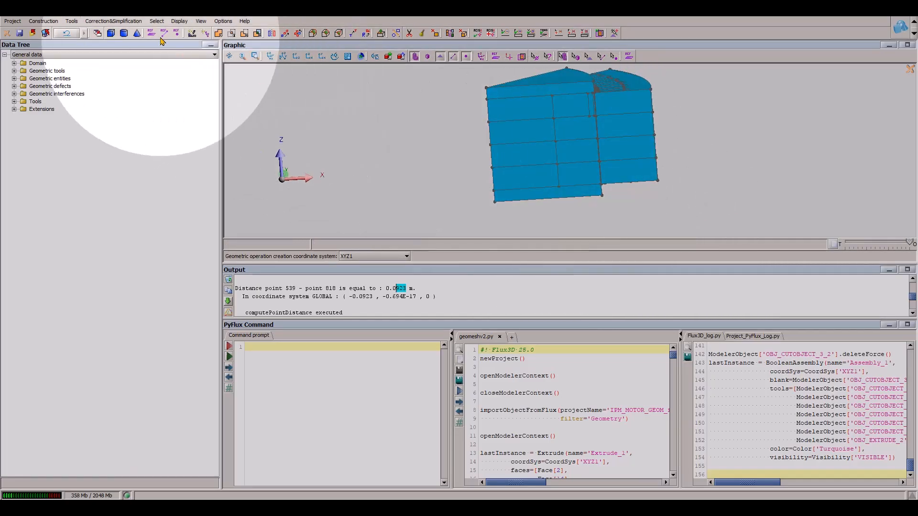
left_click(152, 35)
left_click(137, 129)
left_click(126, 165)
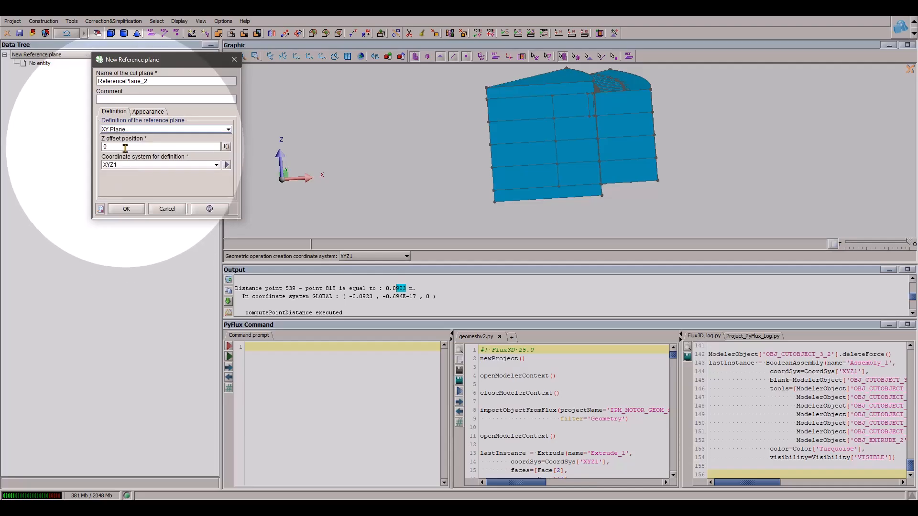
type("19")
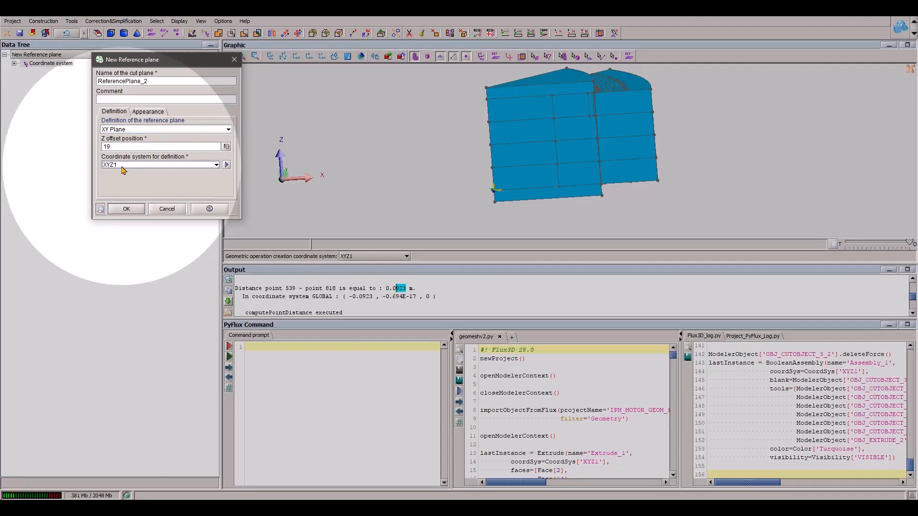
left_click(126, 209)
- Add another XY reference plane in XYZ1 with a Z offset of 21
scroll(584, 184, "up", 5)
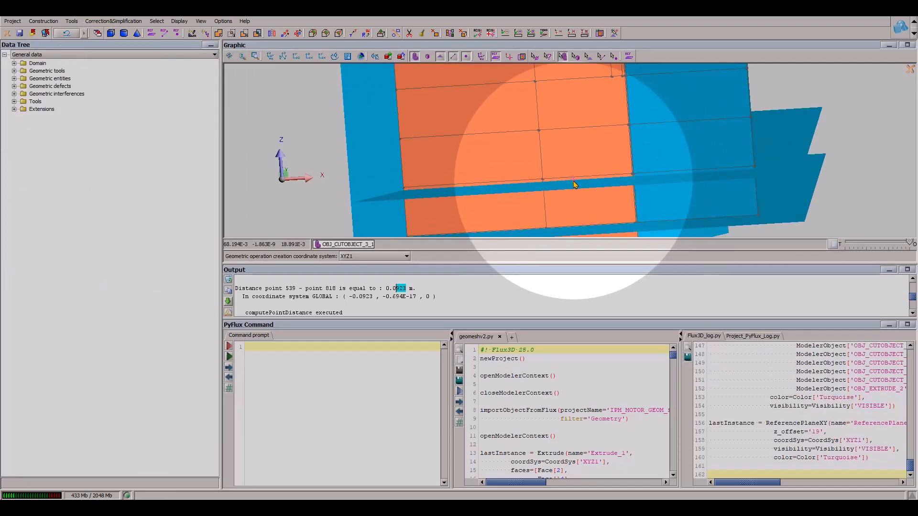
scroll(574, 184, "down", 8)
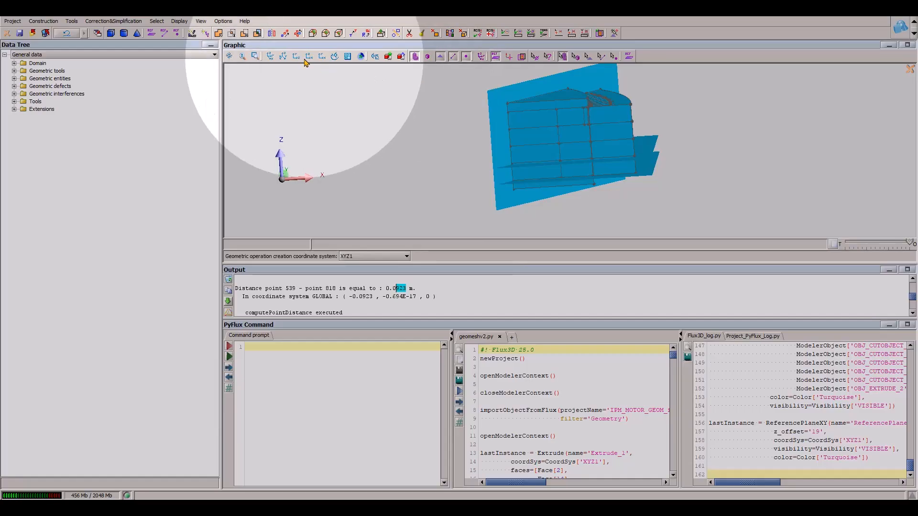
left_click(152, 33)
left_click_drag(121, 146, 84, 144)
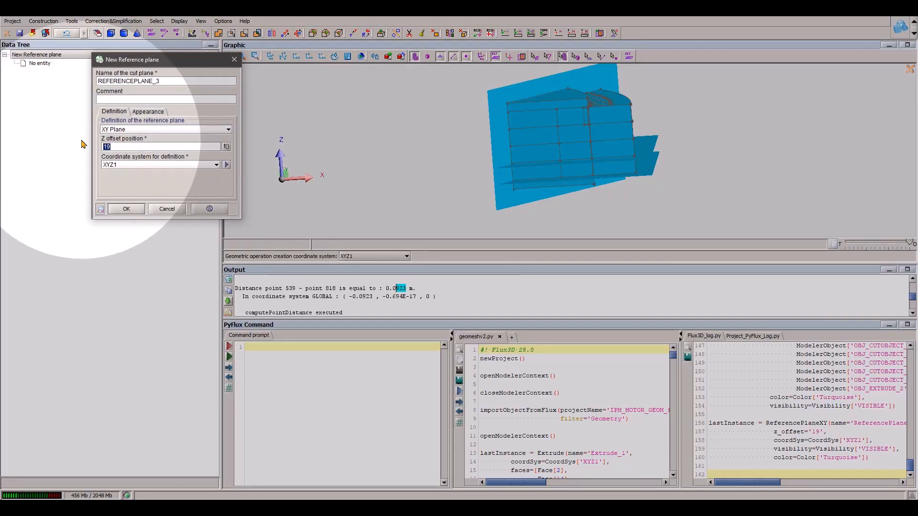
left_click(126, 208)
- Add two more XY reference planes in XYZ1, at Z offsets of 39 and 41
scroll(584, 154, "up", 5)
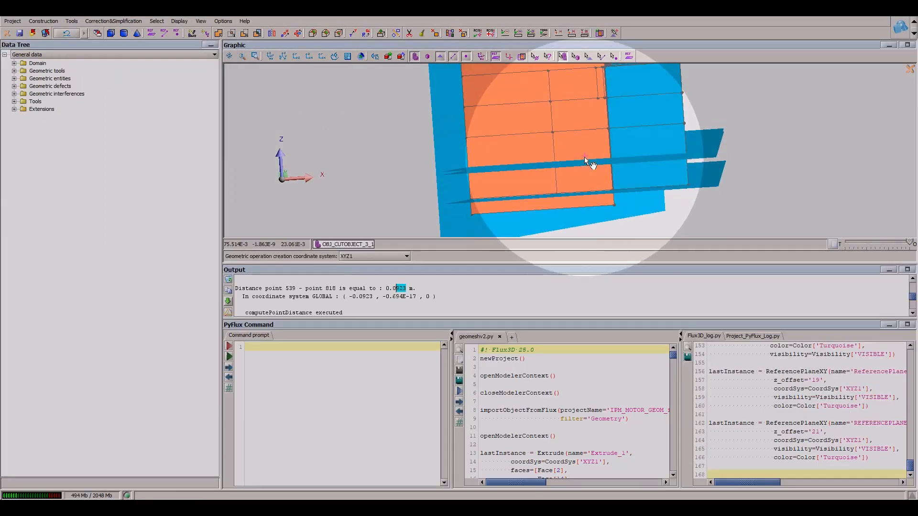
left_click_drag(584, 152, 597, 172)
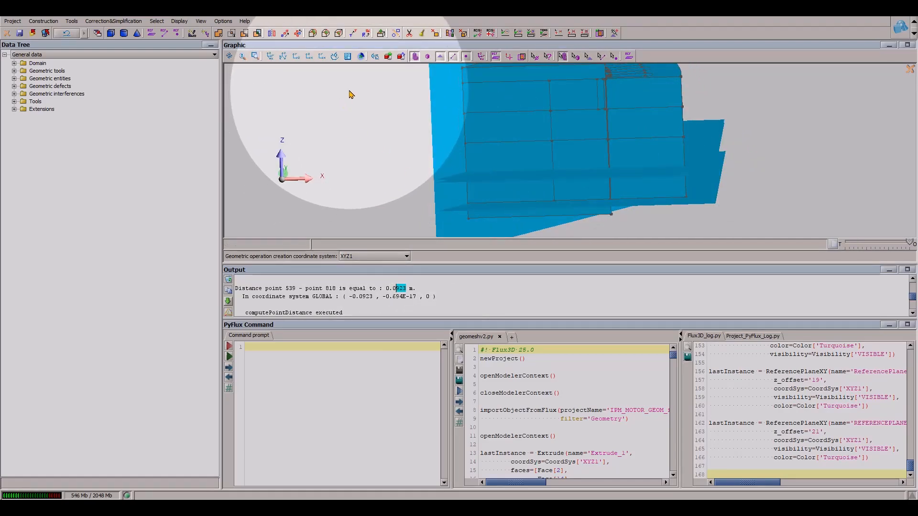
left_click(151, 32)
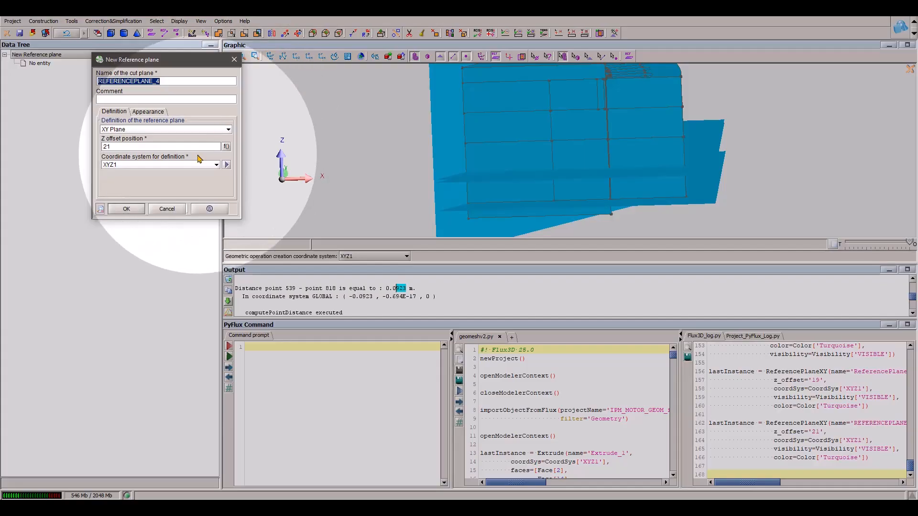
double_click(125, 146)
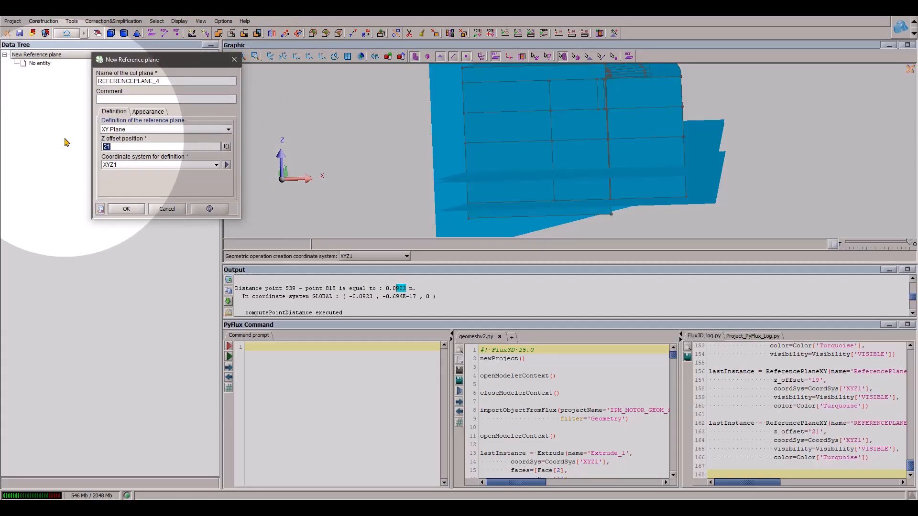
left_click(127, 208)
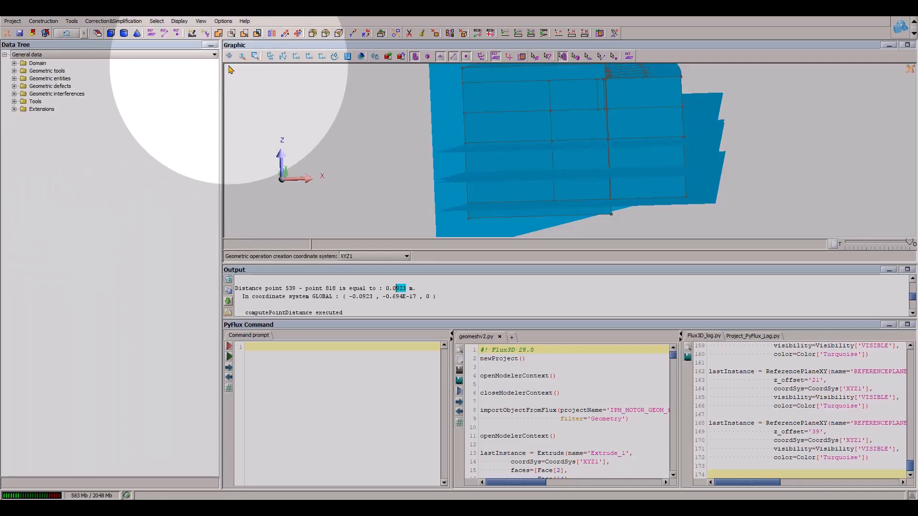
left_click(151, 33)
double_click(106, 147)
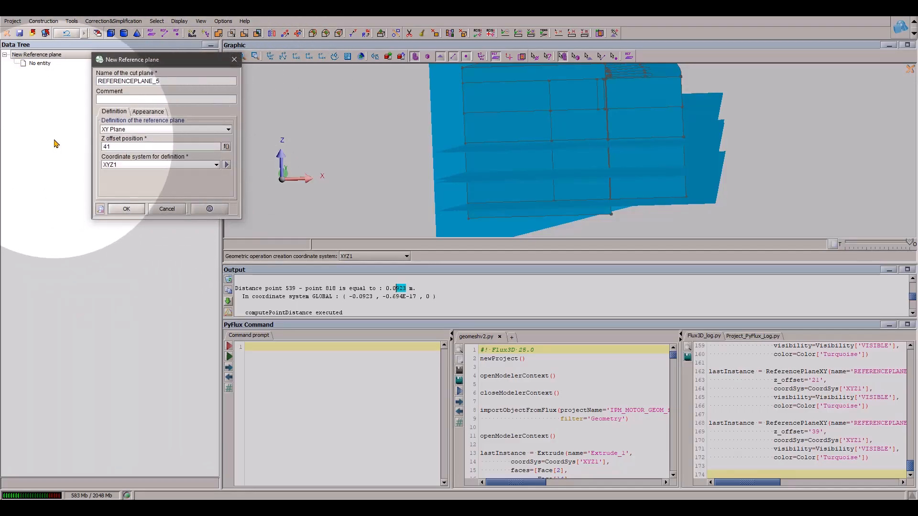
left_click(128, 210)
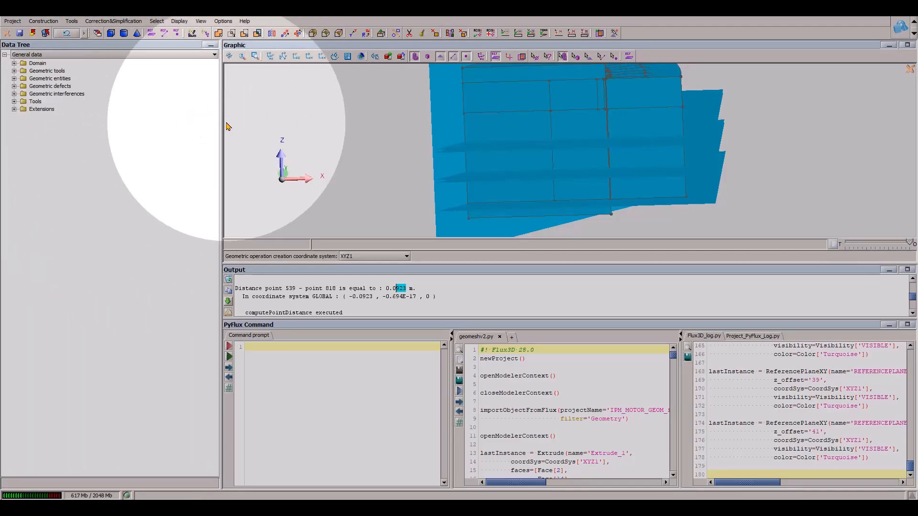
- Create two XY reference planes in XYZ1 at Z offsets of 59 and 61
left_click(151, 33)
double_click(119, 146)
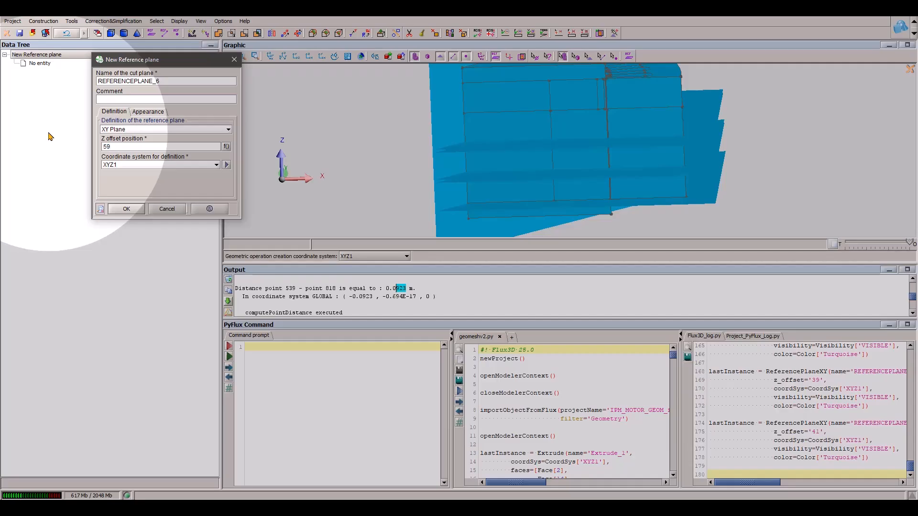
left_click(126, 209)
left_click(151, 32)
left_click(104, 147)
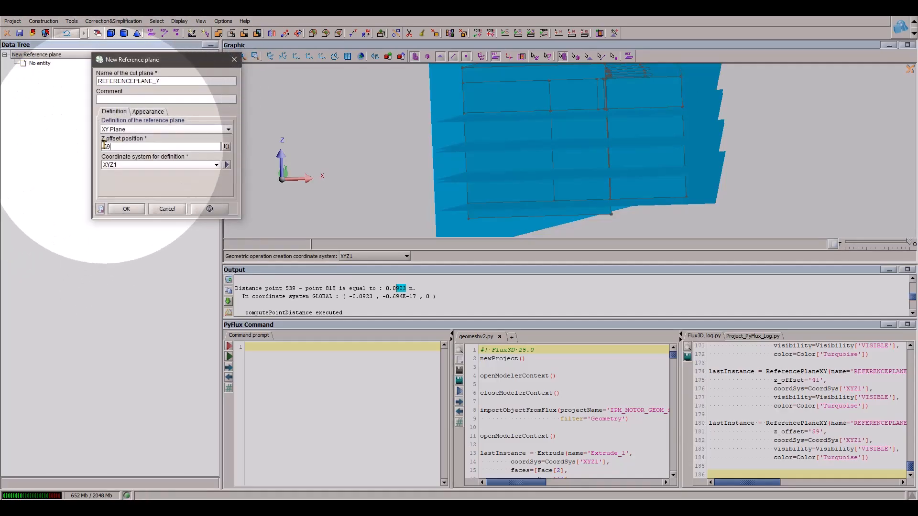
key("BackSpace")
key("BackSpace")
type("61")
left_click(126, 209)
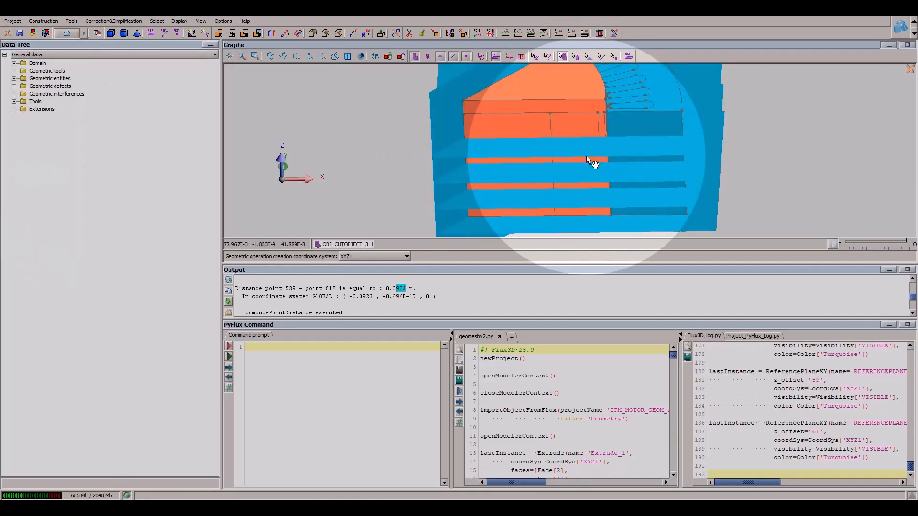
- Cut the bottom outer layer OBJ_EXTRUDE_1 and the cylinder sector OBJ_CUTOBJECT_3_1 with REFERENCEPLANE_2, using SECTION_1 and SECTION_2
left_click_drag(586, 156, 587, 120)
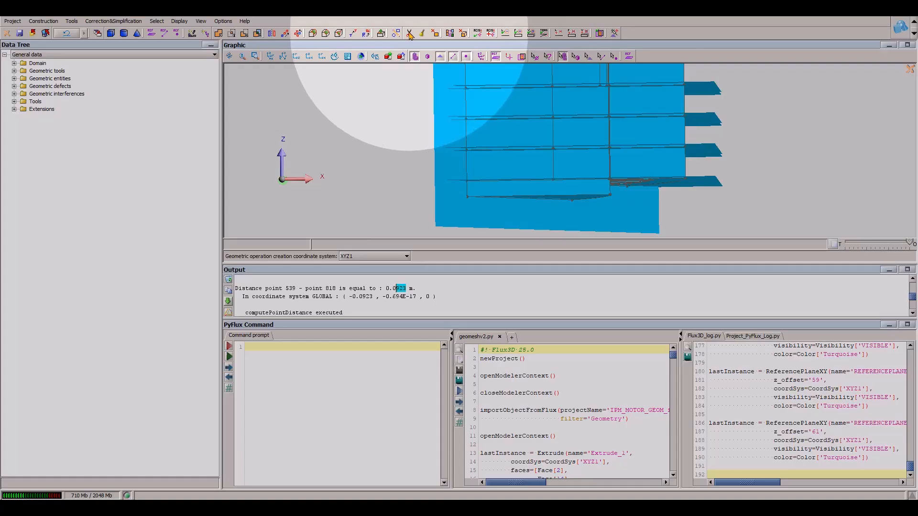
left_click(409, 34)
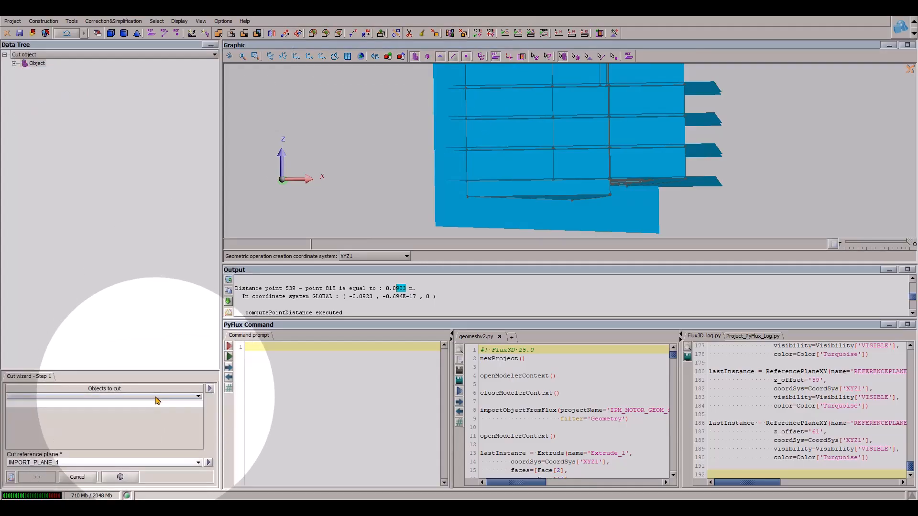
scroll(616, 158, "up", 2)
left_click(645, 163)
left_click(560, 201)
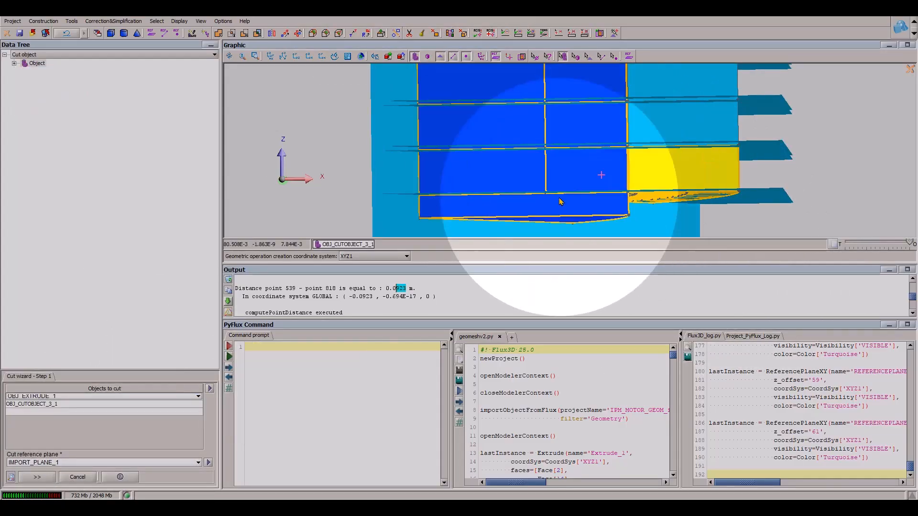
left_click(48, 462)
left_click(51, 462)
left_click(769, 158)
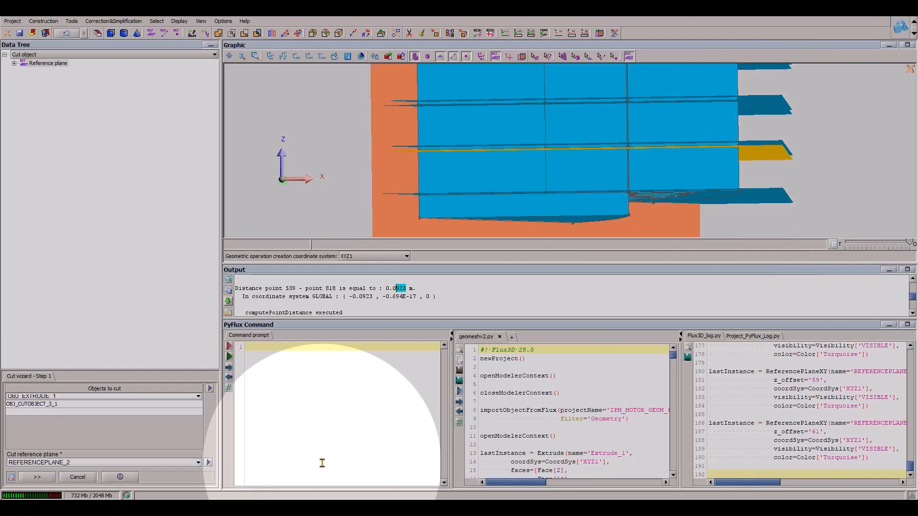
left_click(38, 477)
left_click(37, 436)
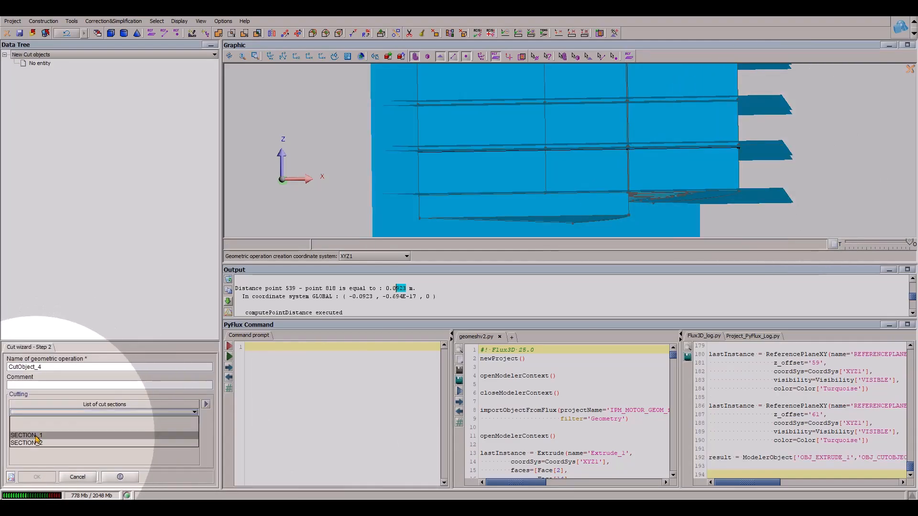
left_click(206, 404)
left_click(221, 410)
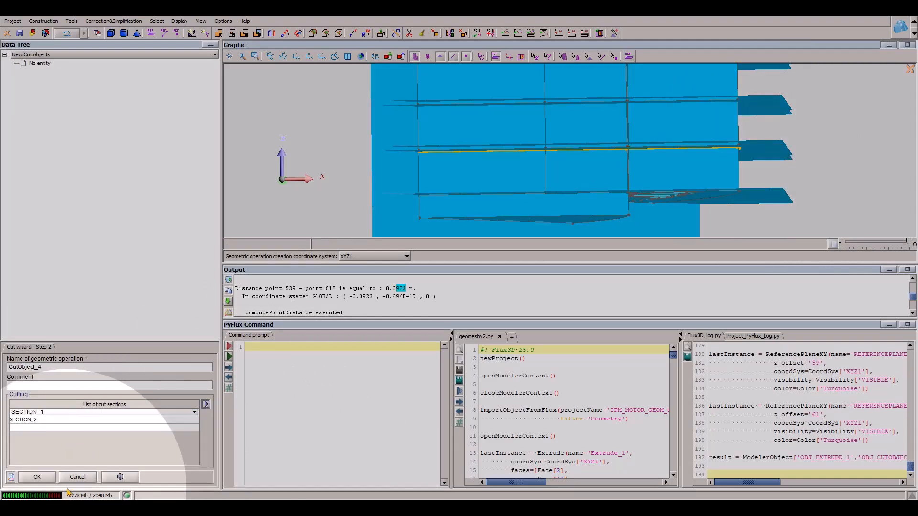
left_click(42, 478)
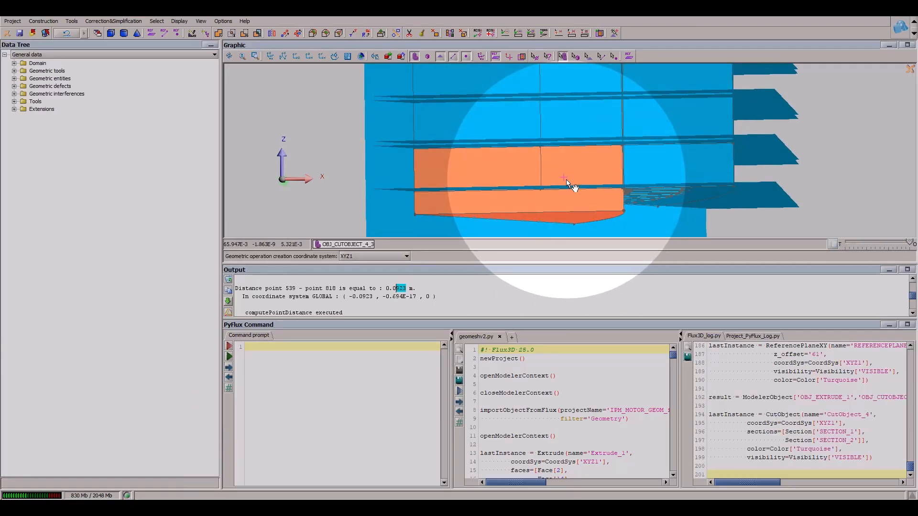
- Cut the second outer layer OBJ_LINEAR_1_1 and sector piece OBJ_CUTOBJECT_4_4 with REFERENCEPLANE_3, using SECTION_1 and SECTION_2
left_click(410, 34)
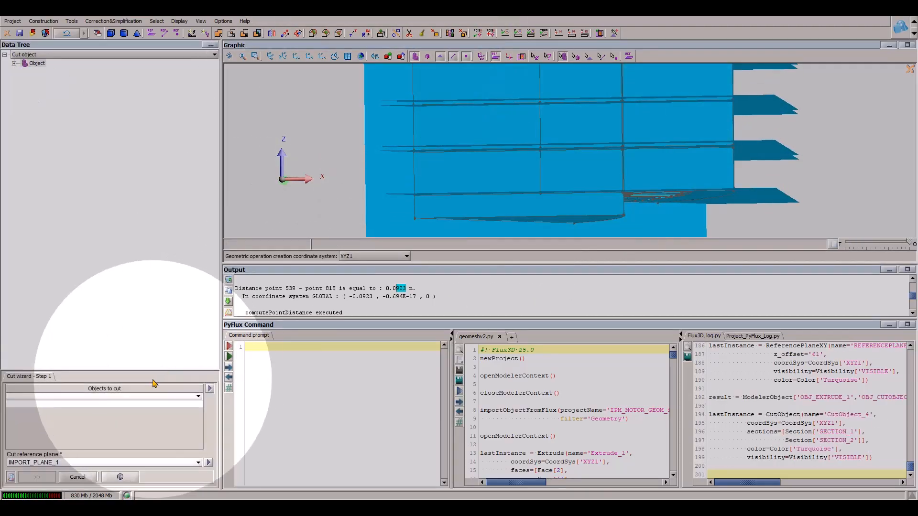
left_click(120, 396)
left_click(120, 396)
left_click(661, 130)
left_click(592, 130)
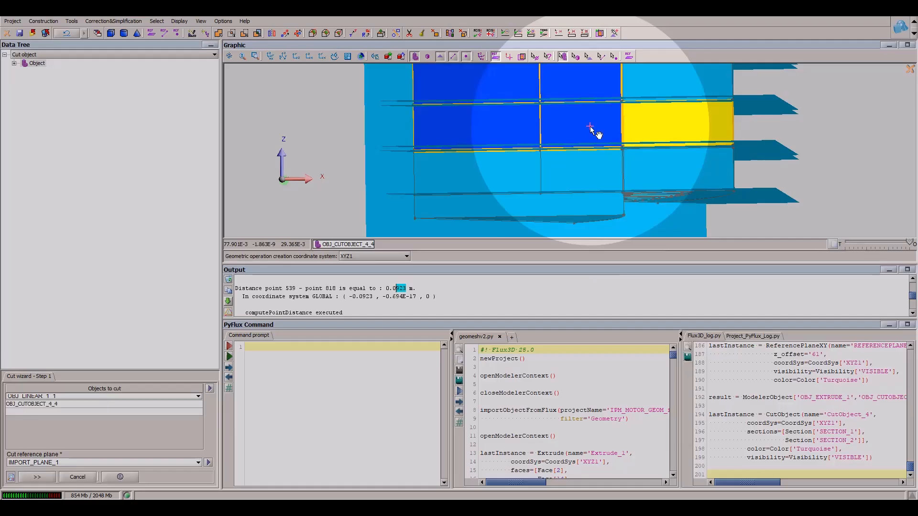
left_click(120, 463)
left_click(407, 150)
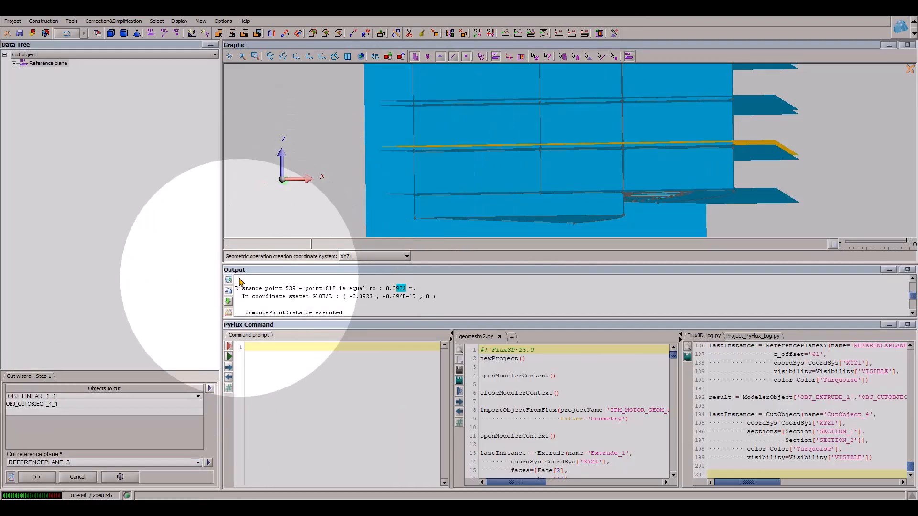
left_click(49, 478)
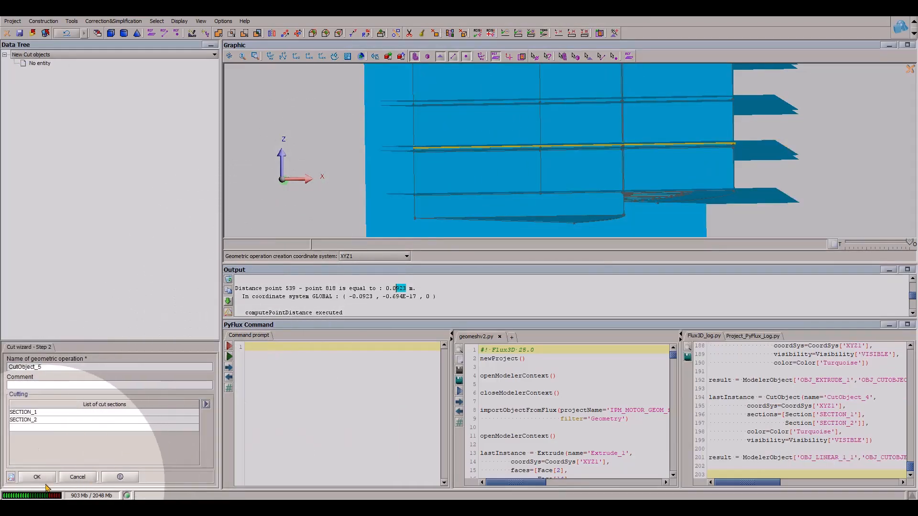
- Cut OBJ_CUTOBJECT_5_1 and OBJ_CUTOBJECT_5_4 with REFERENCEPLANE_4, using SECTION_1 and SECTION_2
scroll(751, 202, "up", 3)
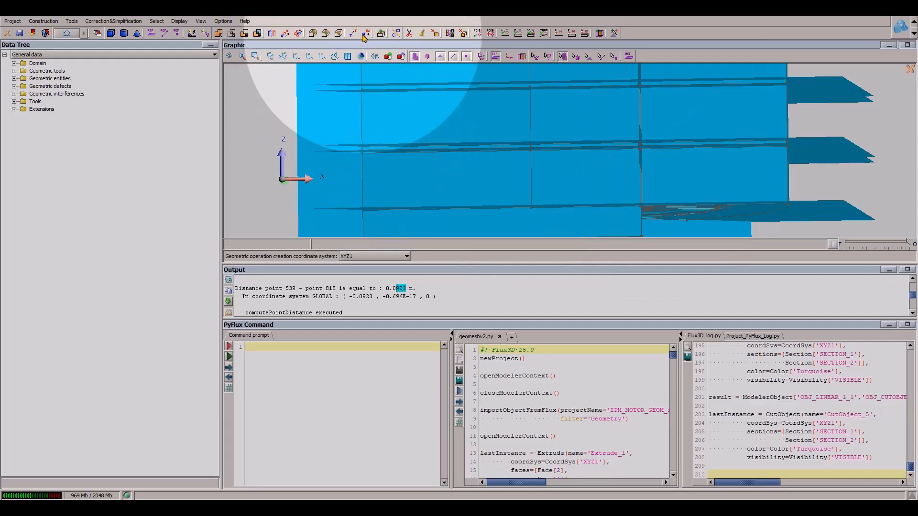
left_click(410, 35)
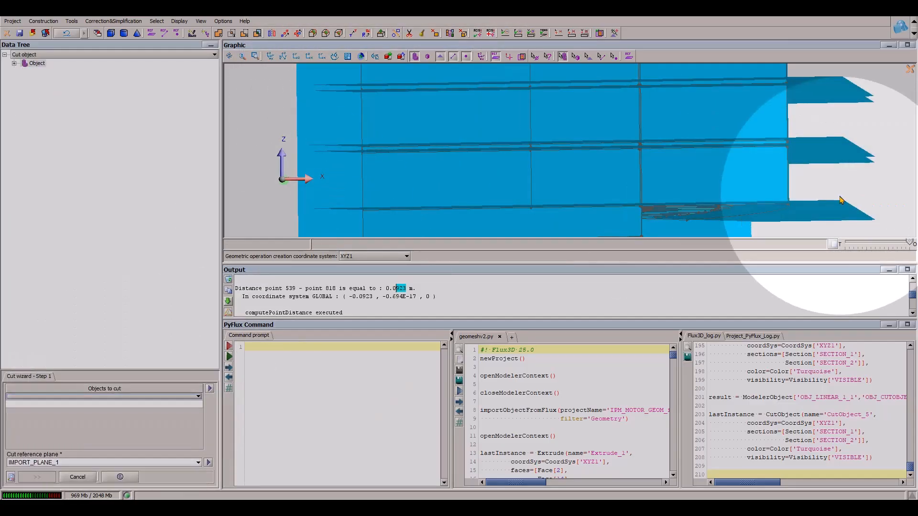
left_click(620, 125)
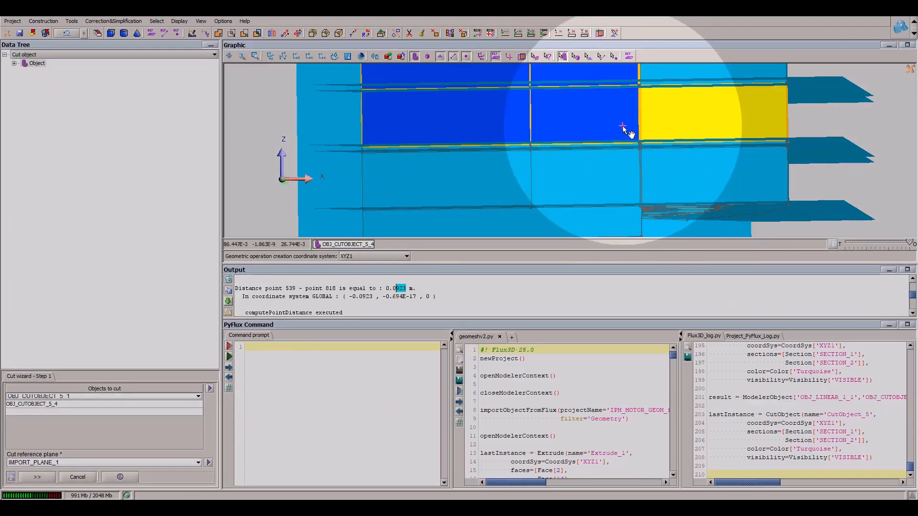
left_click(116, 462)
left_click(383, 147)
left_click(36, 477)
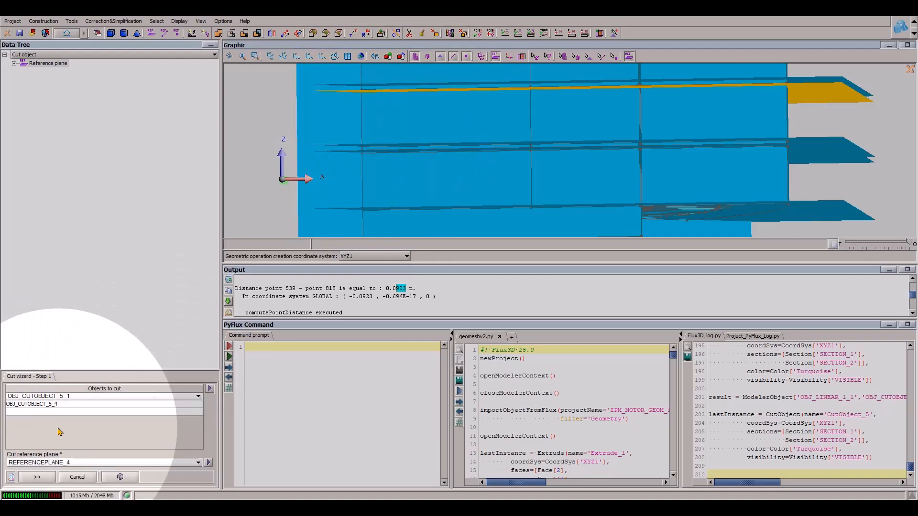
left_click(206, 404)
left_click(224, 410)
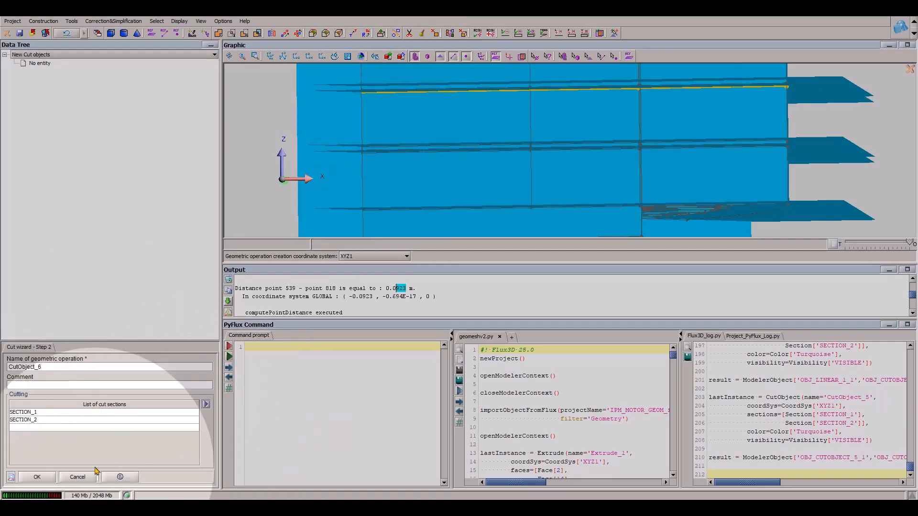
scroll(706, 184, "down", 3)
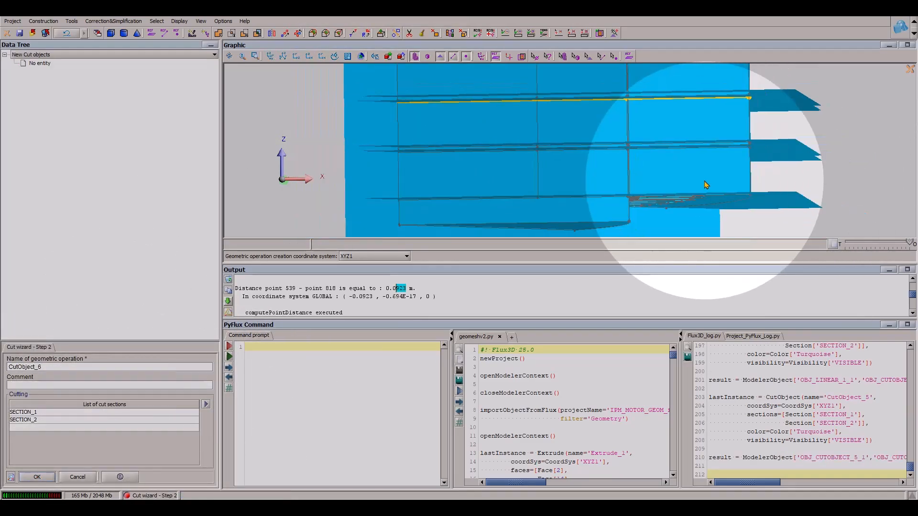
key("Return")
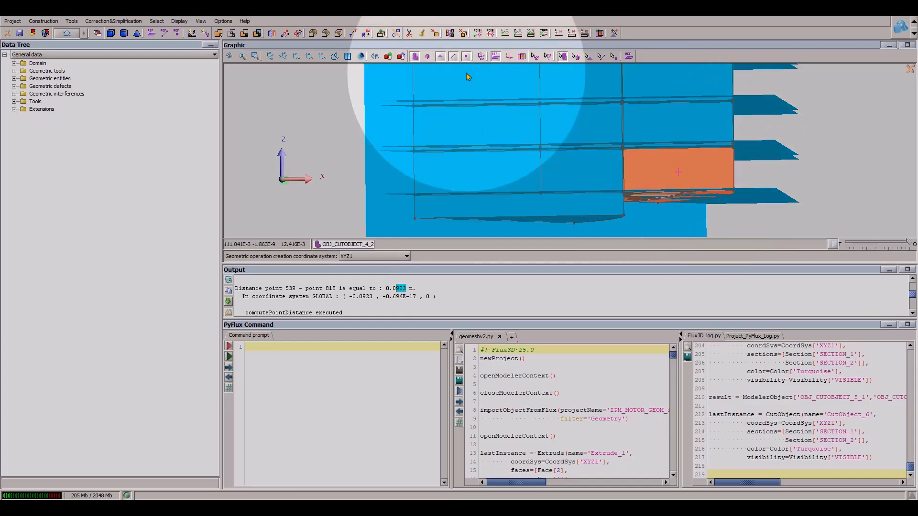
- Cut the third outer layer OBJ_LINEAR_1_2 and sector piece OBJ_CUTOBJECT_6_3 with REFERENCEPLANE_5, using SECTION_1 and SECTION_2
left_click(638, 90)
left_click(72, 463)
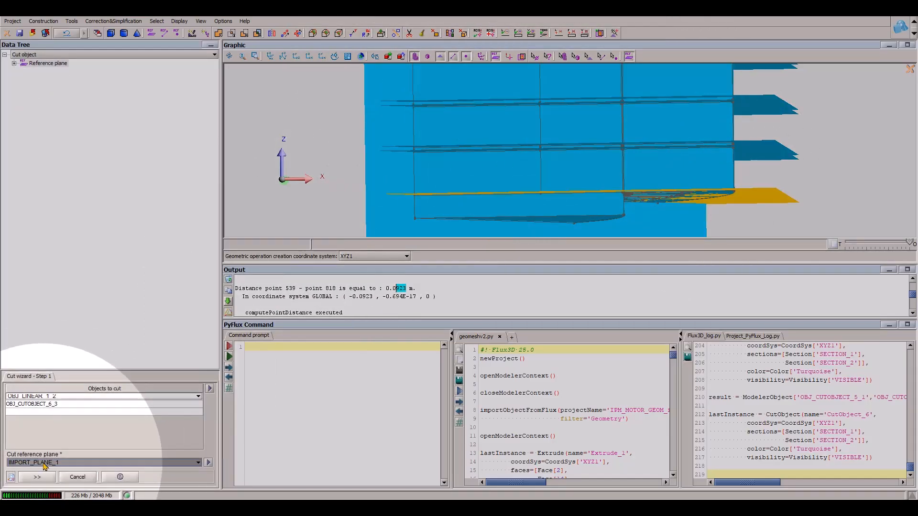
left_click(37, 476)
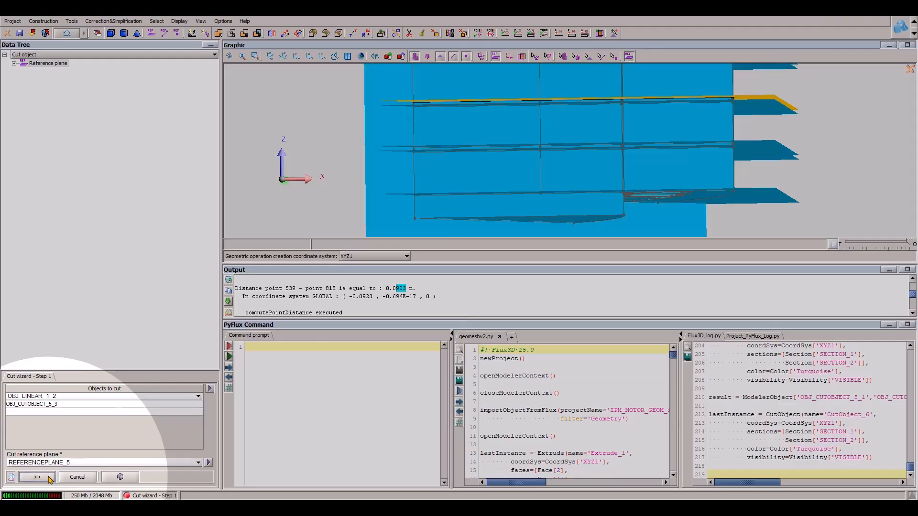
left_click(206, 405)
left_click(233, 410)
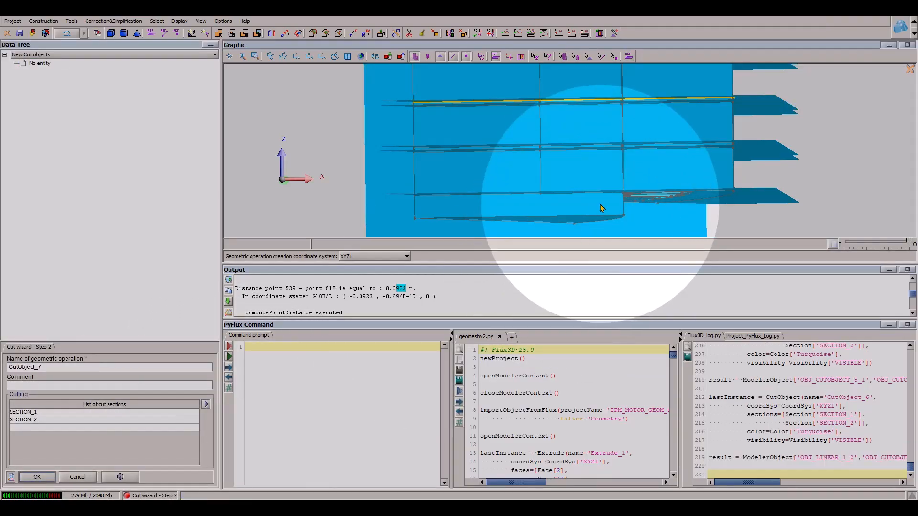
key("Return")
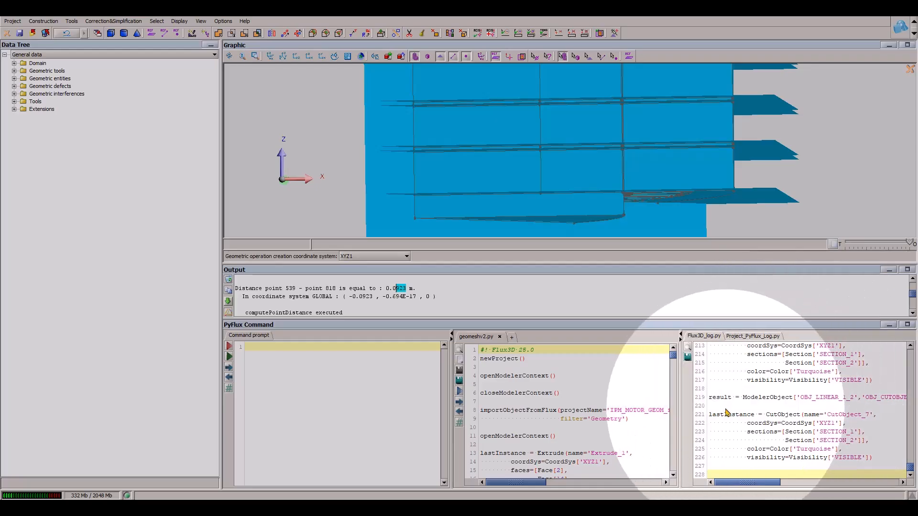
- Cut OBJ_CUTOBJECT_7_1 and OBJ_CUTOBJECT_7_4 with REFERENCEPLANE_6, using SECTION_1 and SECTION_2
left_click_drag(709, 414, 710, 466)
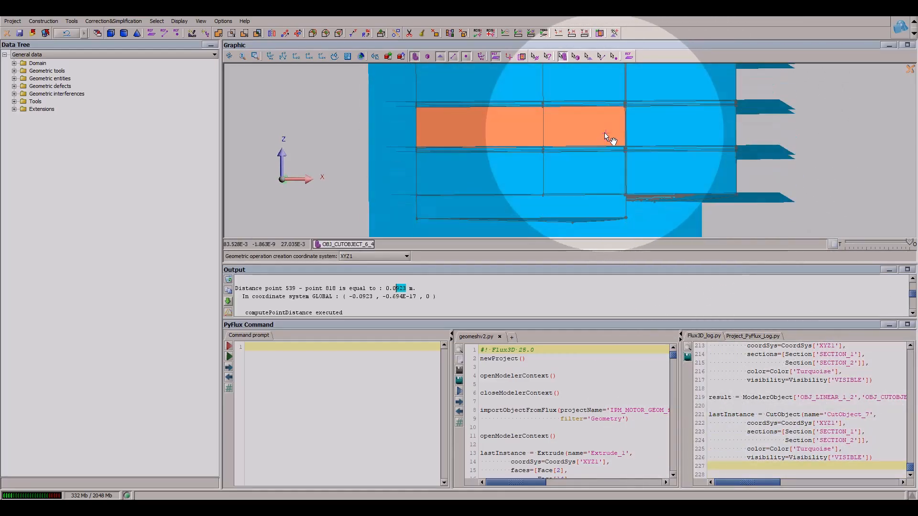
middle_click_drag(604, 133, 597, 190)
left_click(365, 34)
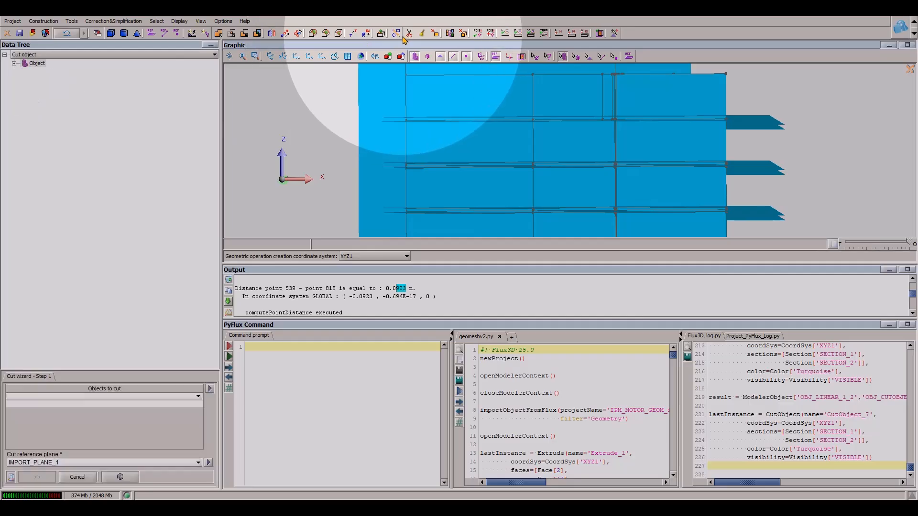
left_click(164, 396)
left_click(654, 151)
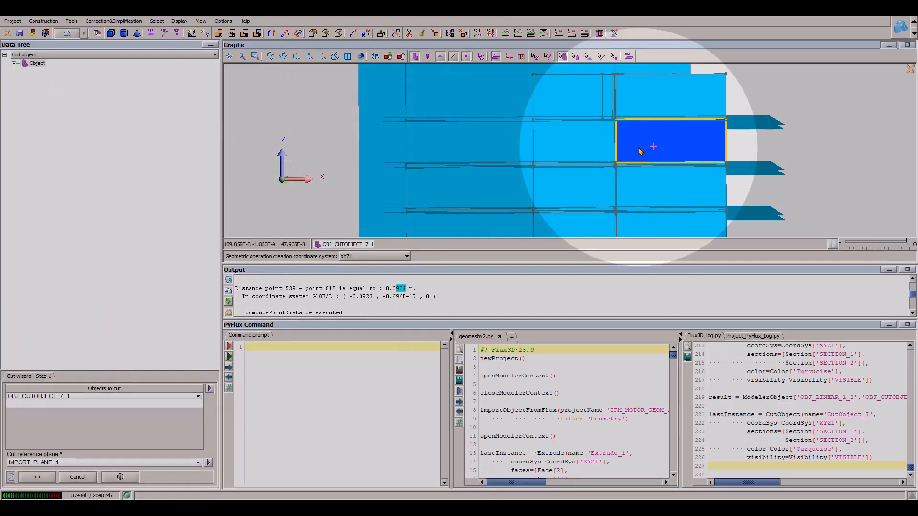
left_click(584, 147)
left_click(64, 463)
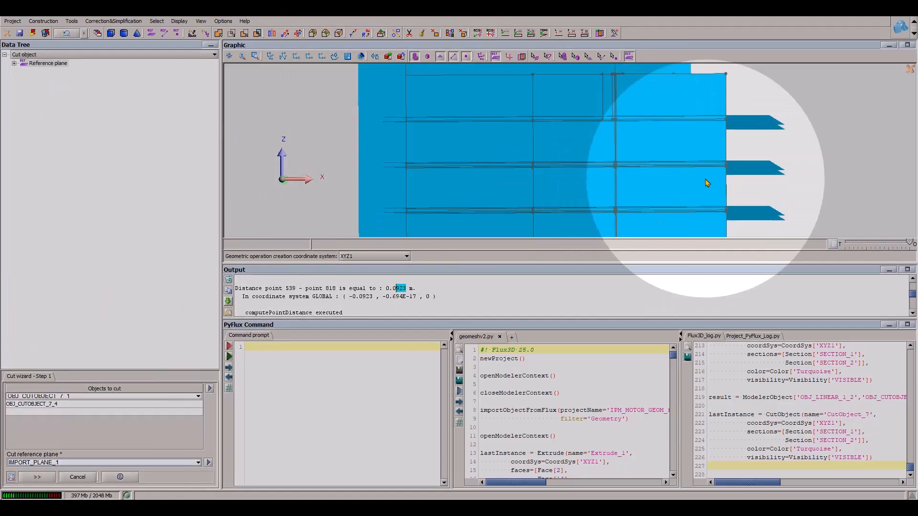
left_click(755, 125)
left_click(34, 476)
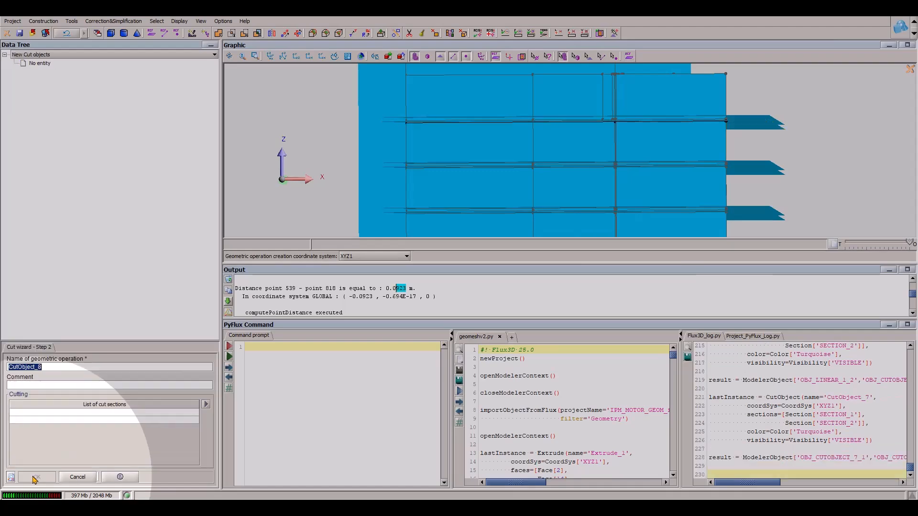
left_click(206, 404)
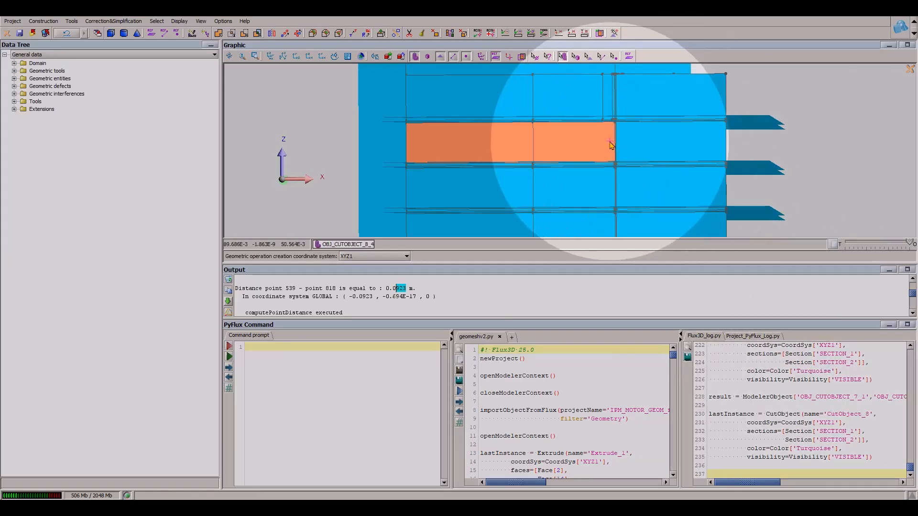
- Cut the top outer layer OBJ_LINEAR_1_3 and sector piece OBJ_CUTOBJECT_8_3 with REFERENCEPLANE_7, using SECTION_1 and SECTION_2
scroll(611, 144, "up", 2)
middle_click_drag(611, 143, 588, 184)
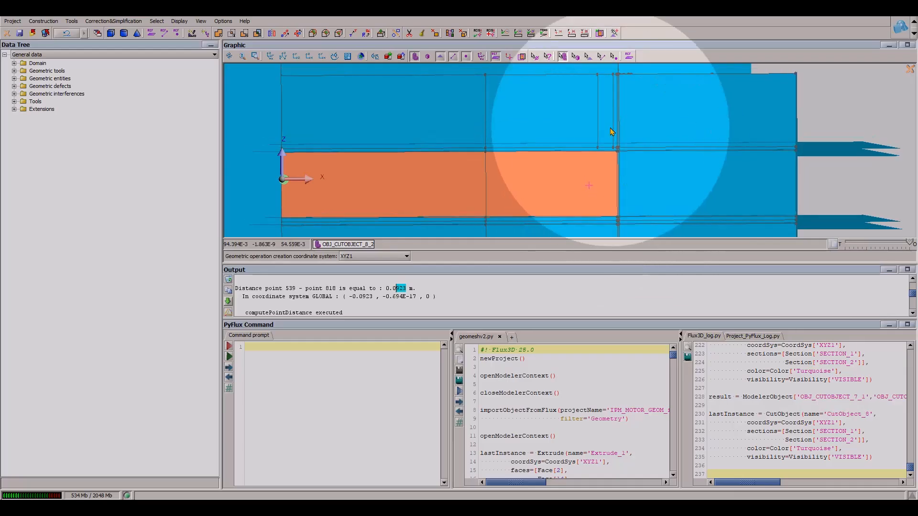
left_click(409, 33)
left_click(128, 397)
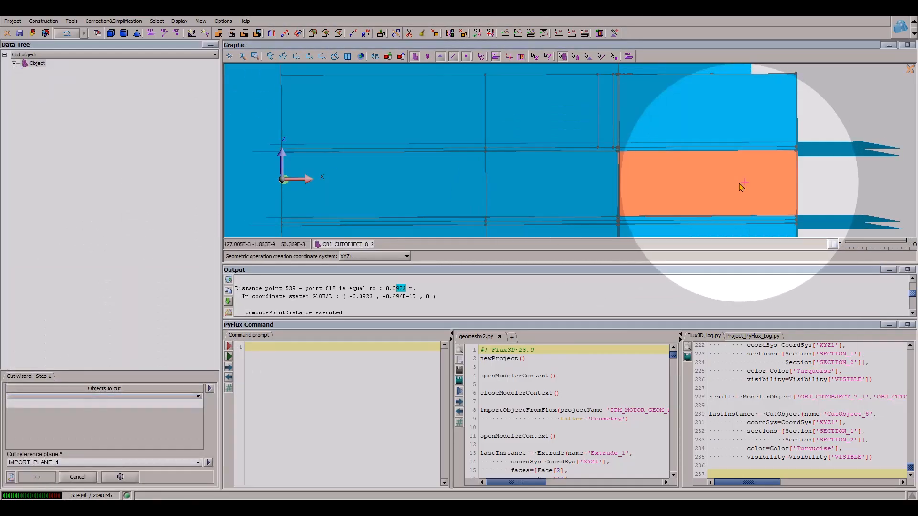
left_click(725, 128)
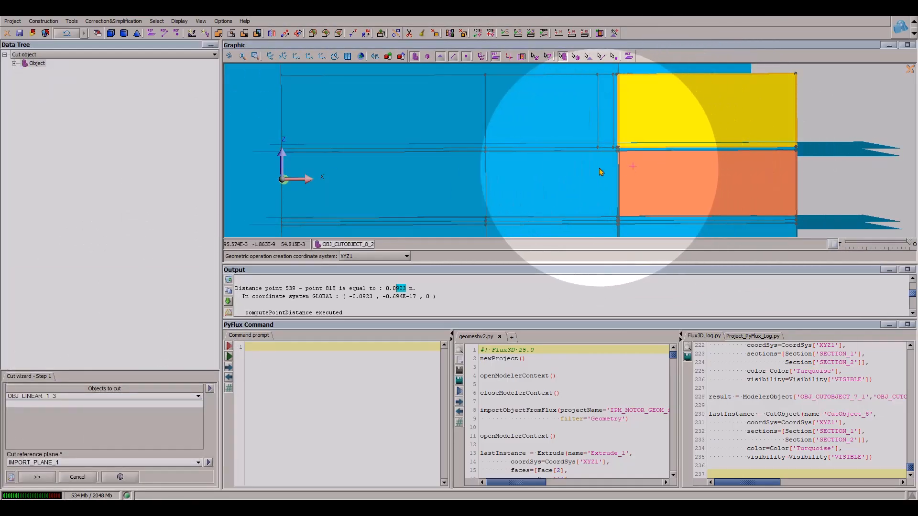
left_click(699, 110)
left_click(533, 118)
left_click(96, 462)
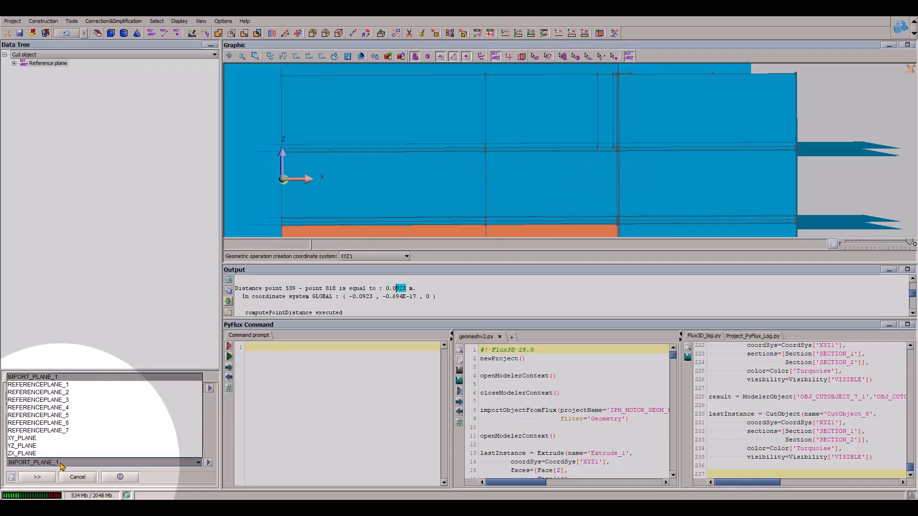
left_click(860, 145)
left_click(68, 409)
left_click(39, 481)
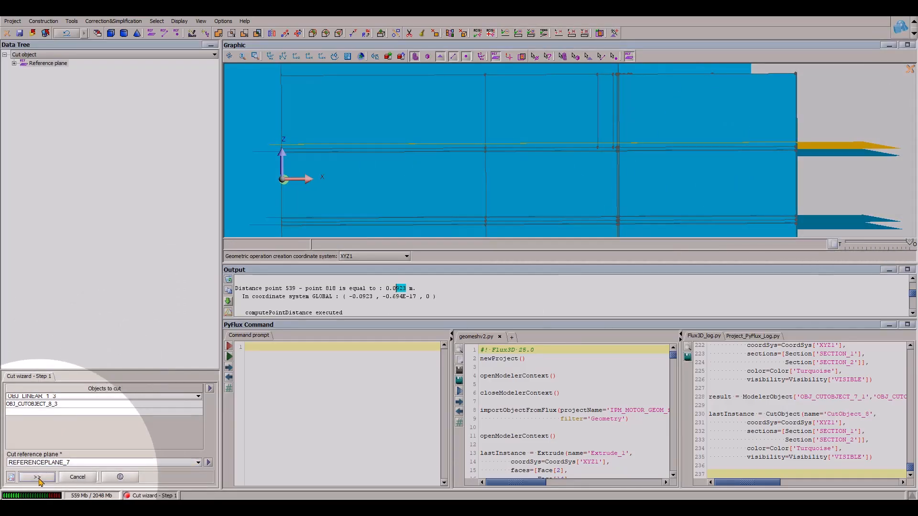
left_click(207, 405)
left_click(232, 411)
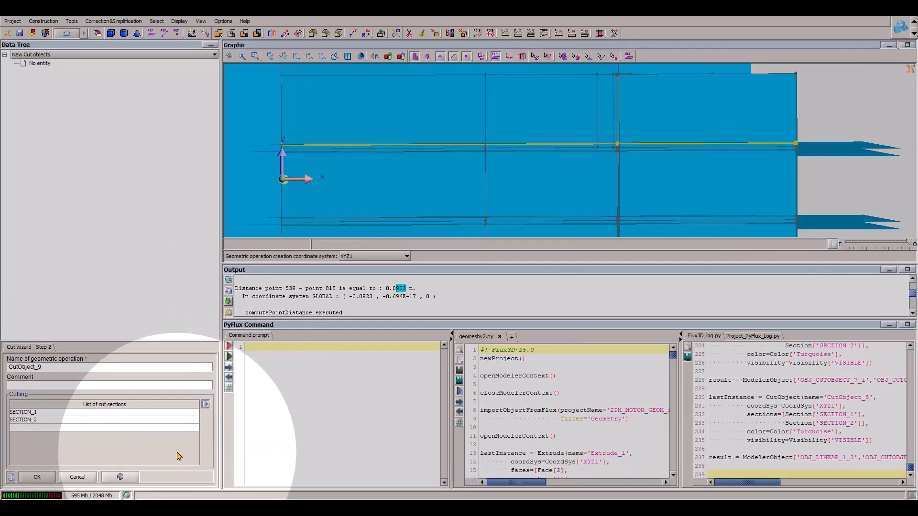
left_click(37, 477)
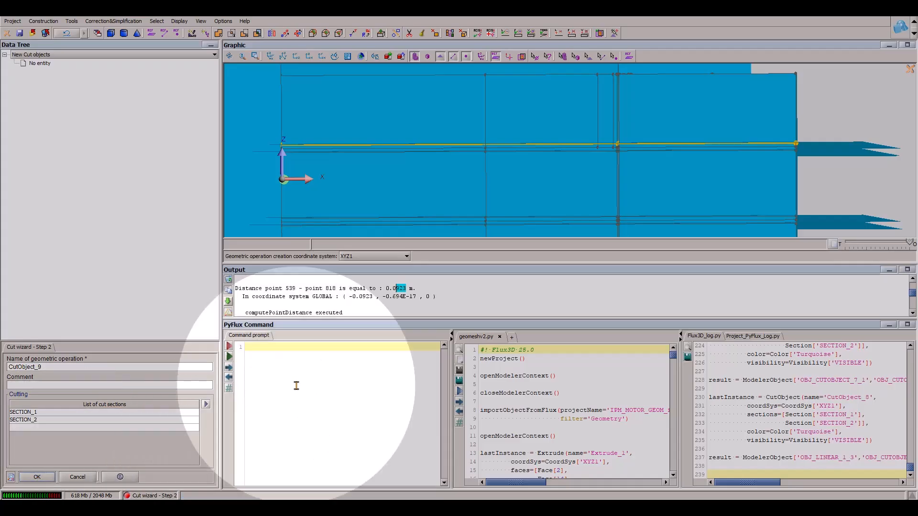
- Hide the reference planes so that only the cut motor stack is displayed
left_click(496, 57)
scroll(580, 148, "down", 5)
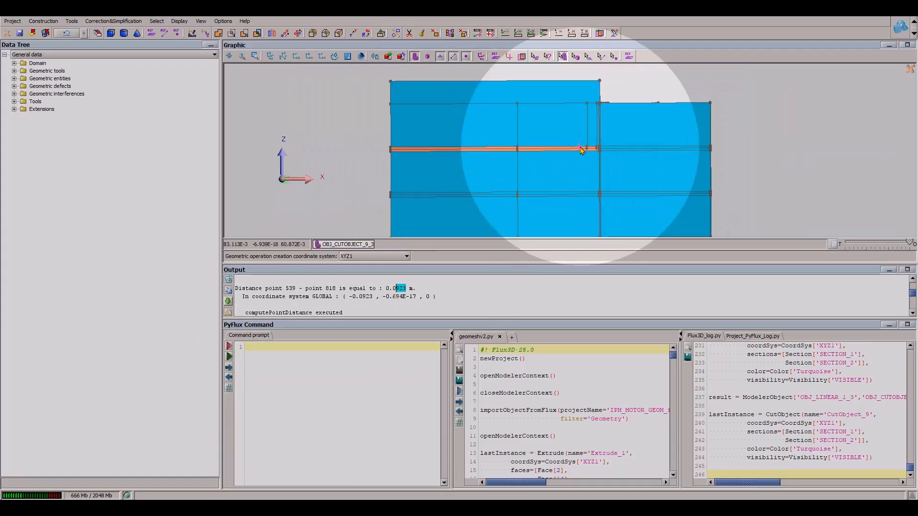
left_click_drag(713, 119, 677, 163)
scroll(577, 189, "down", 2)
mouse_move(579, 189)
left_mouse_down()
mouse_move(500, 164)
mouse_move(594, 154)
mouse_move(597, 205)
mouse_move(651, 225)
mouse_move(621, 203)
mouse_move(575, 238)
mouse_move(575, 193)
left_mouse_up()
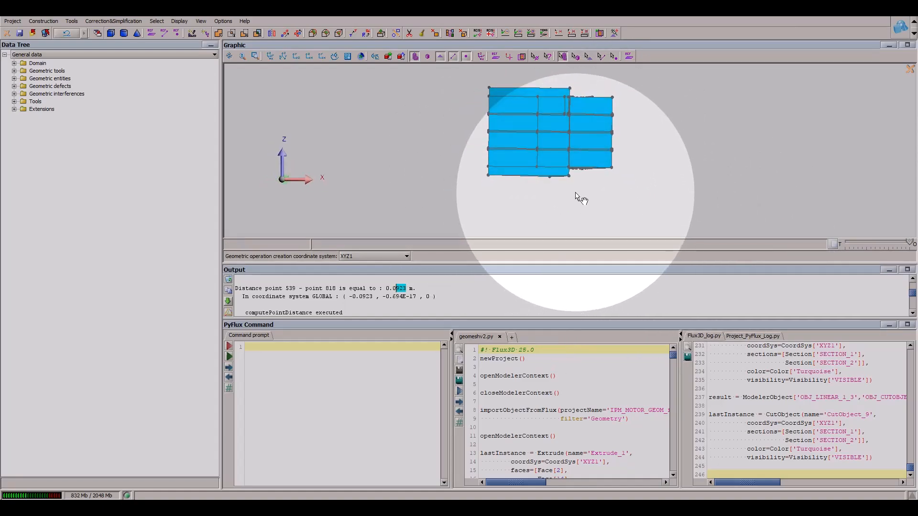
scroll(667, 201, "up", 5)
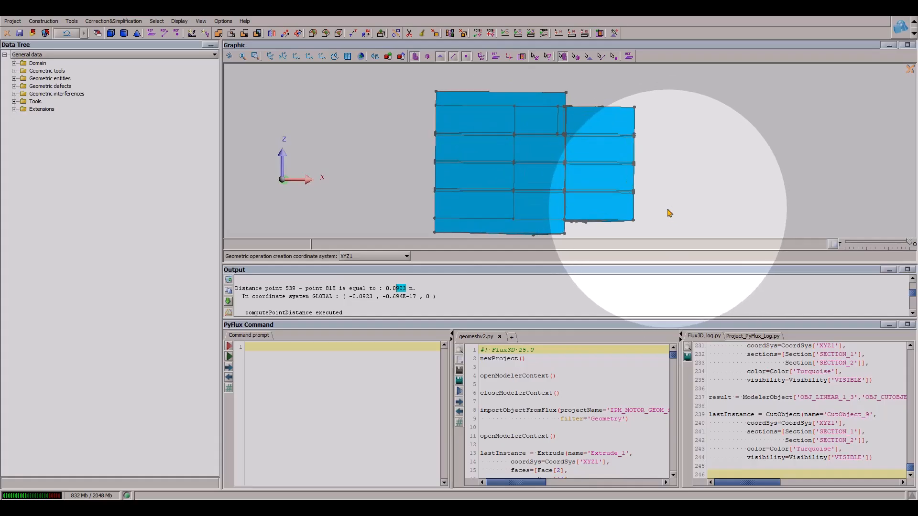
- Measure the distance between the outer corner point of the top outer layer and the axis point at the same height
left_click(614, 57)
left_click_drag(600, 125, 604, 146)
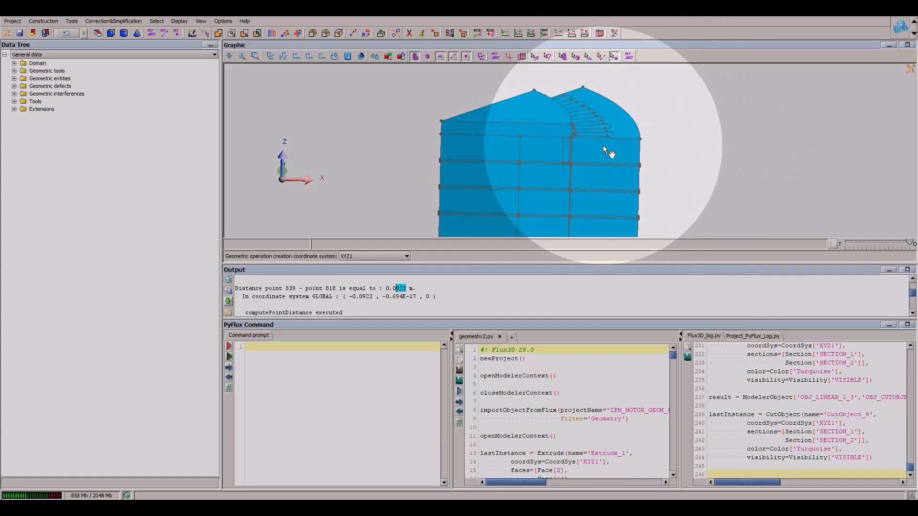
left_click(641, 142)
left_click(439, 138)
right_click(639, 139)
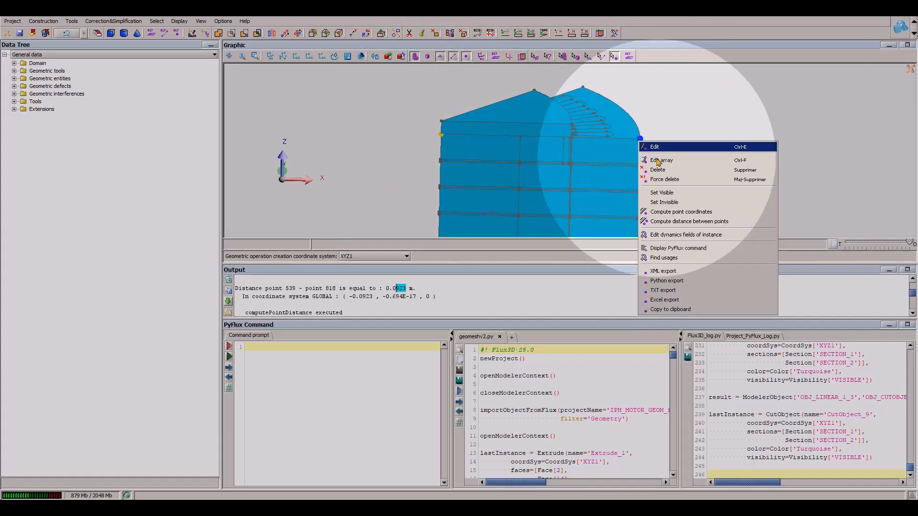
left_click(679, 220)
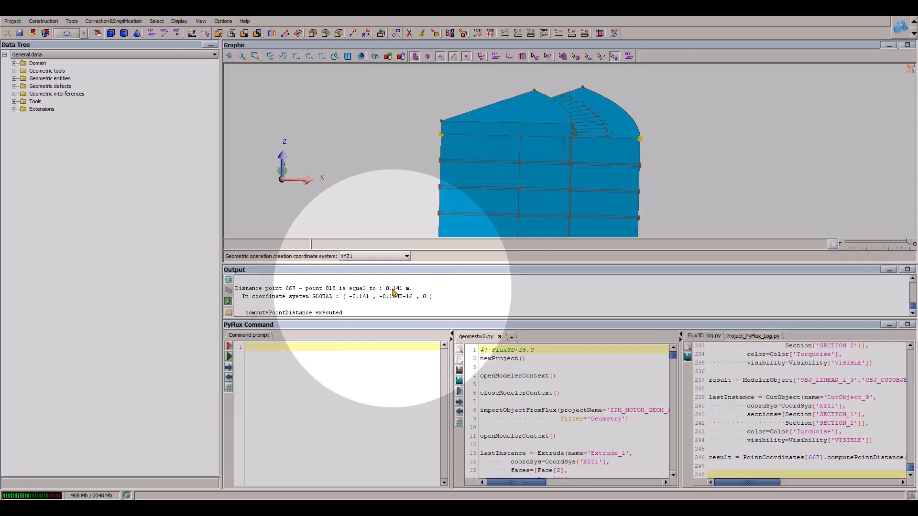
- Create a cylinder centred at 0, 0, -10 with radius 141 and height 100 around the motor stack
left_click(124, 34)
left_click(170, 385)
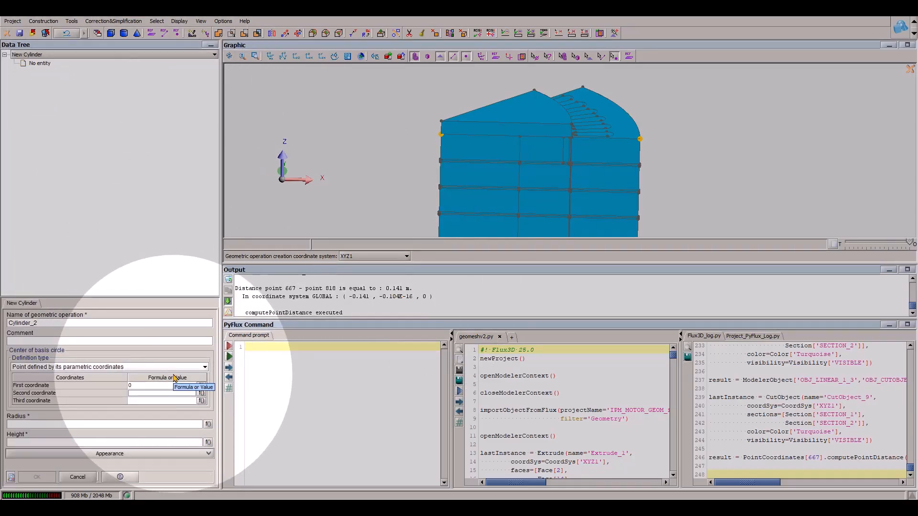
type("-10")
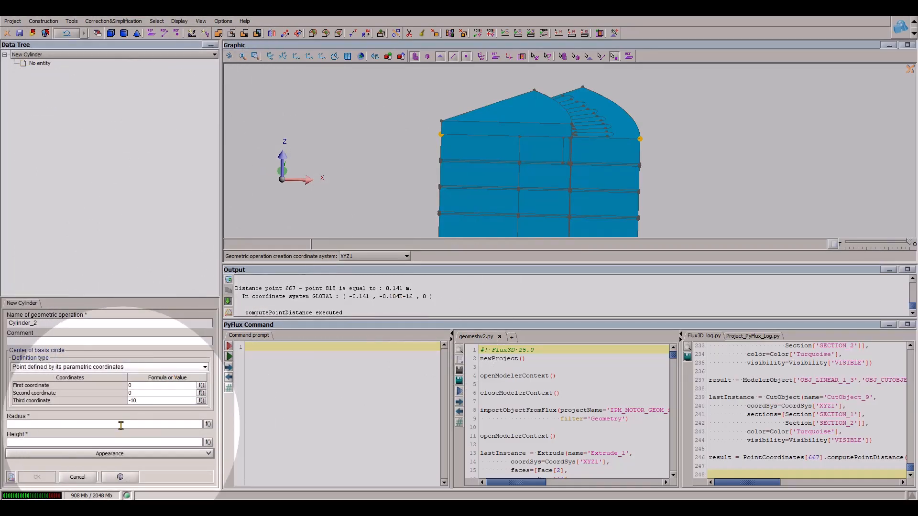
left_click(321, 56)
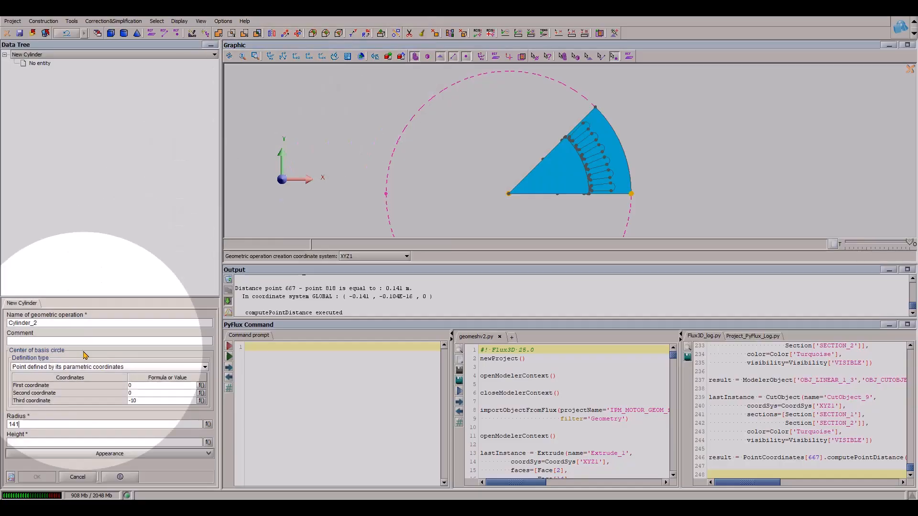
left_click(26, 443)
type("100")
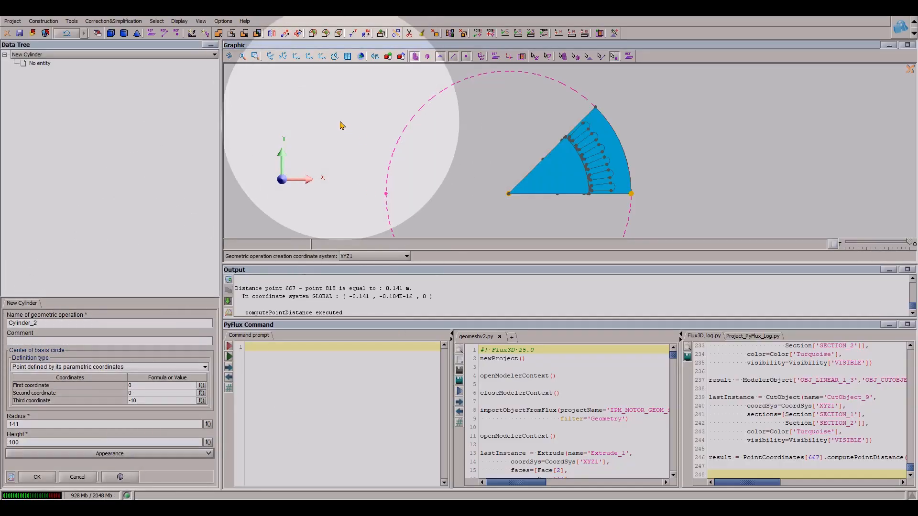
left_click(309, 56)
left_click(37, 477)
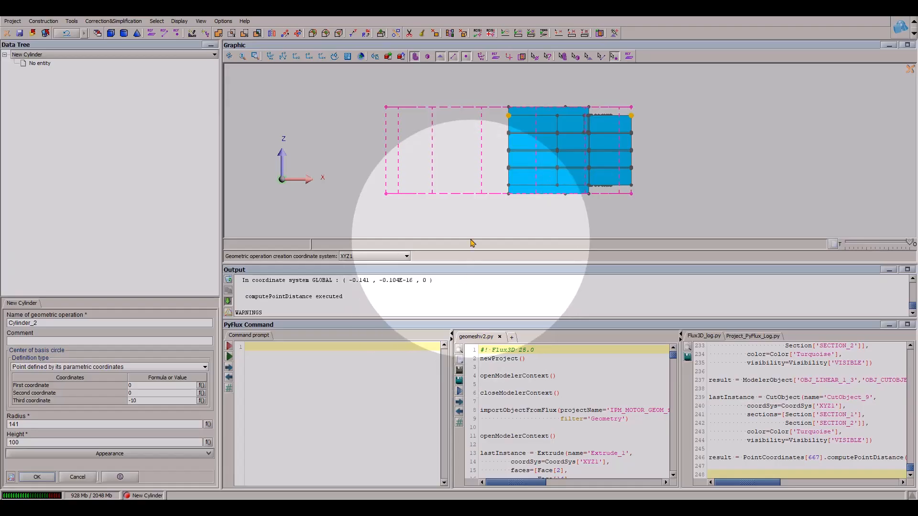
- Cut the new cylinder OBJ_CYLINDER_2 with ZX_PLANE, using SECTION_1
left_click_drag(540, 151, 433, 142)
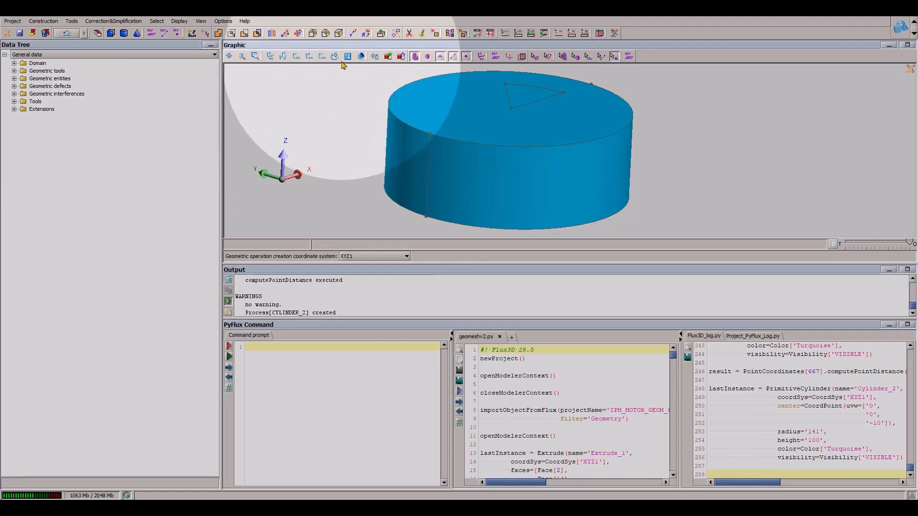
left_click(409, 34)
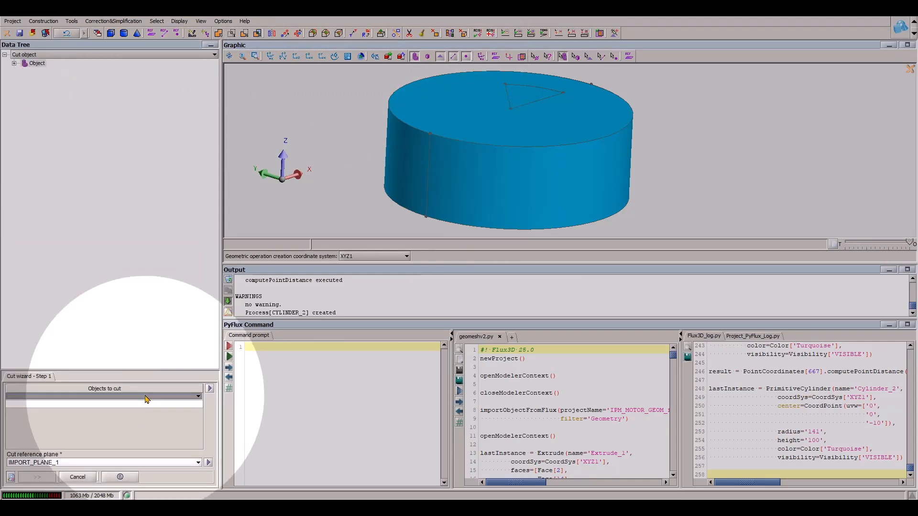
left_click(477, 199)
left_click(48, 463)
left_click(48, 463)
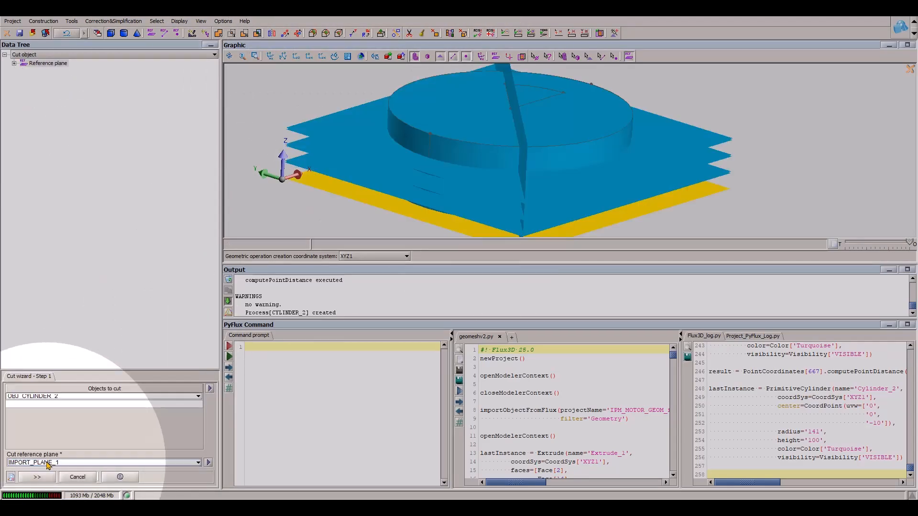
left_click(48, 463)
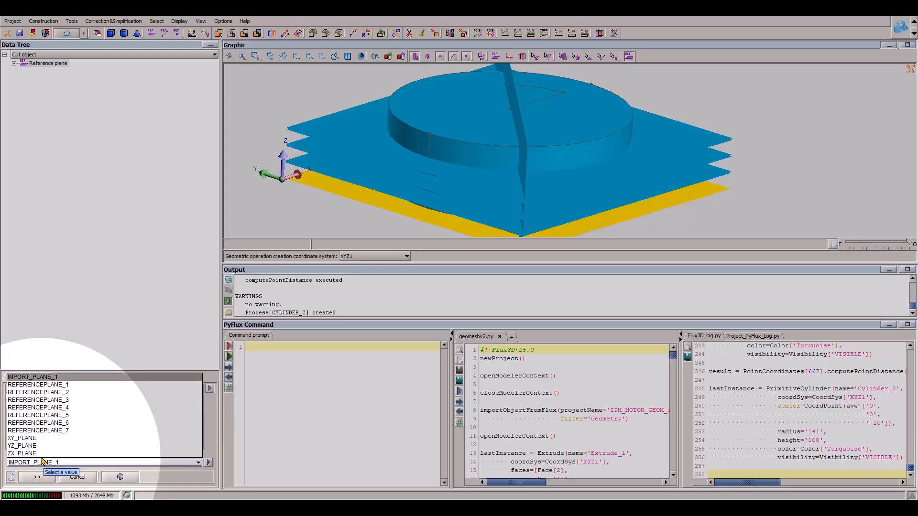
left_click(22, 453)
left_click(36, 479)
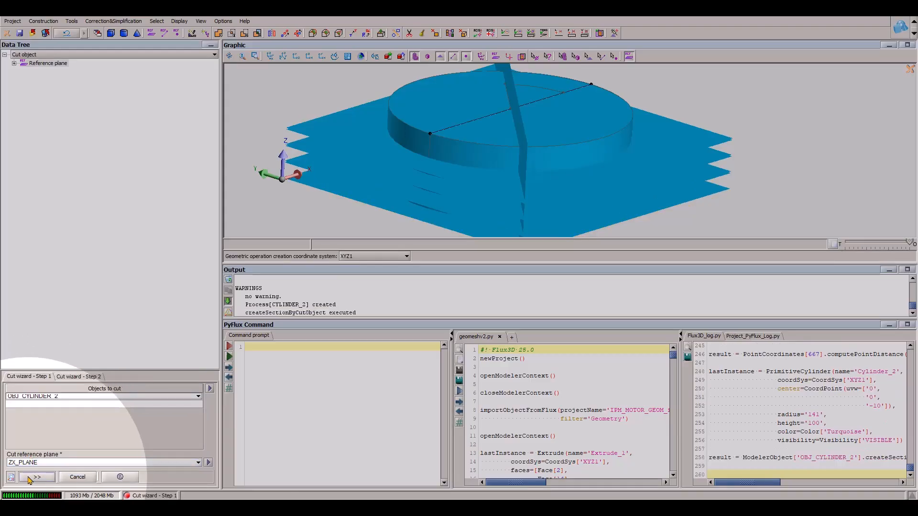
left_click(57, 413)
left_click(41, 436)
left_click(40, 478)
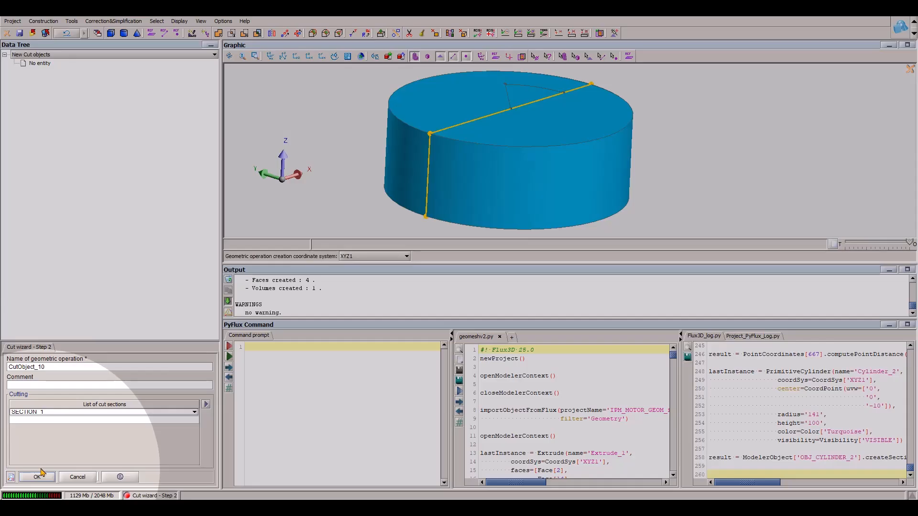
- Force delete the cylinder half on the side away from the motor sector, OBJ_CUTOBJECT_10_2
left_click(562, 56)
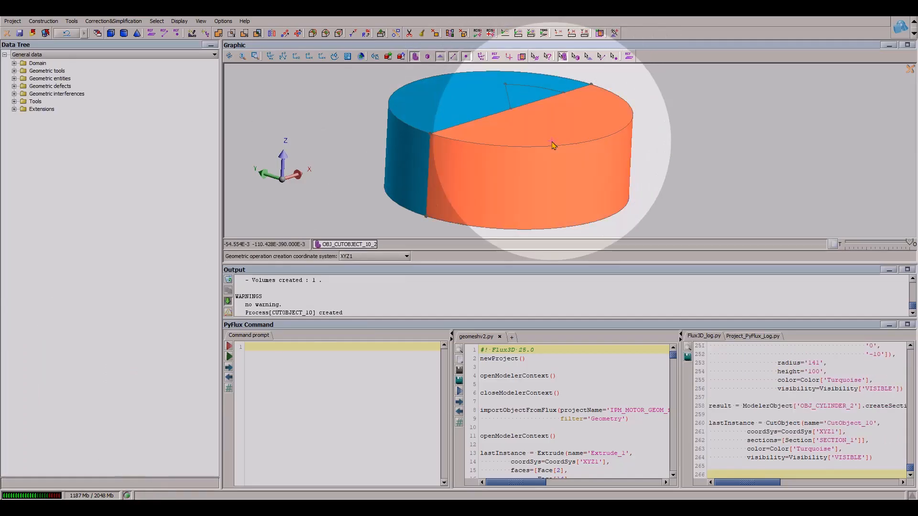
right_click(557, 145)
left_click(592, 176)
left_click(410, 280)
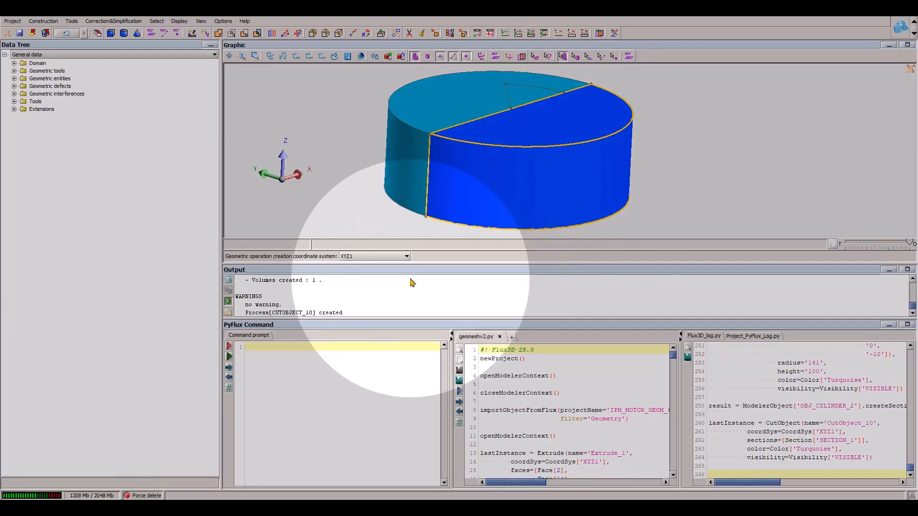
- Cut the remaining half-cylinder OBJ_CUTOBJECT_10_1 with the vertical reference plane along the motor sector's oblique side, using SECTION_1
left_click(353, 33)
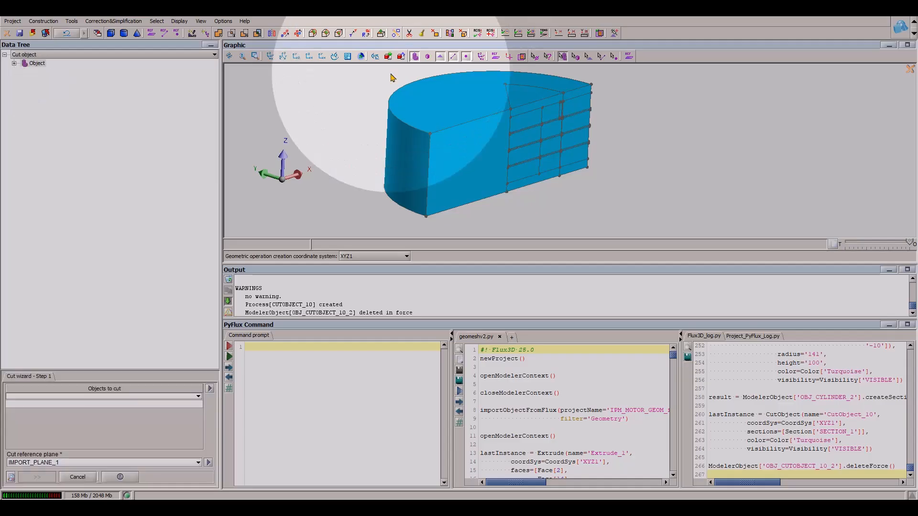
left_click(51, 398)
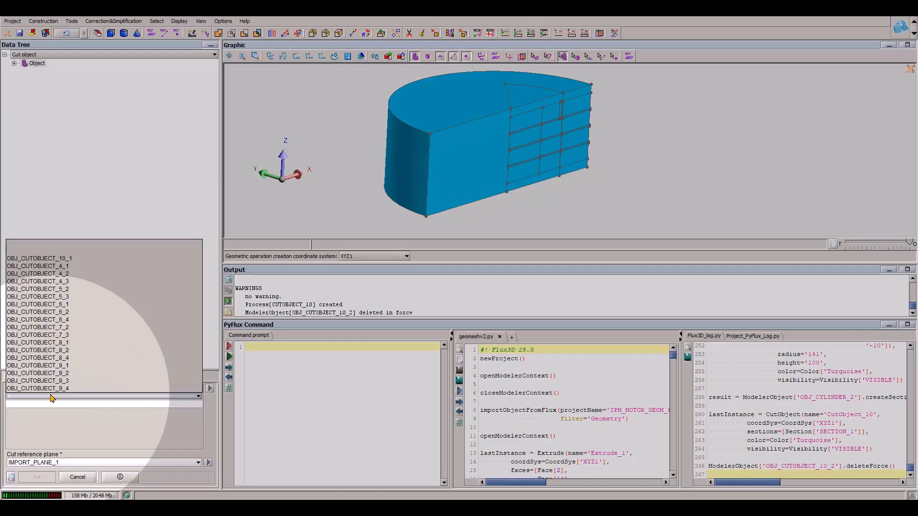
left_click(51, 398)
left_click(437, 101)
left_click(58, 463)
left_click(56, 461)
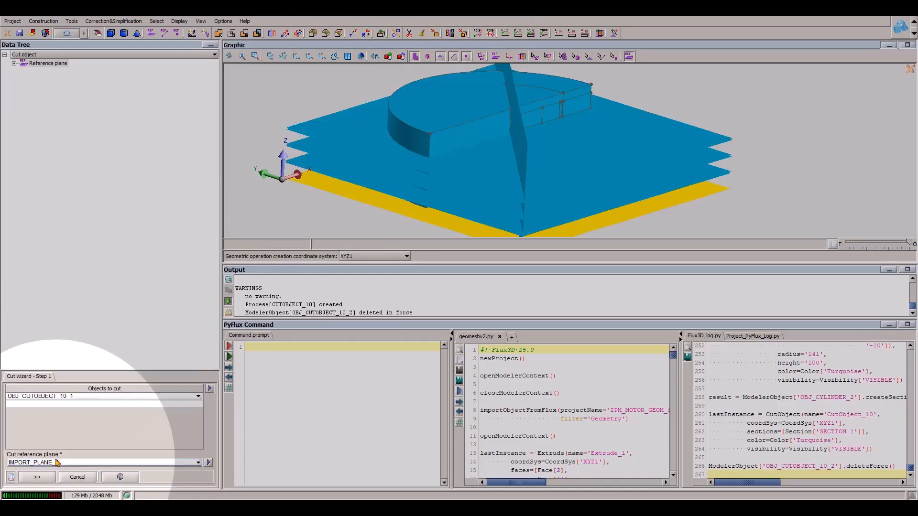
left_click(515, 144)
left_click(35, 475)
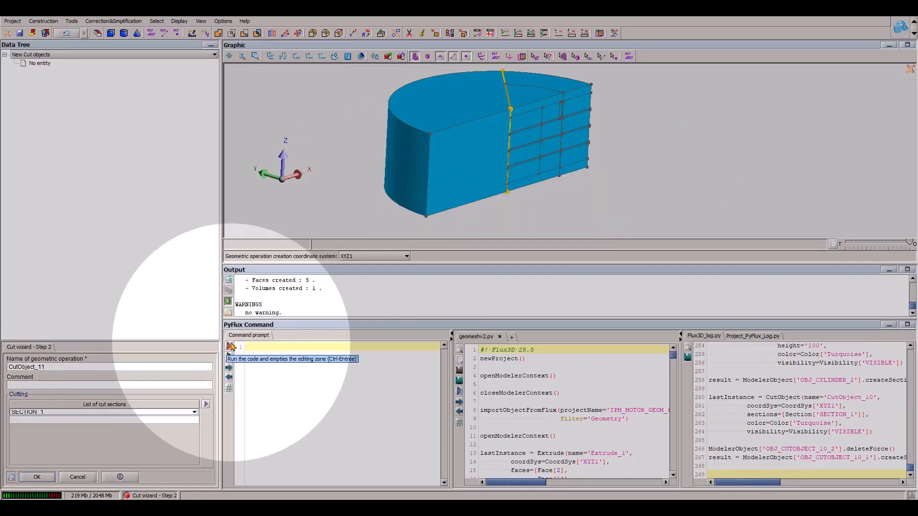
- Force delete the larger cylinder piece outside the motor sector, OBJ_CUTOBJECT_11_2, and save the project
right_click(406, 152)
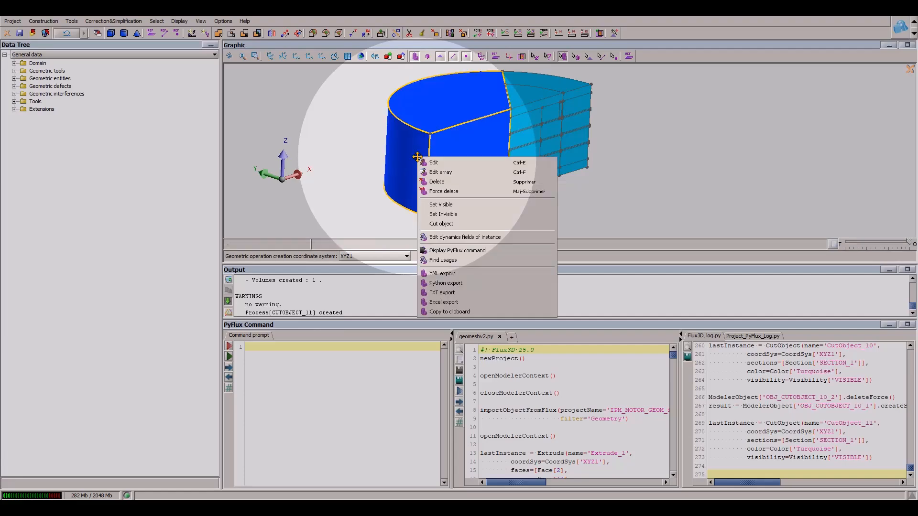
left_click(457, 197)
left_click(420, 279)
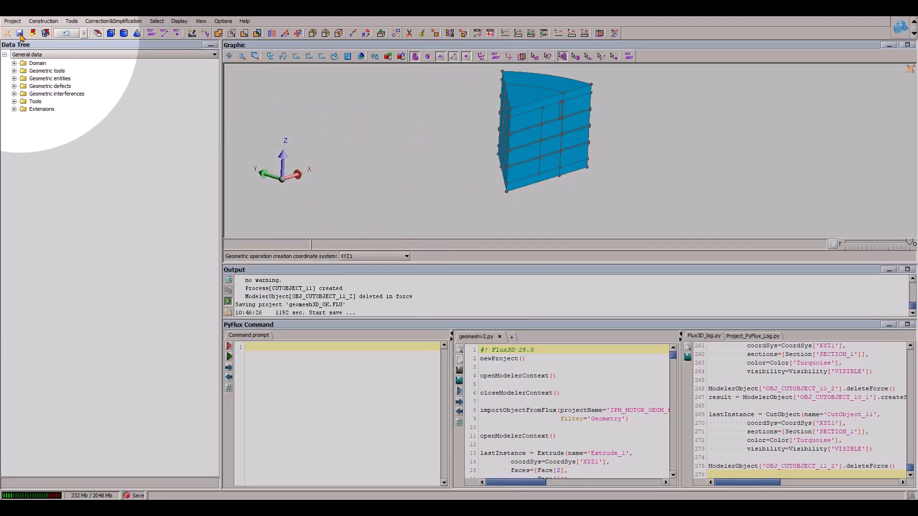
- Assemble all other objects to the master object OBJ_CUTOBJECT_11_1, leaving the master itself out of the list of objects to assemble
left_click_drag(548, 153, 475, 166)
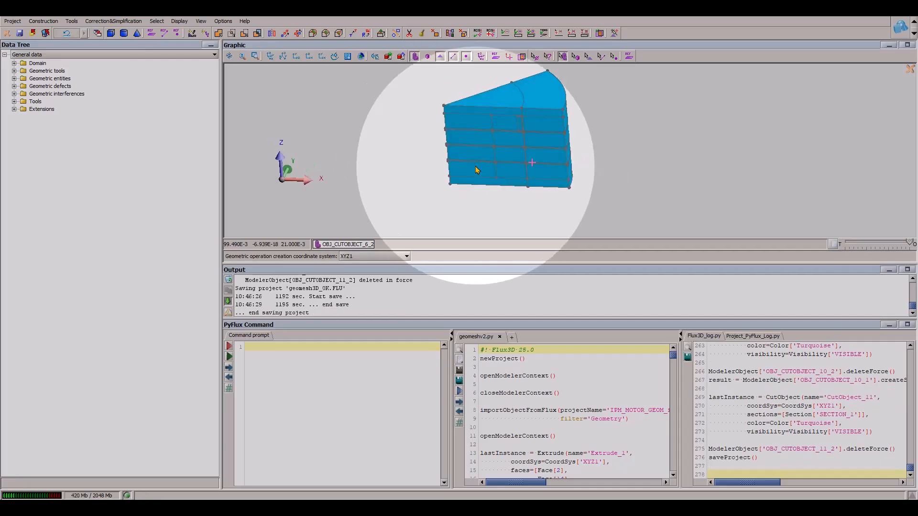
left_click(257, 33)
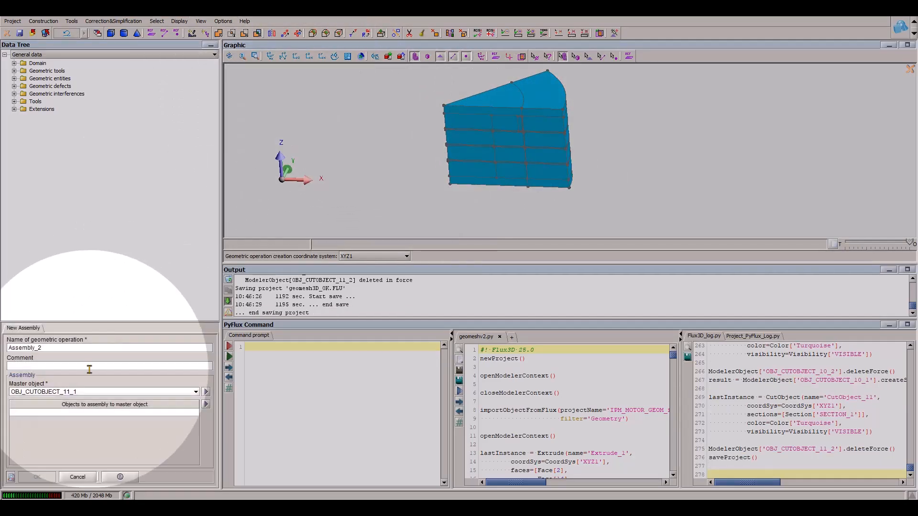
left_click(96, 392)
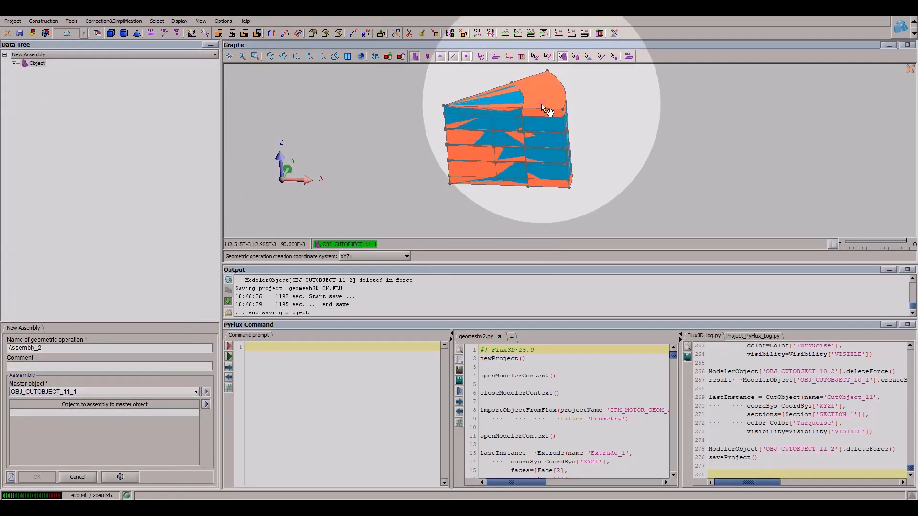
left_click(556, 103)
left_click(180, 389)
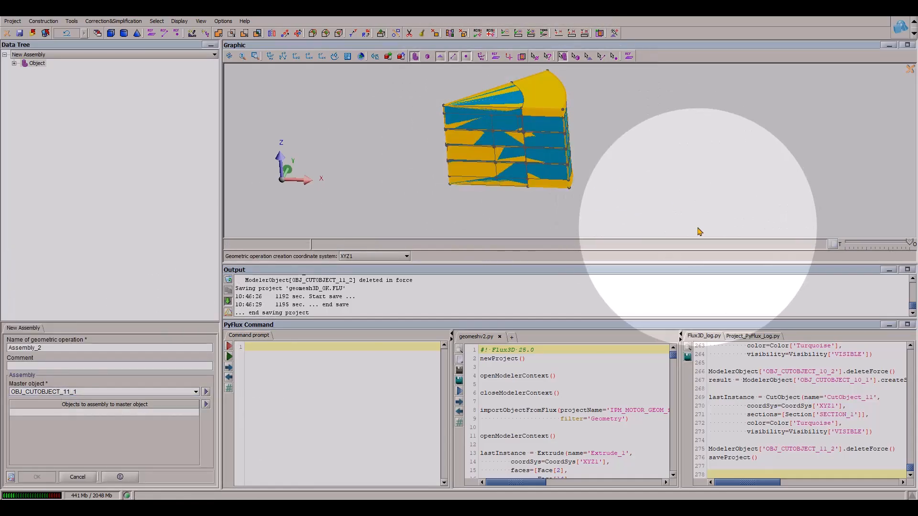
left_click(206, 404)
left_click(224, 409)
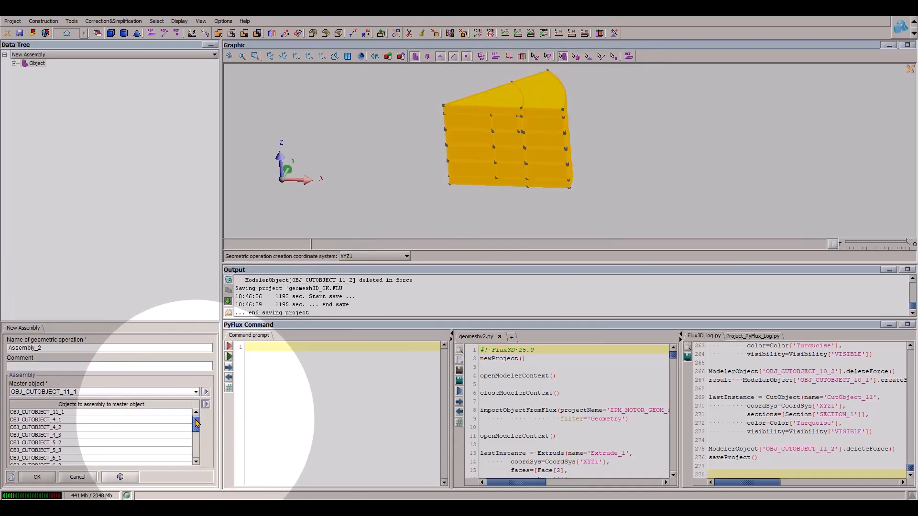
left_click(75, 393)
left_click(57, 267)
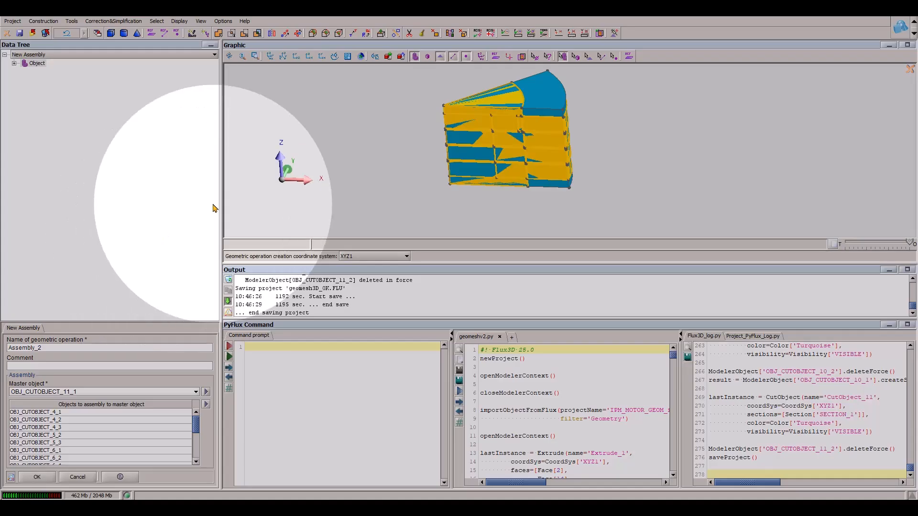
left_click(45, 478)
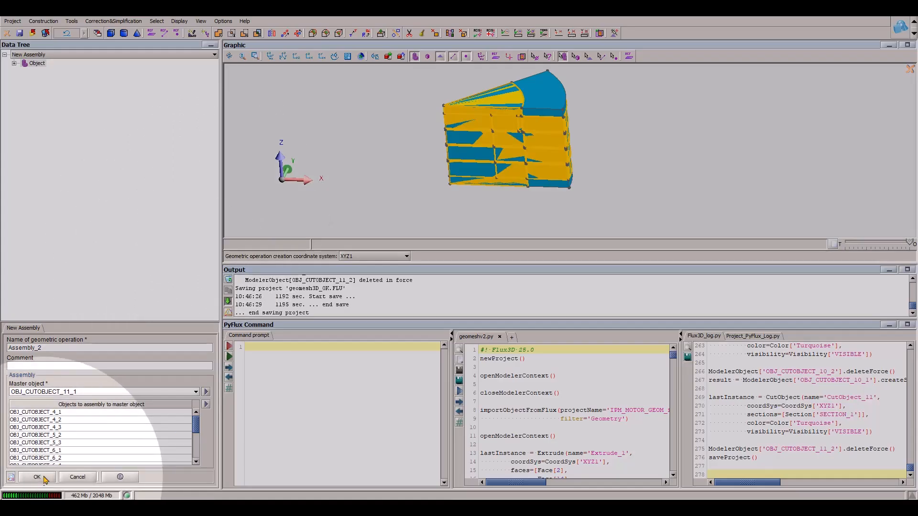
left_click(224, 144)
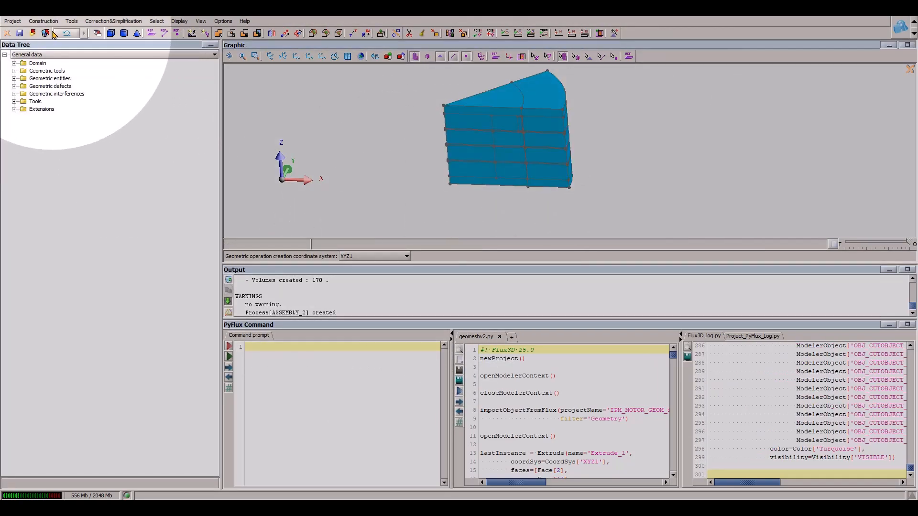
- Close the modeler context and run the geometry check on the assembled motor sector
left_click(6, 34)
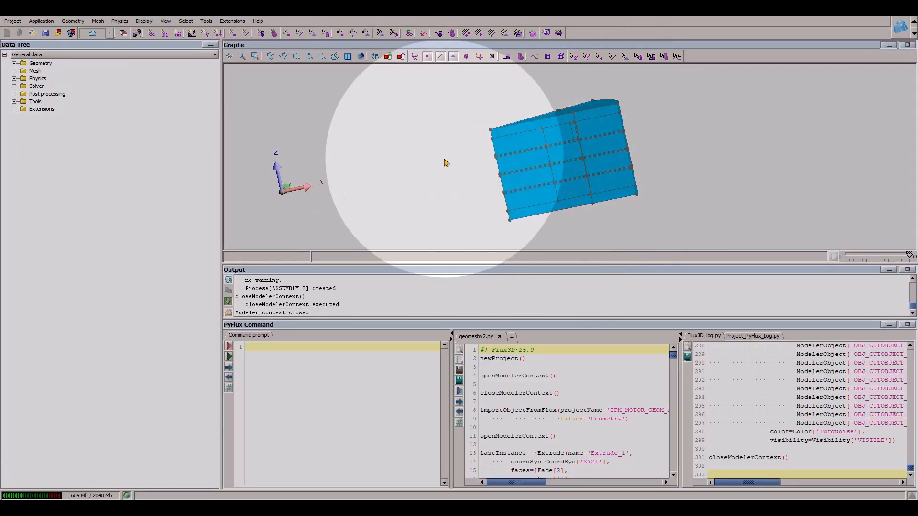
left_click(73, 21)
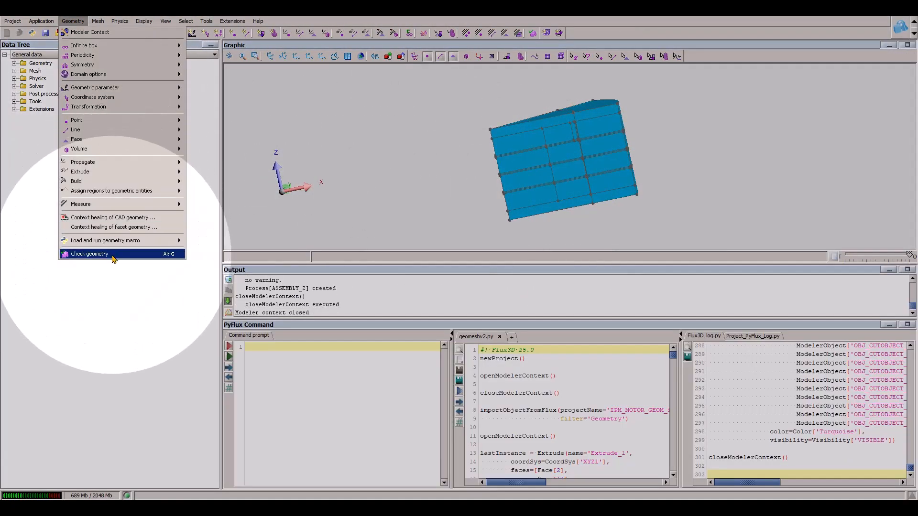
left_click(114, 254)
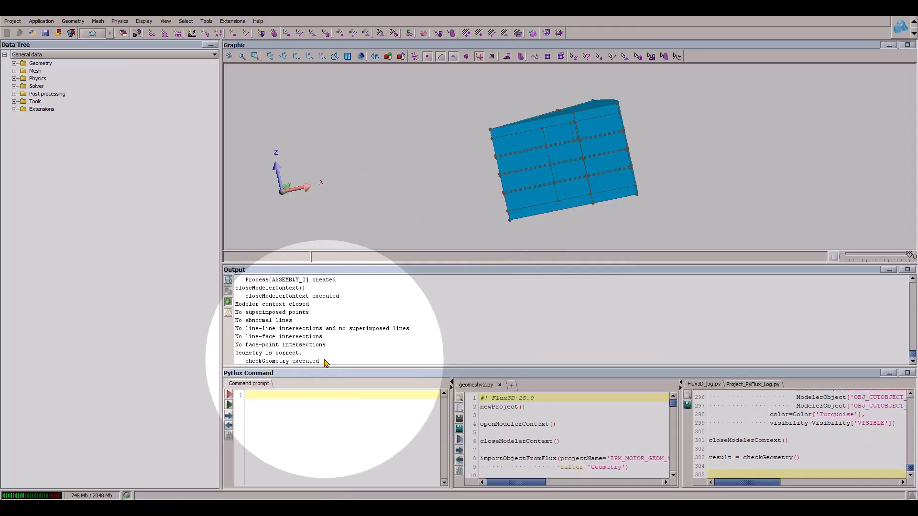
- Save the project and copy its entire PyFlux log into a new Python command file named geometry_ok.py
left_click(46, 34)
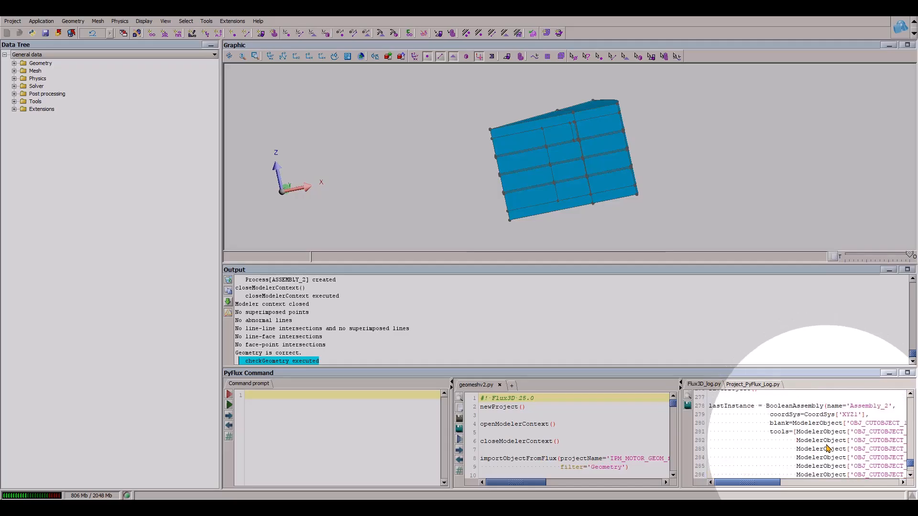
scroll(828, 448, "up", 15)
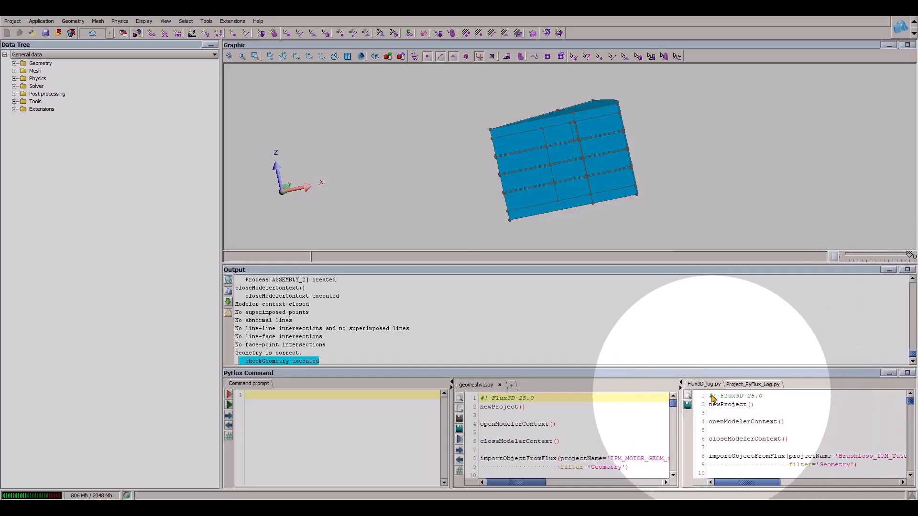
left_click(712, 399)
key("ctrl+a")
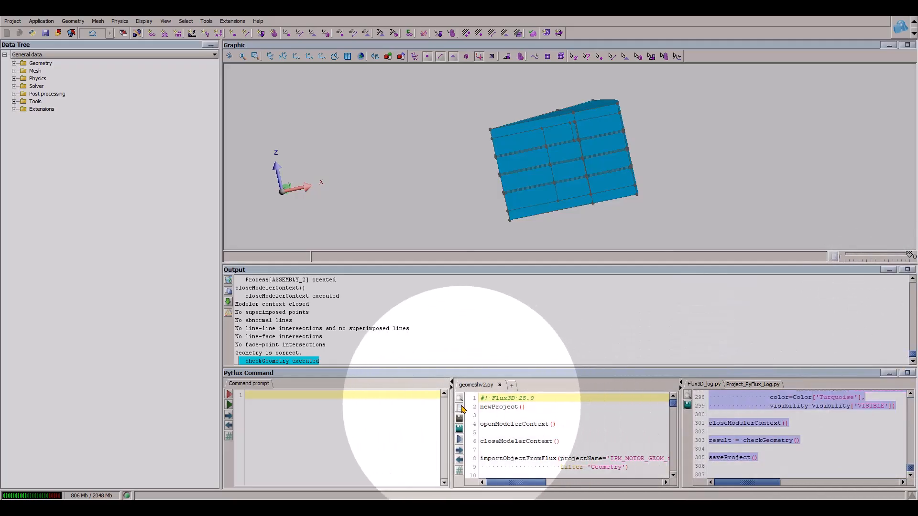
left_click(460, 407)
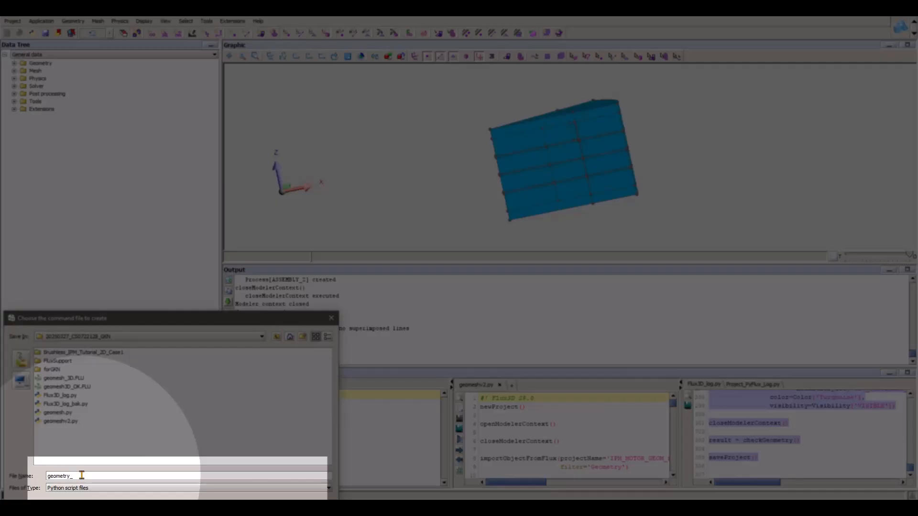
left_click_drag(164, 317, 178, 217)
left_click(302, 407)
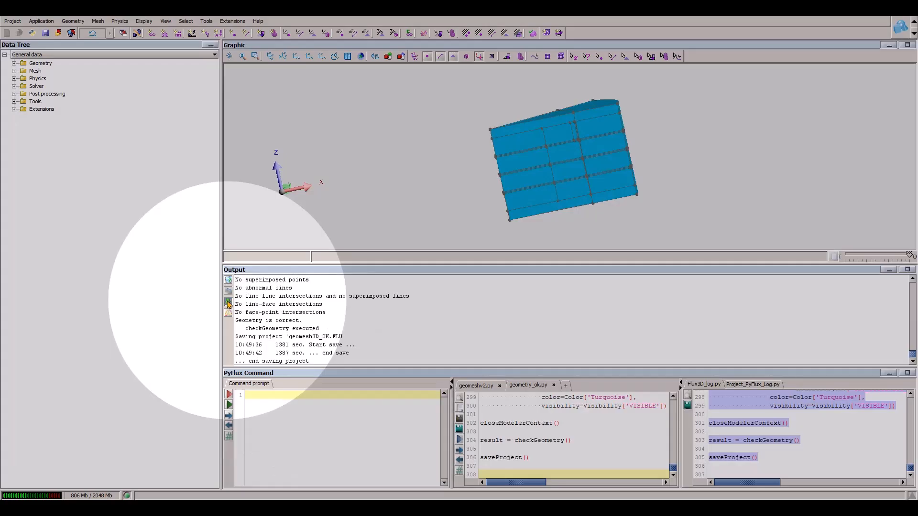
- Compute the lengths of the vertical lines bounding the lowest and second-lowest layers on the motor sector's side face
left_click_drag(564, 195, 486, 145)
scroll(573, 171, "up", 3)
left_click_drag(574, 176, 626, 199)
left_click_drag(627, 199, 661, 205)
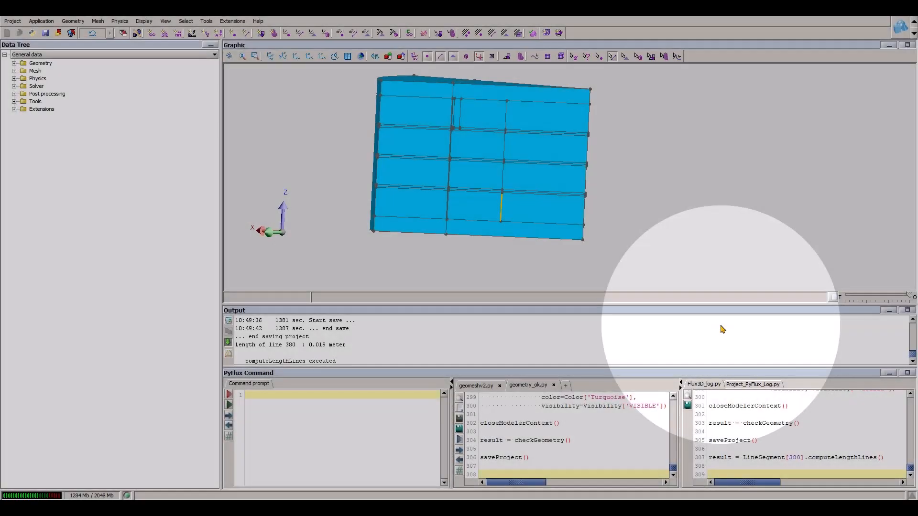
scroll(578, 201, "up", 2)
right_click(493, 209)
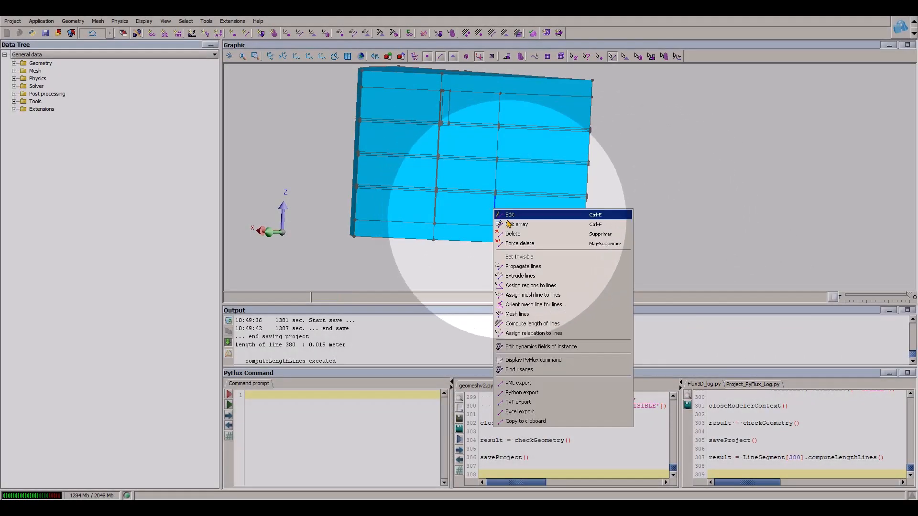
left_click(500, 348)
left_click(497, 177)
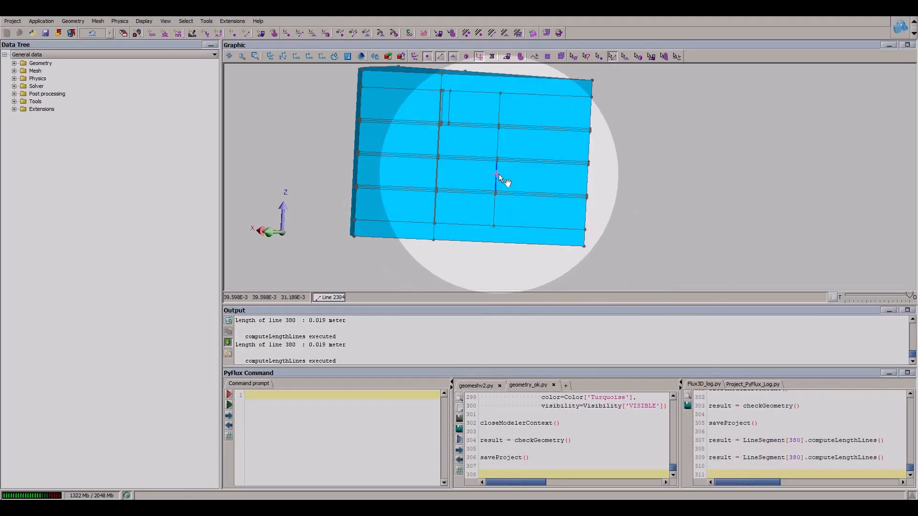
right_click(500, 175)
left_click(552, 289)
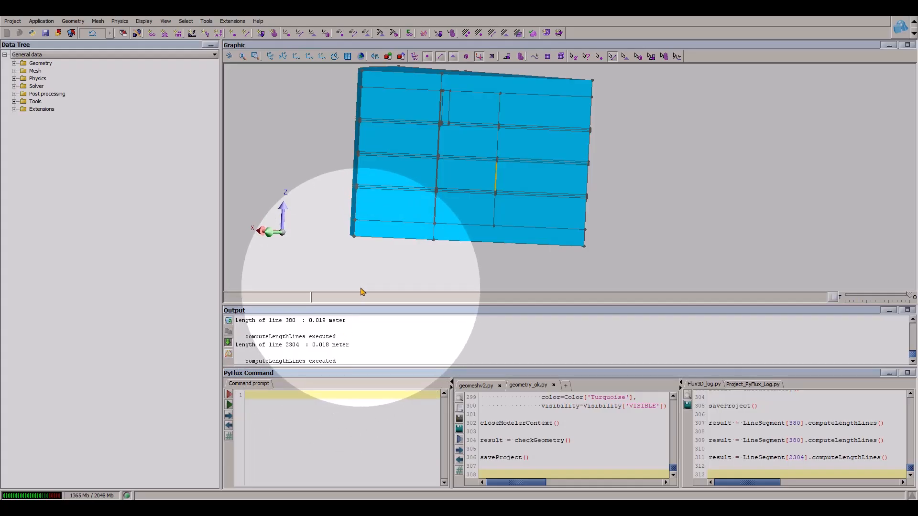
- Create a translation vector transformation named Extrud_pos_19mm in XYZ1 with DX 0, DY 0 and DZ 19
middle_click_drag(361, 291, 491, 205)
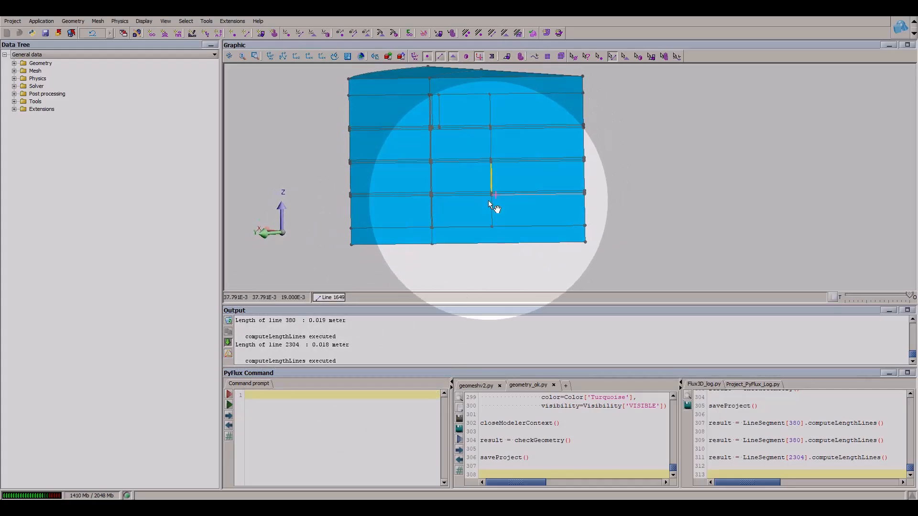
left_click(14, 63)
left_click(23, 79)
left_click(68, 102)
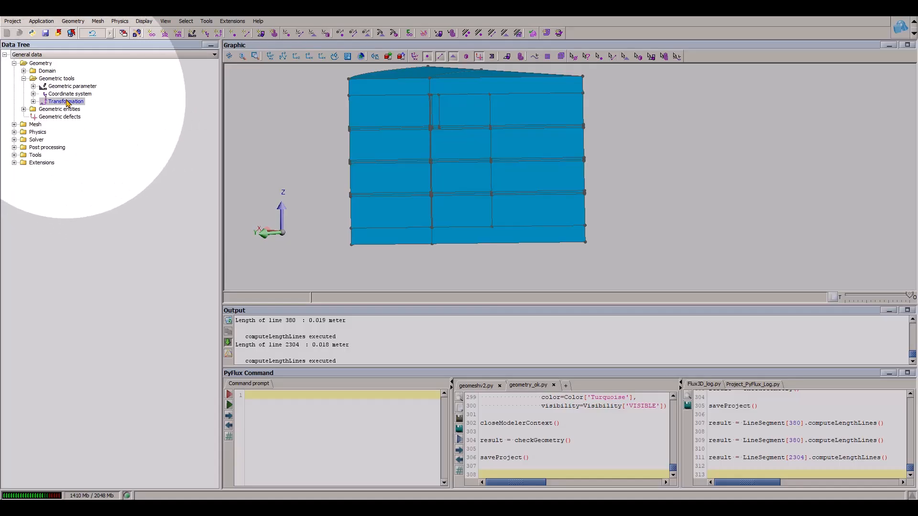
right_click(67, 102)
left_click(77, 108)
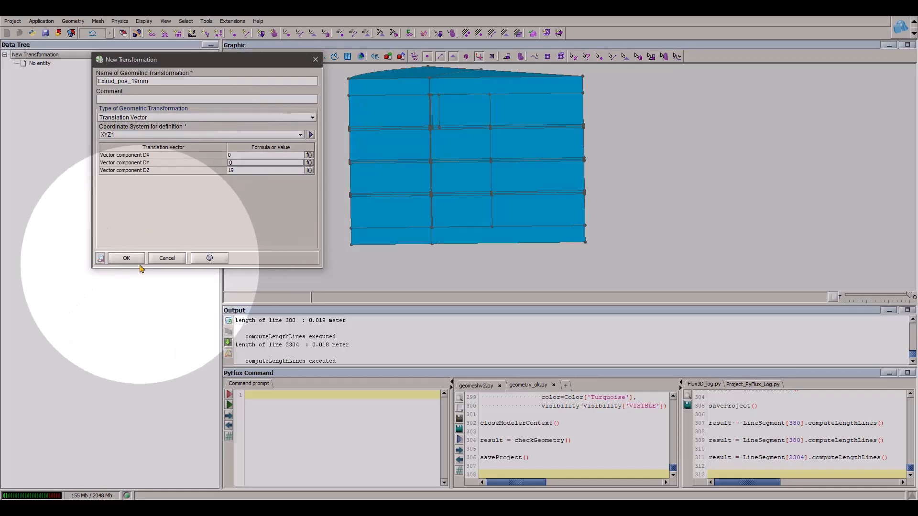
left_click(126, 258)
- Create a second translation vector transformation named EXTRUD_POS_18mm with DX 0, DY 0 and DZ 18
left_click_drag(163, 81, 143, 82)
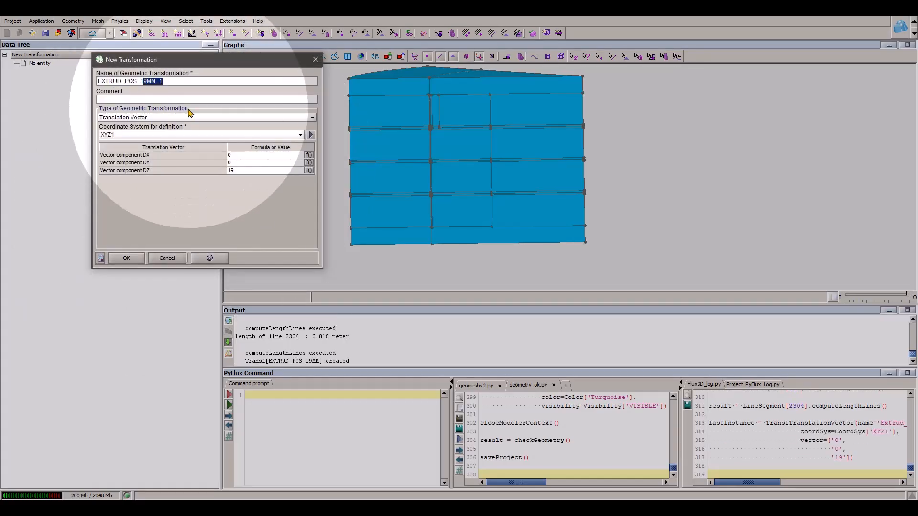
type("8mm")
left_click_drag(241, 171, 202, 170)
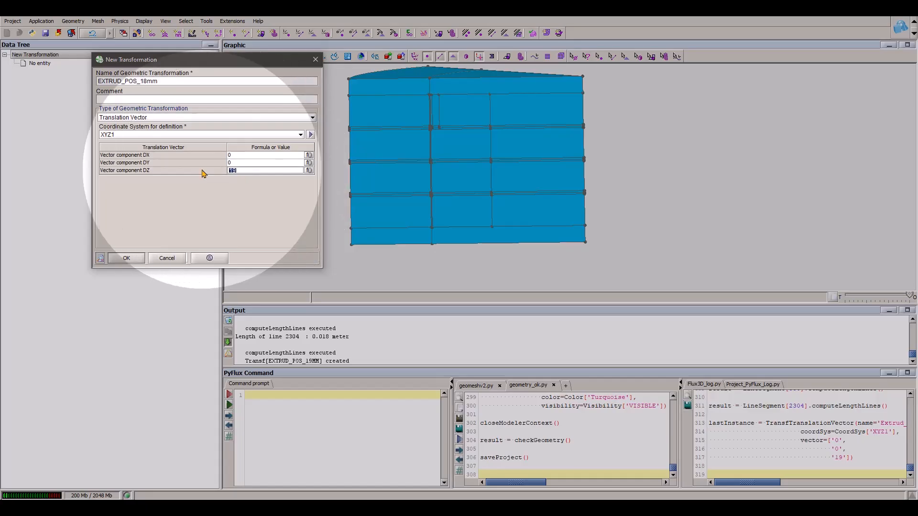
type("18")
left_click(126, 258)
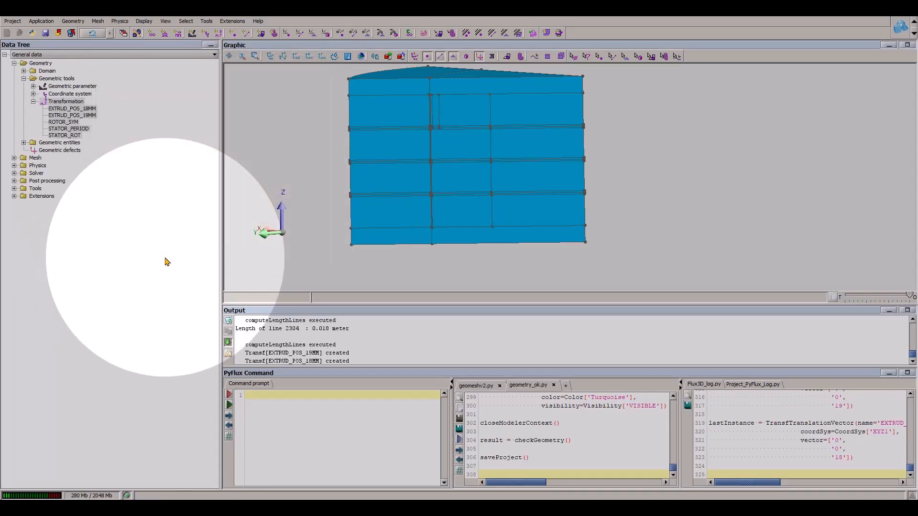
- Create an extrusion mesh generator named extrud_pos_19 based on the EXTRUD_POS_19MM transformation
left_click(36, 159)
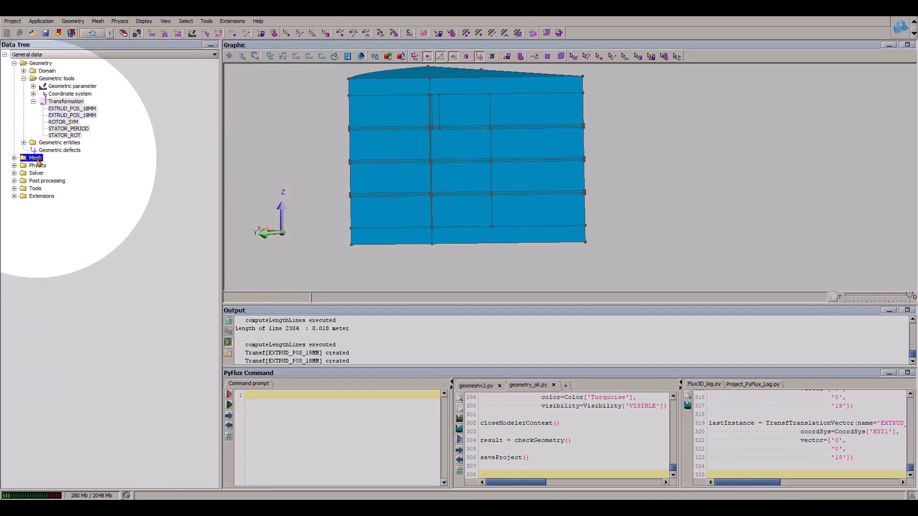
left_click(24, 166)
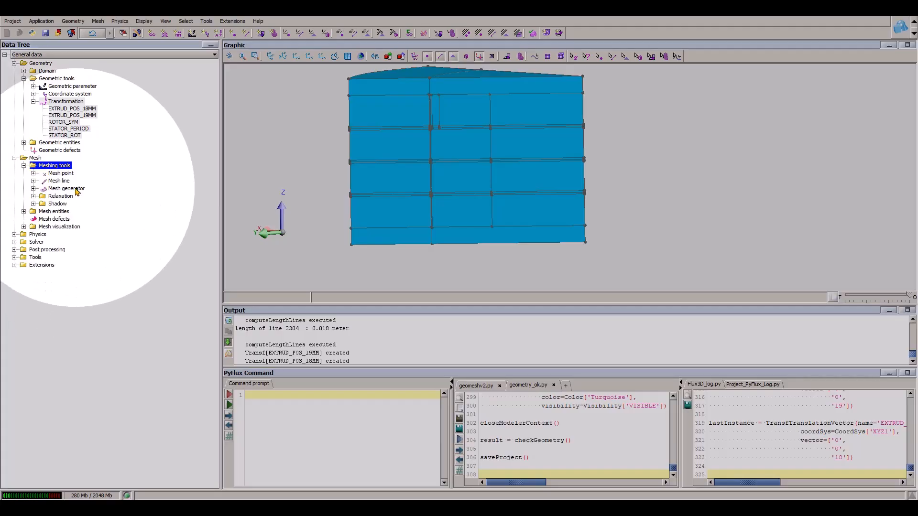
right_click(70, 191)
left_click(93, 195)
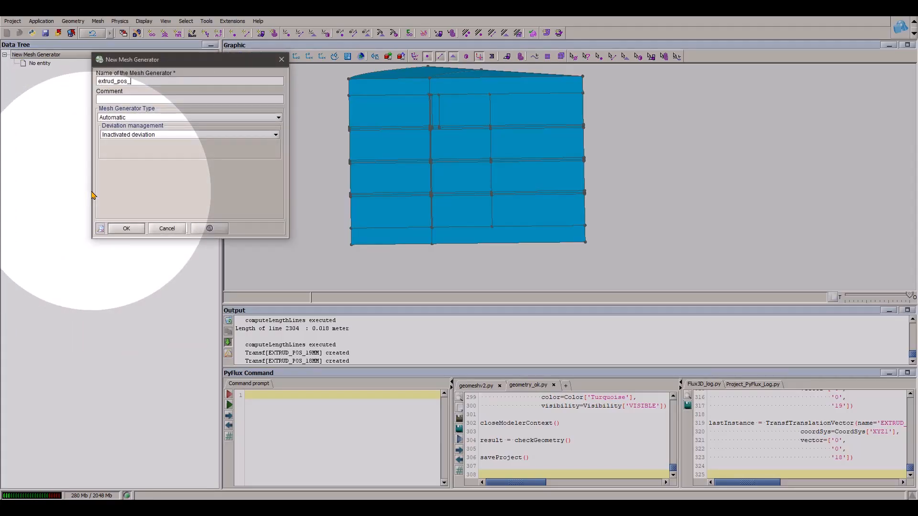
left_click(111, 134)
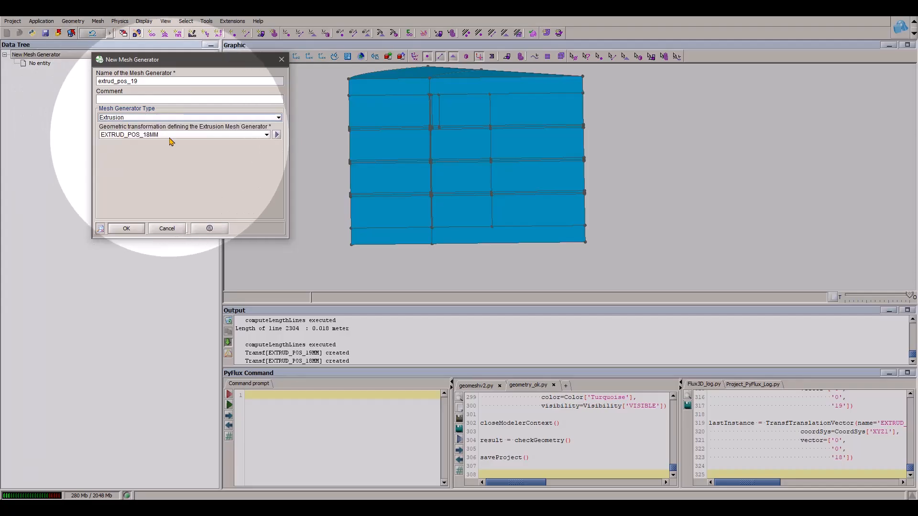
left_click(126, 228)
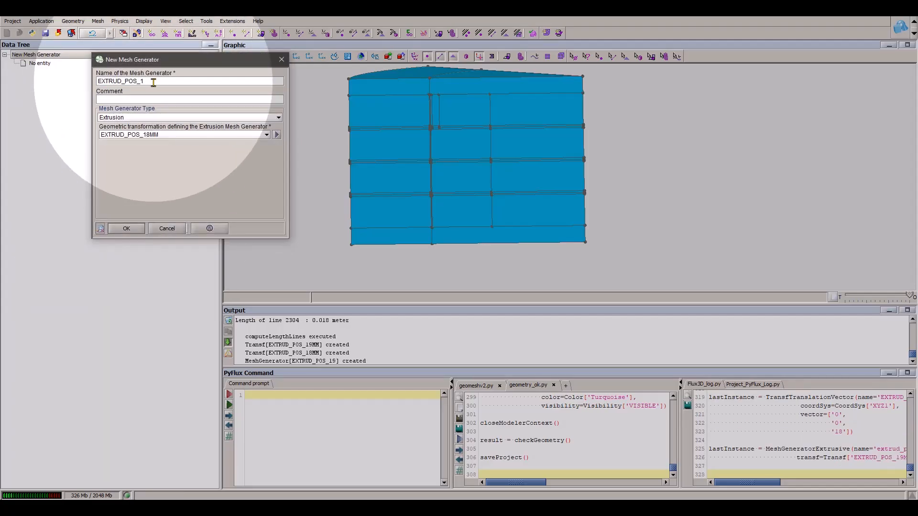
- Create an extrusion mesh generator named EXTRUD_POS_118 based on the EXTRUD_POS_18MM transformation
left_click(157, 136)
left_click(156, 137)
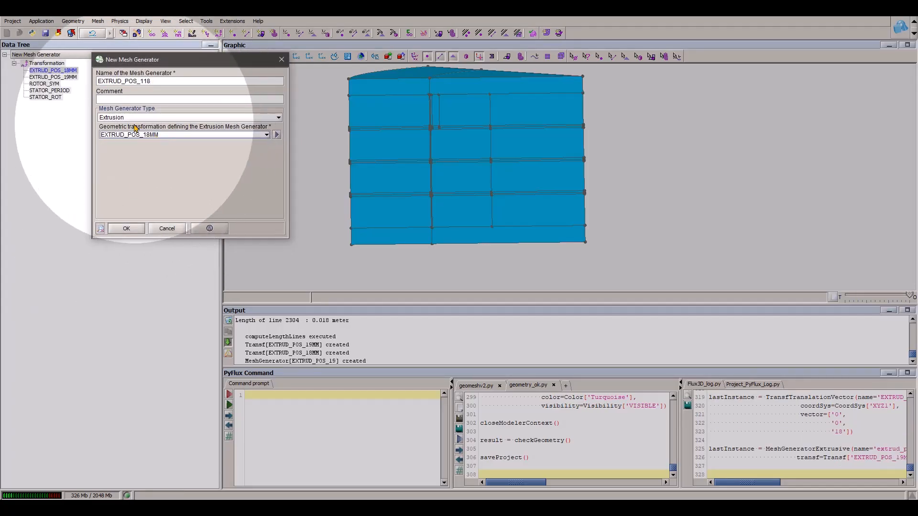
left_click(119, 135)
left_click(126, 228)
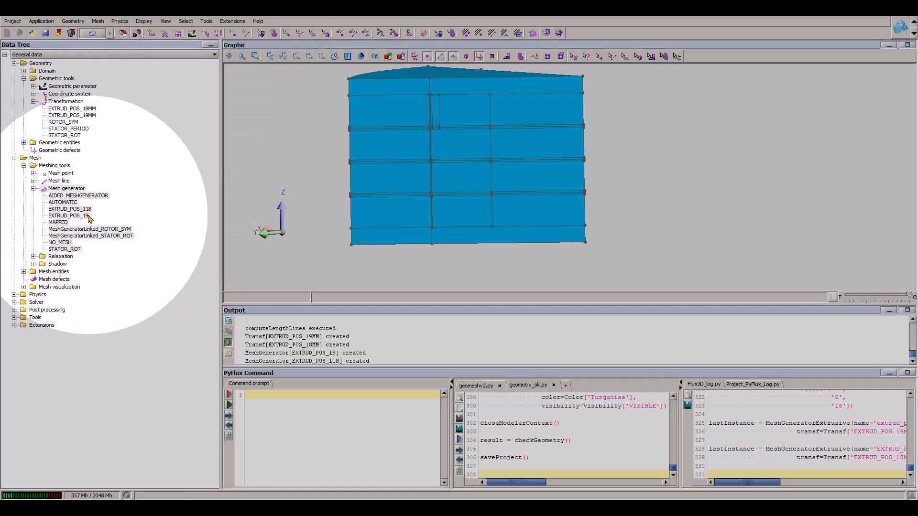
- Review the EXTRUD_POS_19 mesh generator's settings and rename mesh generator EXTRUD_POS_118 to EXTRUD_POS_18
double_click(86, 216)
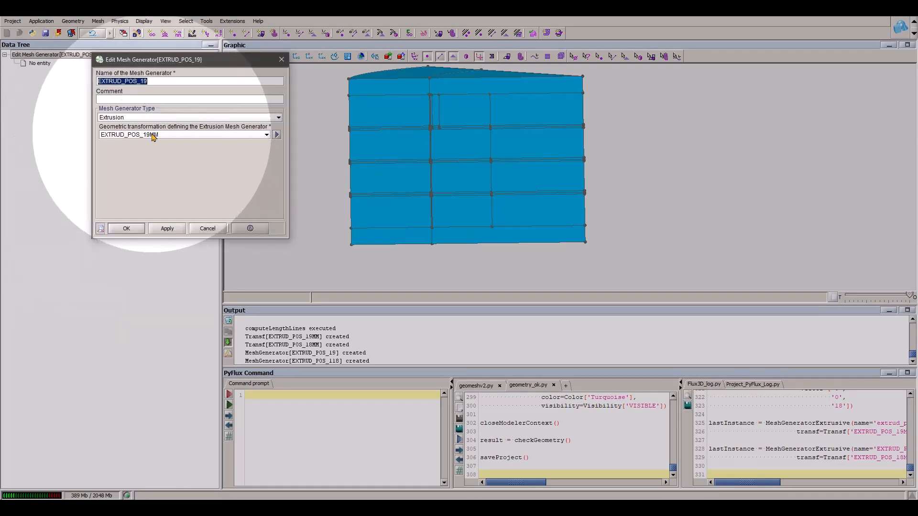
left_click(138, 226)
double_click(84, 208)
left_click(142, 81)
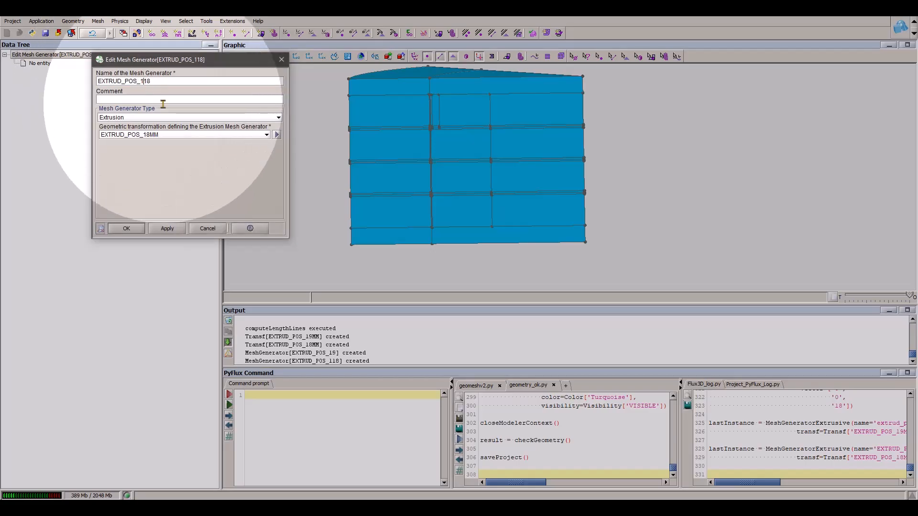
left_click(136, 228)
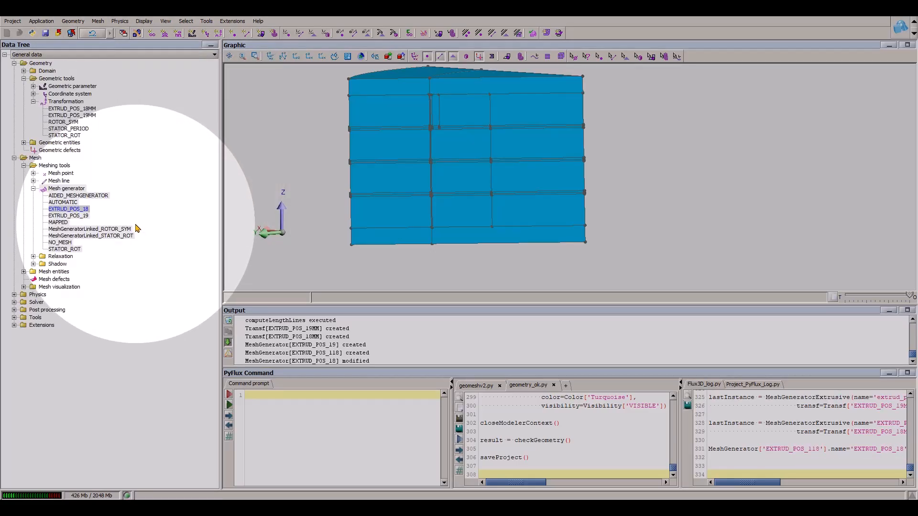
- Hide the four stacked faces in the middle of the sector's side, one in each layer, to expose the interior
middle_click_drag(476, 183, 656, 225)
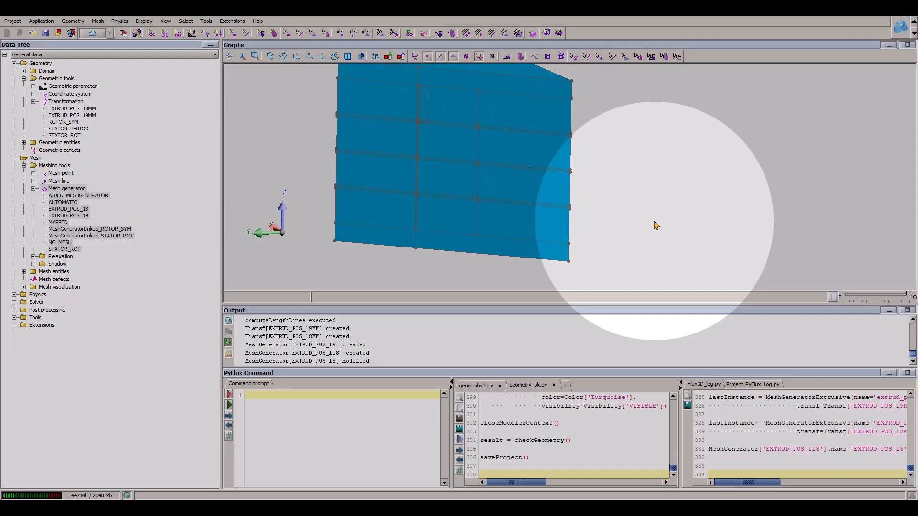
left_click(624, 57)
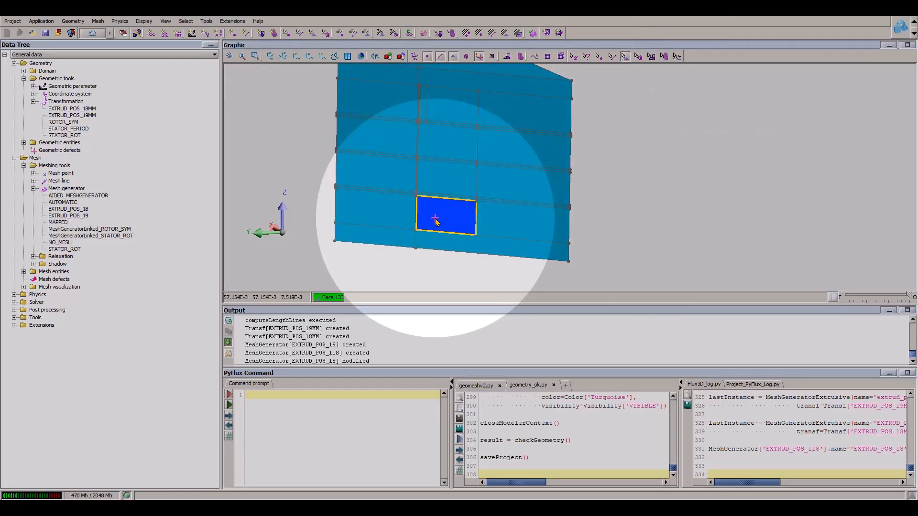
left_click(436, 221)
left_click(446, 179)
left_click(446, 142)
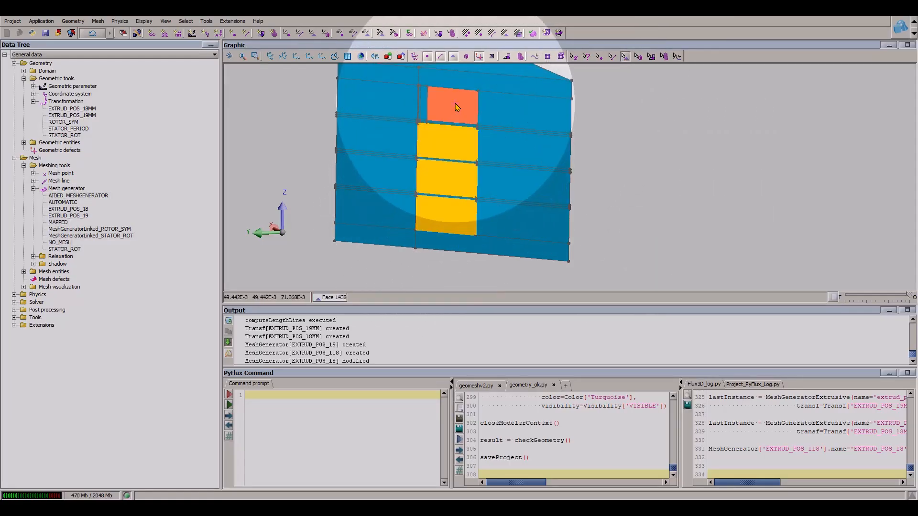
right_click(456, 106)
left_click(478, 170)
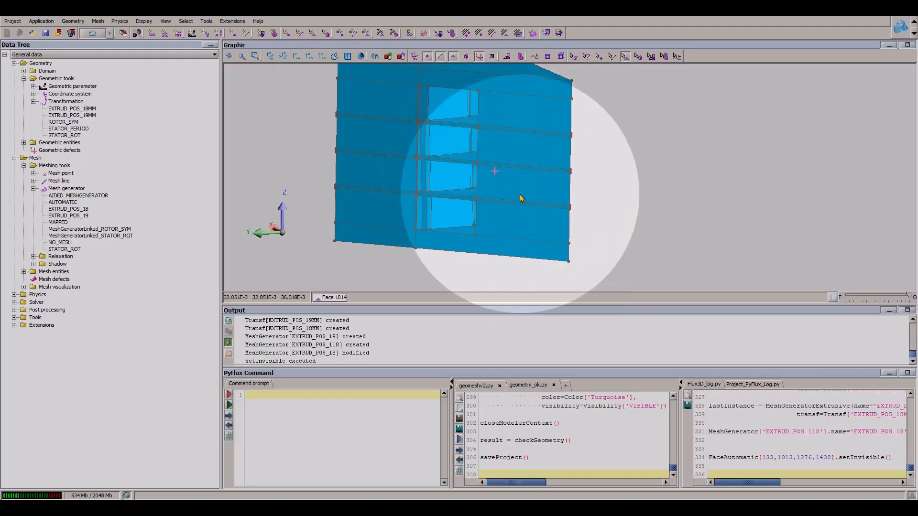
- Start editing volumes and add those touching the bottom surface of the lowest motor layer, selecting its faces by surface
middle_click_drag(617, 239, 622, 48)
right_click(618, 159)
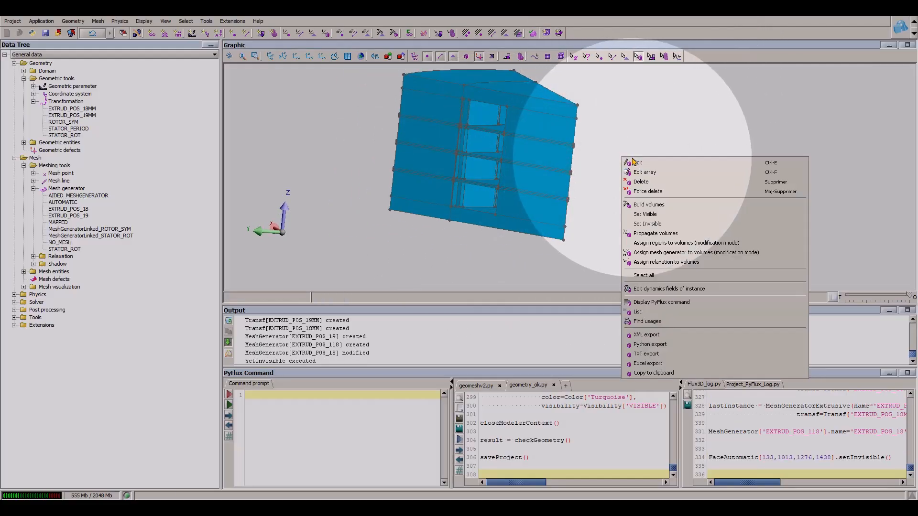
left_click(641, 165)
right_click(236, 68)
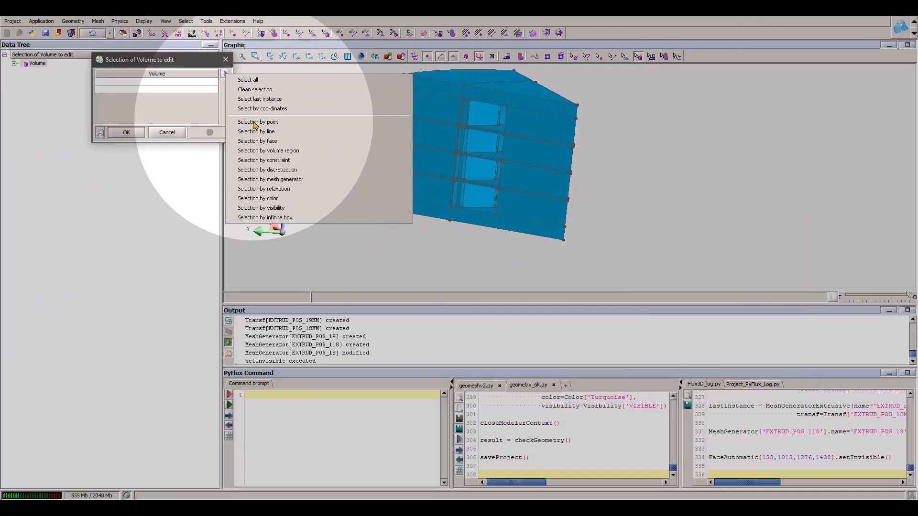
left_click(276, 146)
left_click(293, 74)
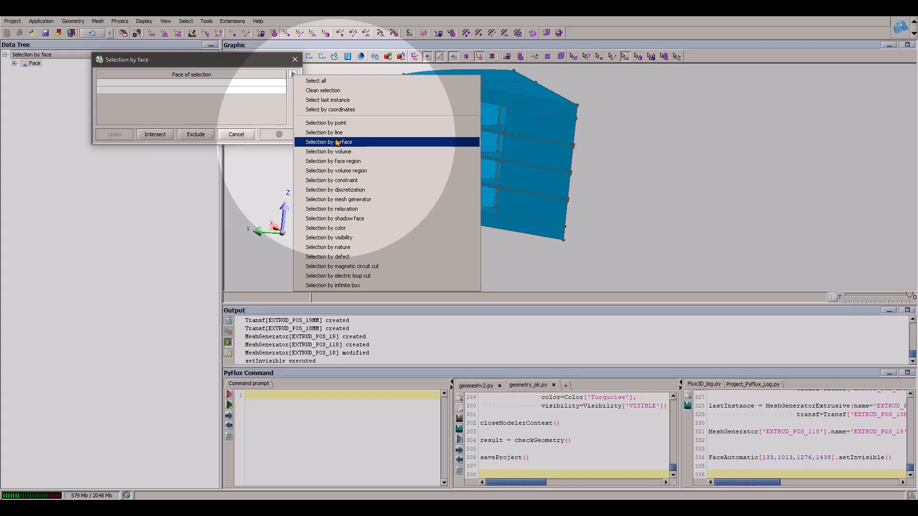
left_click(337, 143)
left_click(481, 211)
left_click(127, 136)
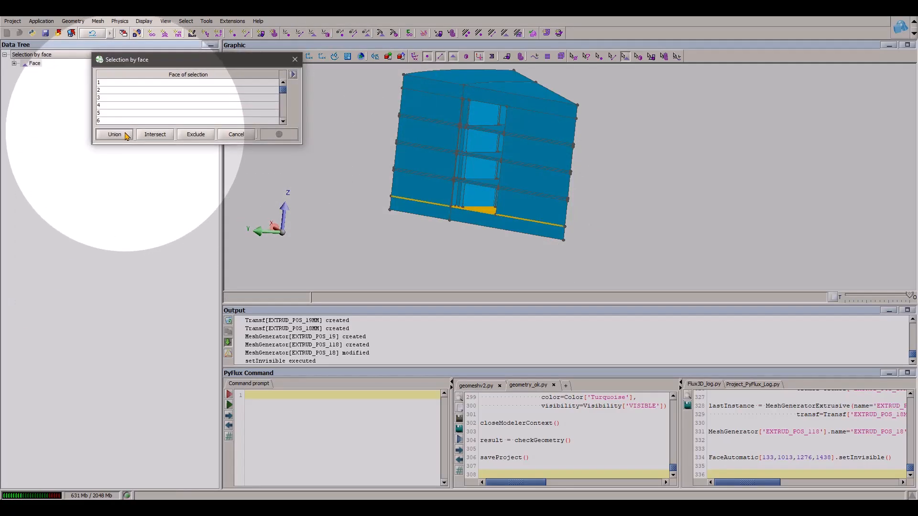
left_click(126, 136)
- Narrow the volume selection to the lowest layer by intersecting it with the volumes touching that layer's upper surface
left_click(225, 75)
left_click(266, 138)
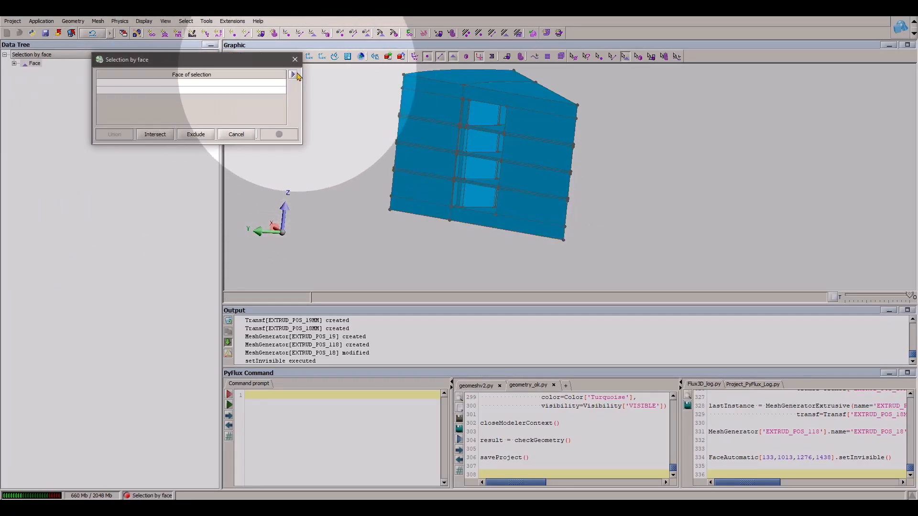
left_click(293, 74)
left_click(337, 141)
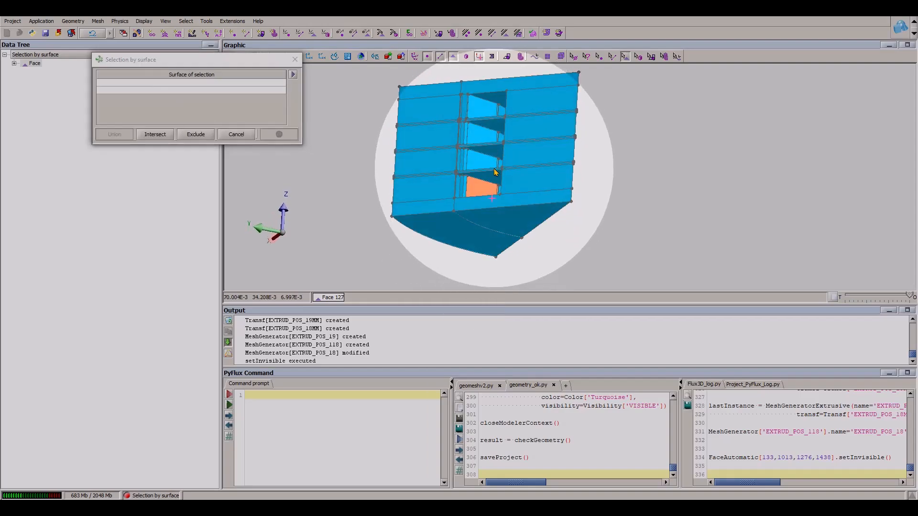
left_click(156, 136)
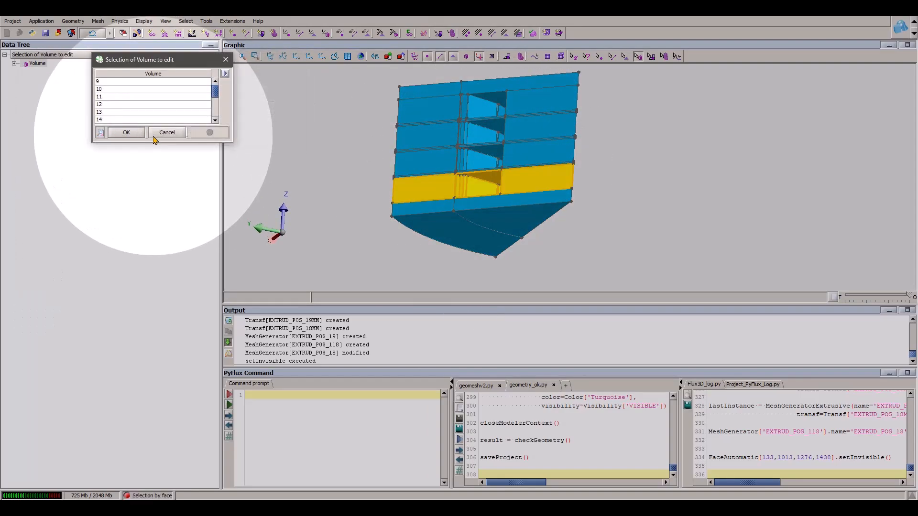
- Assign an extrusion mesh generator to the selected volumes of the lowest layer
left_click(135, 134)
left_click(137, 77)
left_click(123, 94)
left_click(136, 127)
left_click(134, 130)
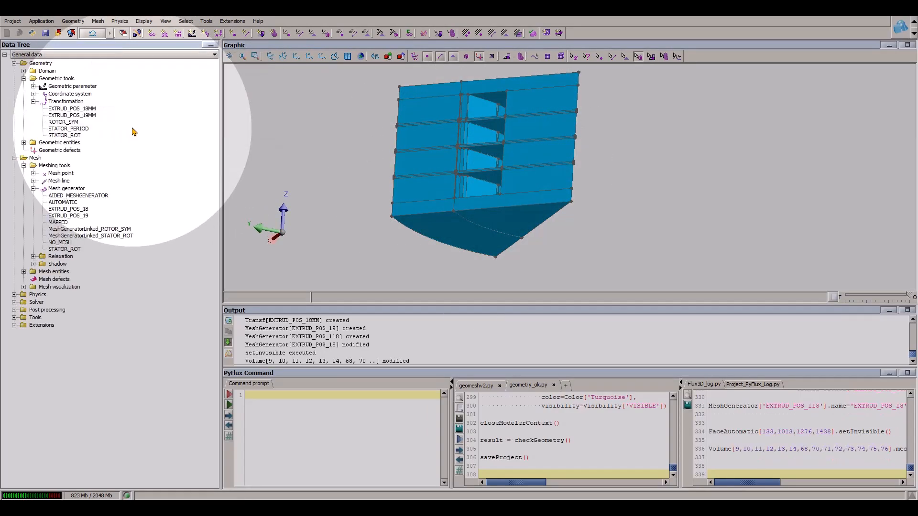
- Start another volume edit and select the volumes touching the upper surface of the second layer from the bottom
mouse_move(502, 188)
left_mouse_down()
mouse_move(524, 216)
mouse_move(512, 199)
left_mouse_up()
scroll(526, 222, "up", 5)
scroll(497, 230, "down", 3)
right_click(264, 119)
left_click(278, 125)
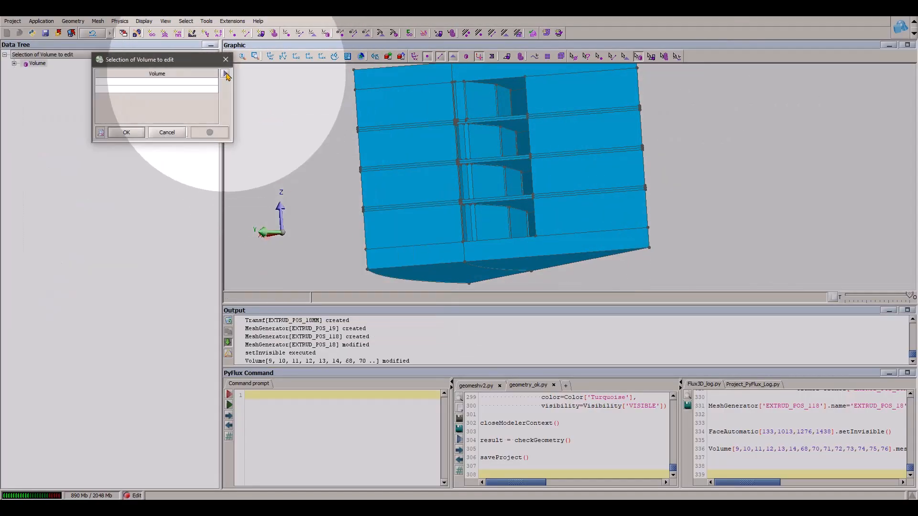
left_click(290, 76)
left_click(336, 140)
left_click(498, 165)
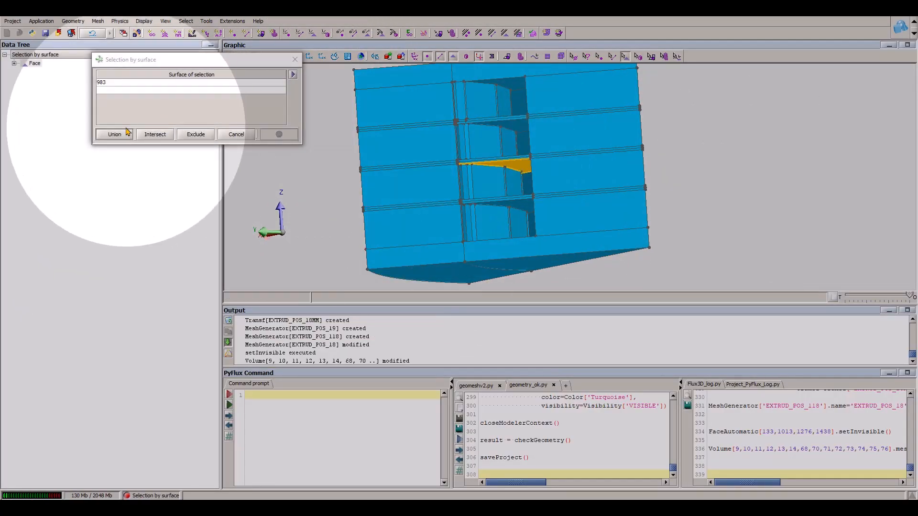
- Narrow the volume selection to the second layer from the bottom by intersecting it with the volumes touching that layer's lower surface
left_click(225, 74)
left_click(264, 140)
left_click(292, 75)
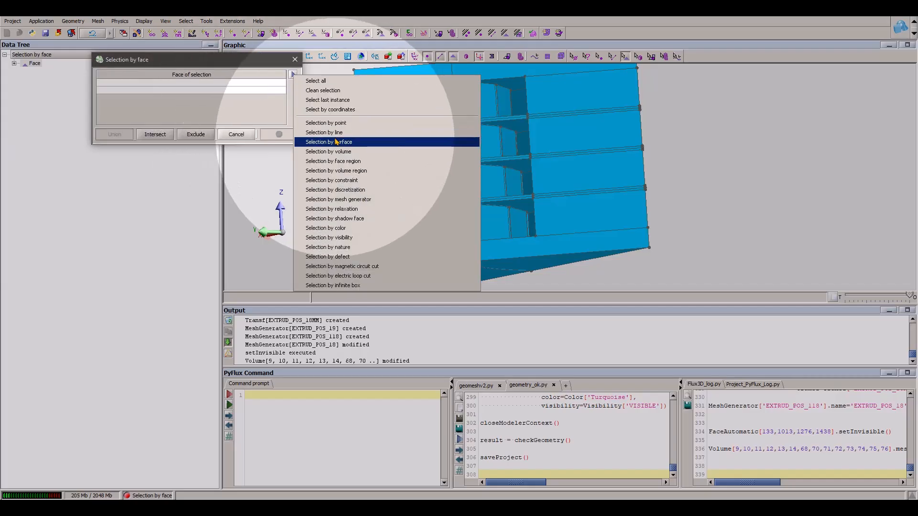
left_click(336, 141)
left_click_drag(510, 168, 508, 207)
left_click(508, 206)
left_click(115, 135)
left_click(125, 134)
- Assign an extrusion mesh generator to the selected volumes of the second layer
left_click(134, 76)
left_click(121, 93)
left_click(50, 84)
left_click(130, 130)
- Start another volume edit and select the volumes touching the lower surface of the third layer from the bottom
scroll(508, 207, "up", 2)
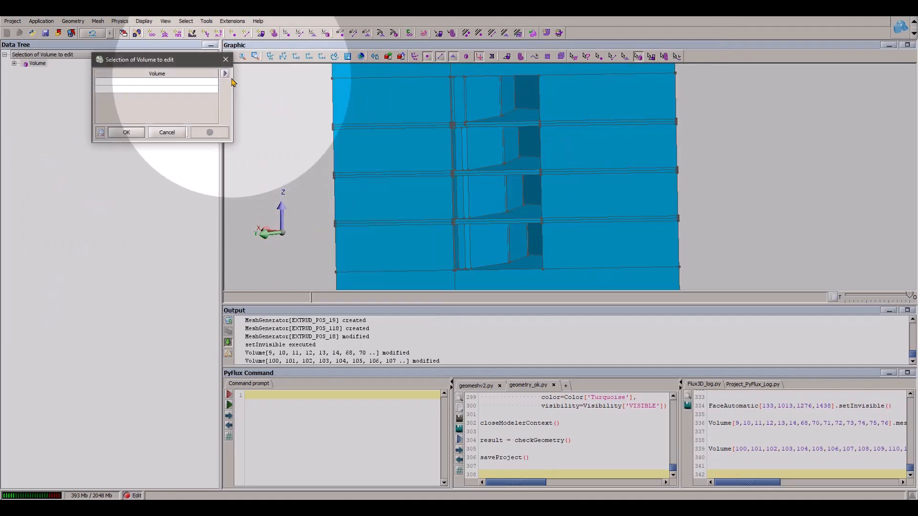
left_click(225, 74)
left_click(264, 140)
left_click(527, 164)
left_click(291, 75)
left_click(336, 140)
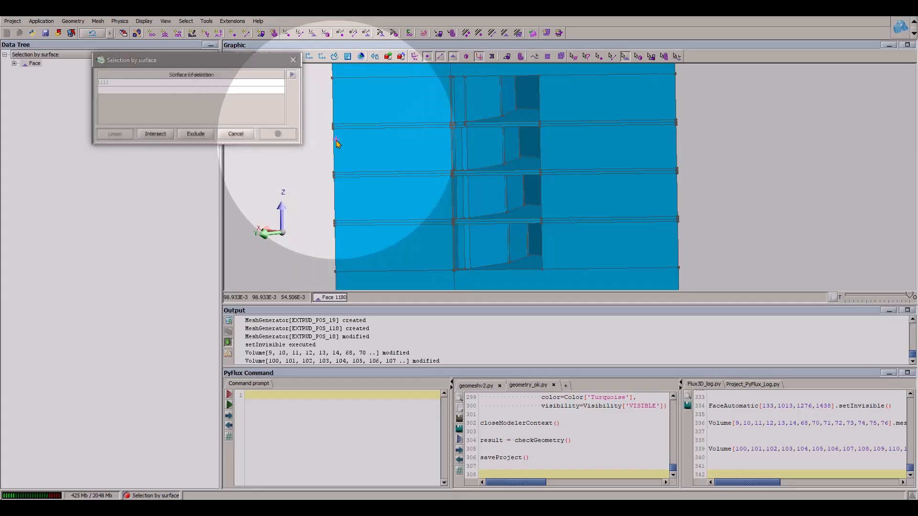
left_click(522, 167)
left_click(114, 134)
- Select the volumes touching the upper surface of the third layer from the bottom, picking its faces by surface
left_click_drag(492, 171, 482, 136)
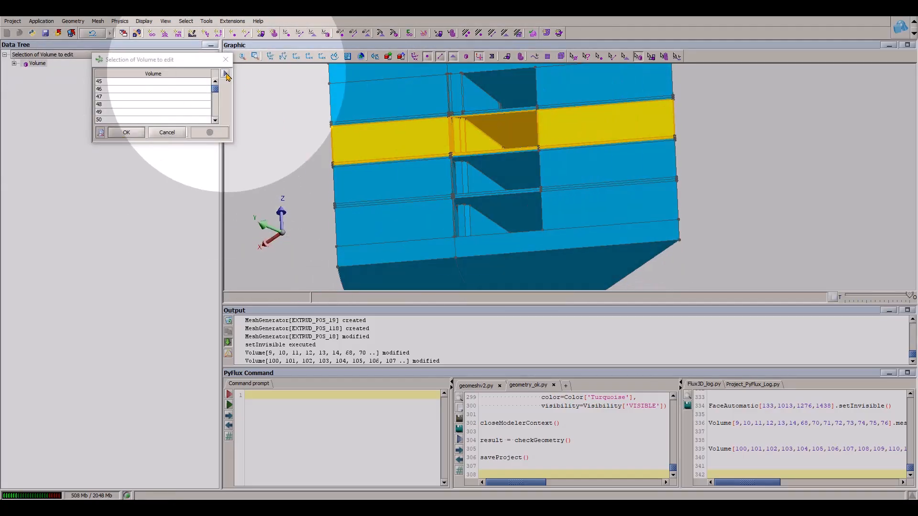
left_click(225, 74)
left_click(271, 114)
left_click(236, 134)
left_click(226, 74)
left_click(267, 141)
left_click(292, 74)
left_click(335, 142)
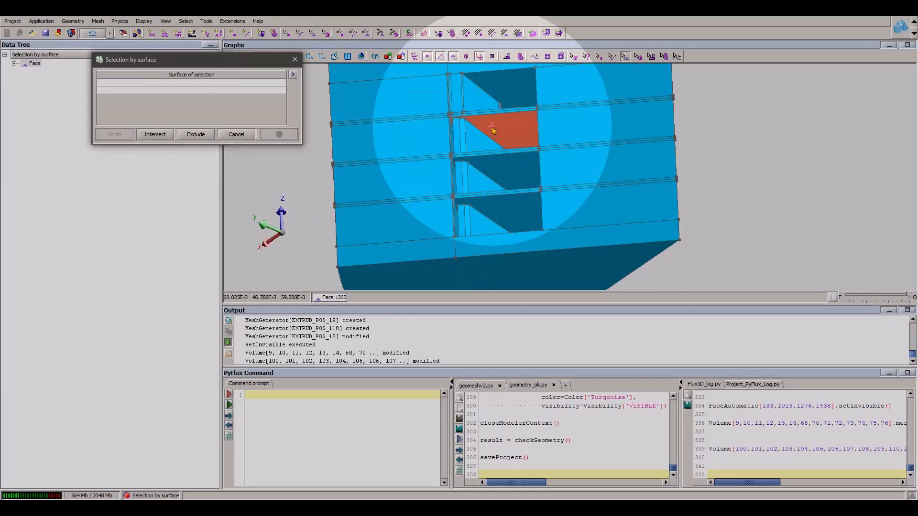
left_click(492, 128)
left_click(119, 133)
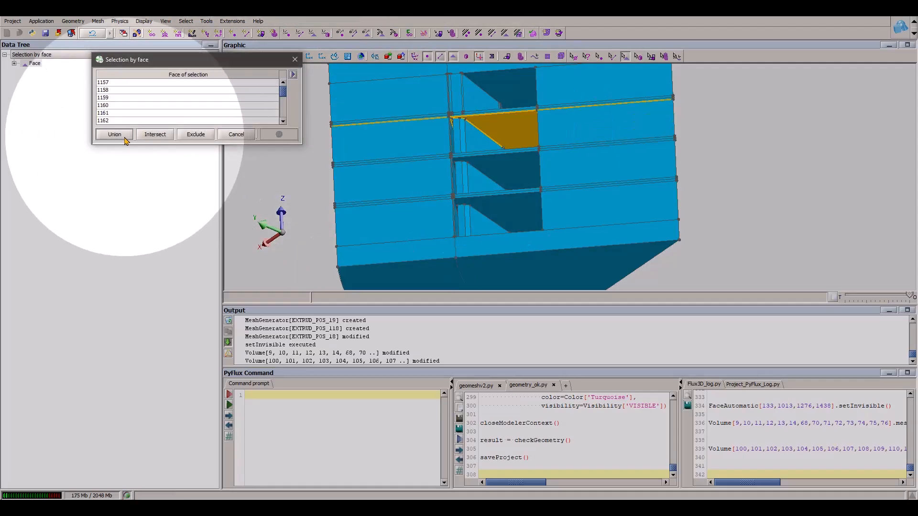
left_click(114, 134)
- Narrow the volume selection to the third layer by intersecting it with the volumes touching that layer's lower surface
scroll(510, 185, "up", 3)
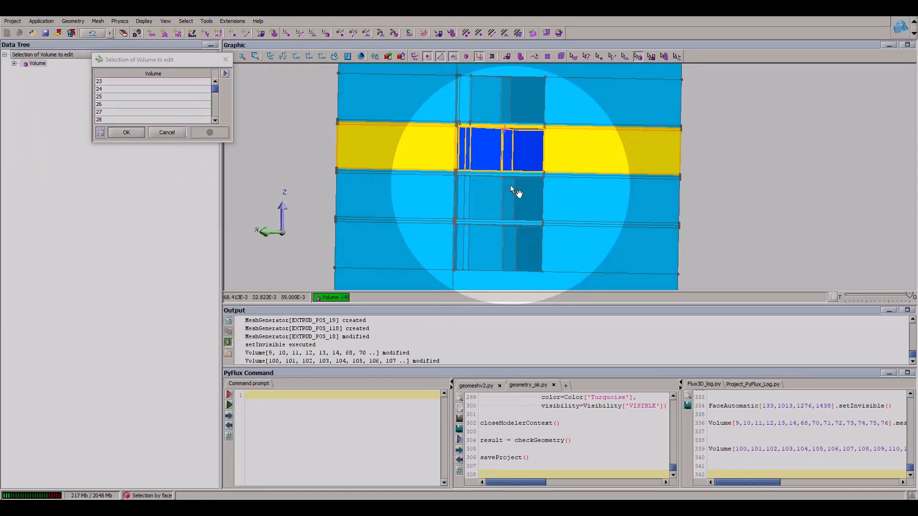
left_click(225, 74)
left_click(268, 141)
left_click(293, 75)
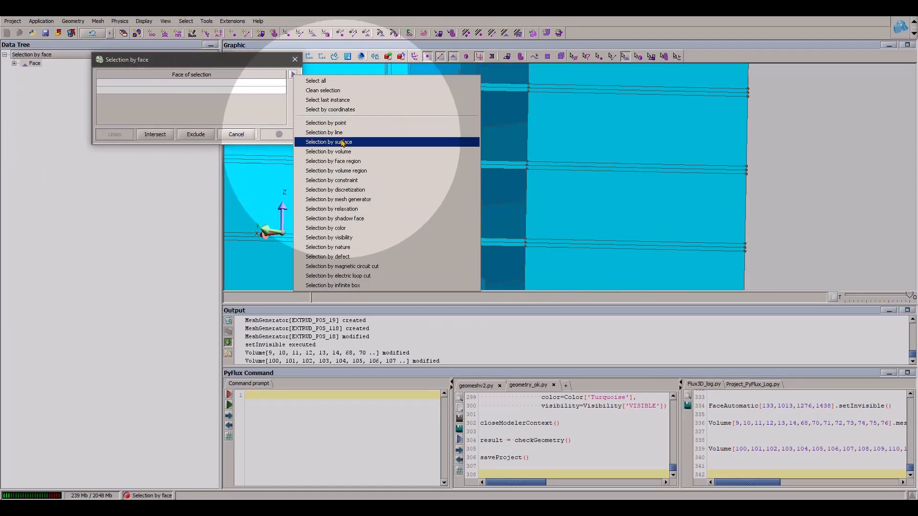
left_click(340, 142)
left_click_drag(488, 177, 487, 219)
left_click(490, 177)
left_click(122, 133)
- Assign an extrusion mesh generator to the selected volumes of the third layer
scroll(487, 231, "down", 3)
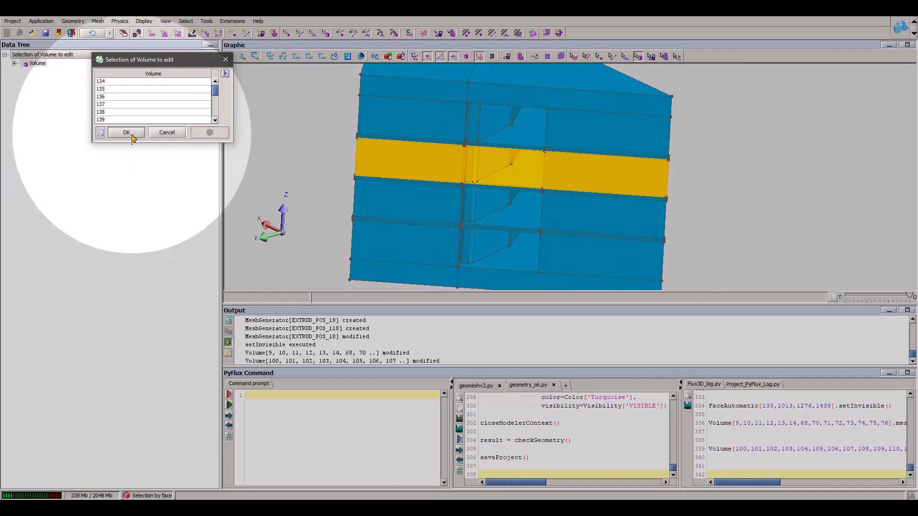
left_click(127, 132)
left_click(132, 130)
- Start editing volumes again and select those touching the lower surface of the uppermost motor layer
left_click_drag(539, 184, 508, 189)
scroll(507, 189, "up", 3)
right_click_drag(230, 173, 324, 190)
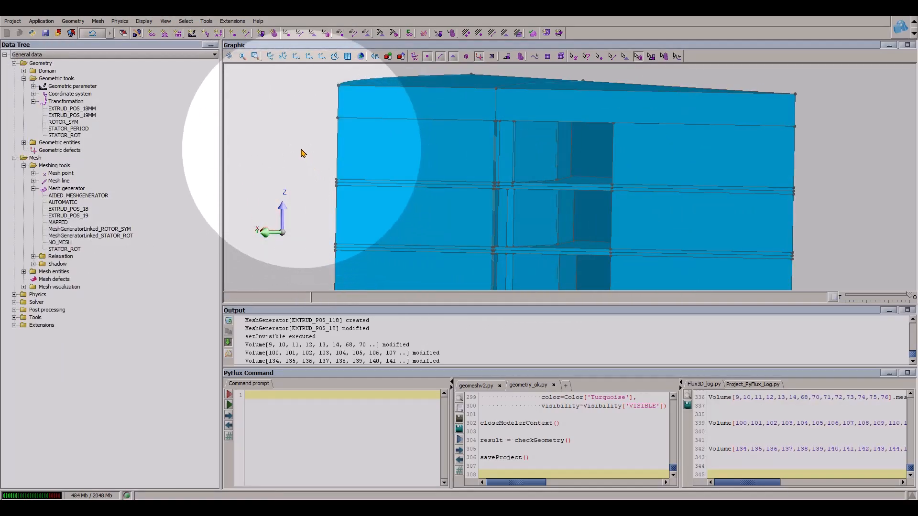
right_click(279, 94)
left_click(295, 101)
left_click(223, 75)
left_click(270, 140)
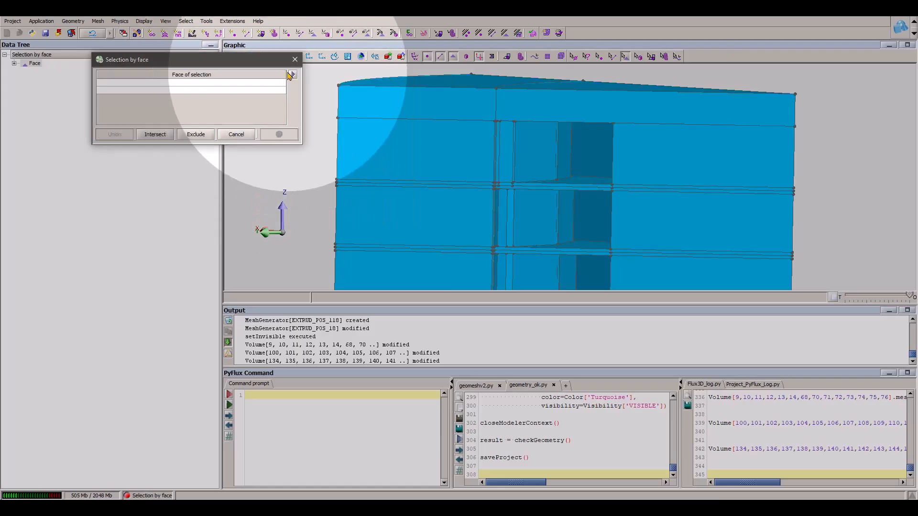
left_click(292, 74)
left_click(345, 142)
left_click(573, 183)
left_click(117, 134)
- Narrow the volume selection to the uppermost motor layer by intersecting it with the volumes touching that layer's upper surface
left_click_drag(510, 204, 509, 164)
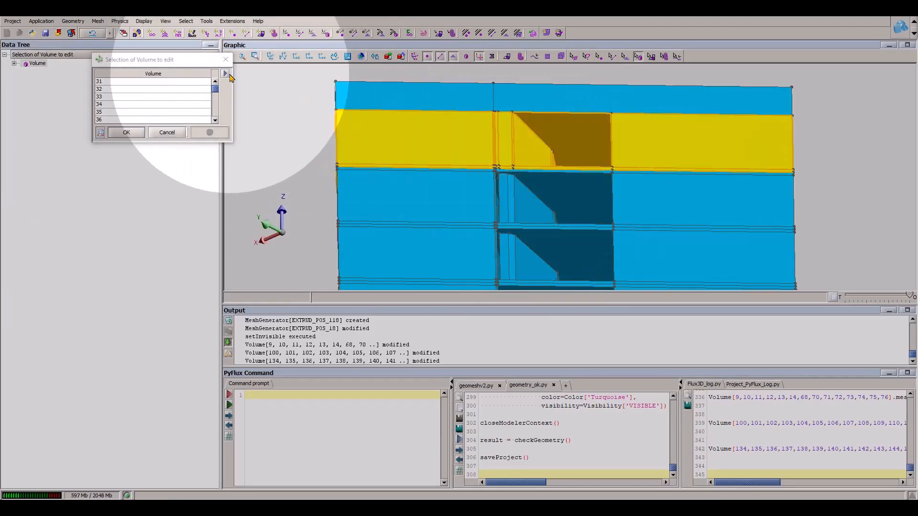
left_click(226, 75)
left_click(292, 137)
left_click(291, 75)
left_click(361, 171)
left_click(549, 131)
left_click(159, 135)
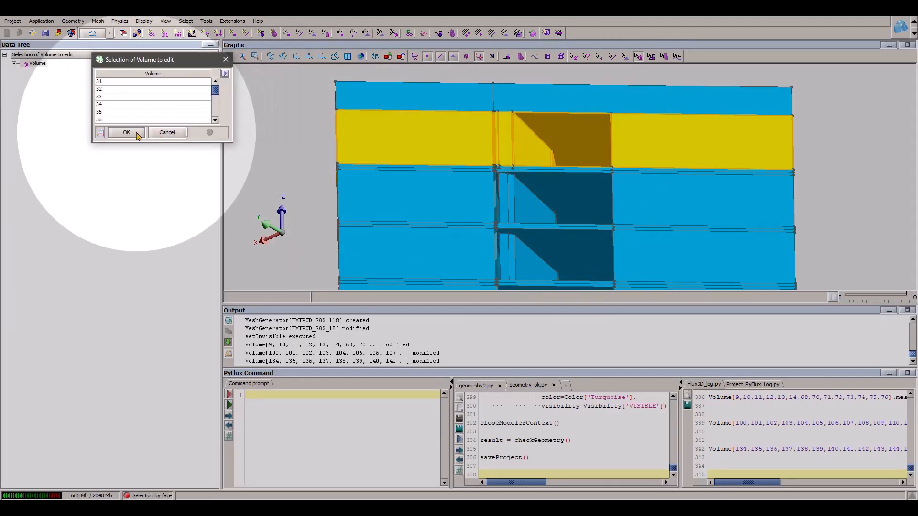
- Assign an extrusion mesh generator to the selected volumes of the uppermost motor layer
left_click(136, 133)
left_click(136, 78)
left_click(147, 92)
left_click(145, 113)
left_click(133, 130)
- Create an arithmetic mesh line named A3 with 3 segments
scroll(494, 194, "down", 5)
left_click_drag(493, 195, 524, 221)
left_click(34, 181)
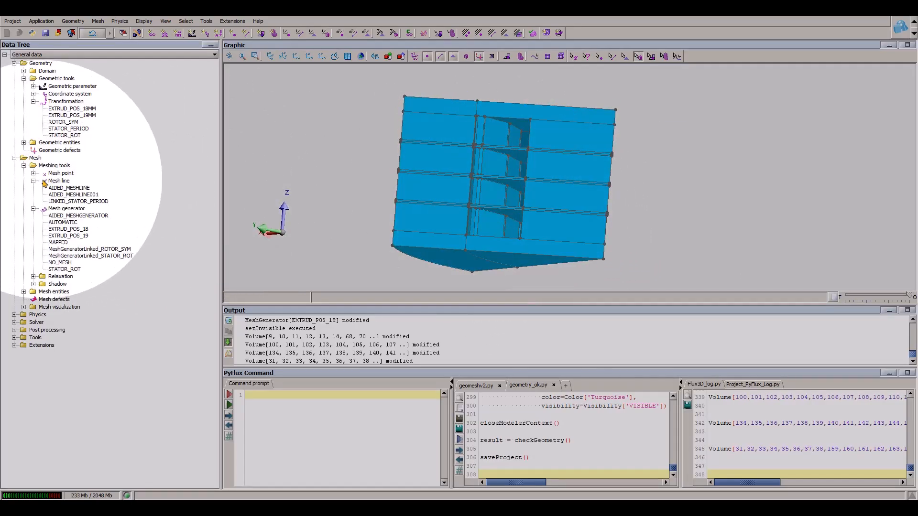
right_click(45, 183)
left_click(87, 188)
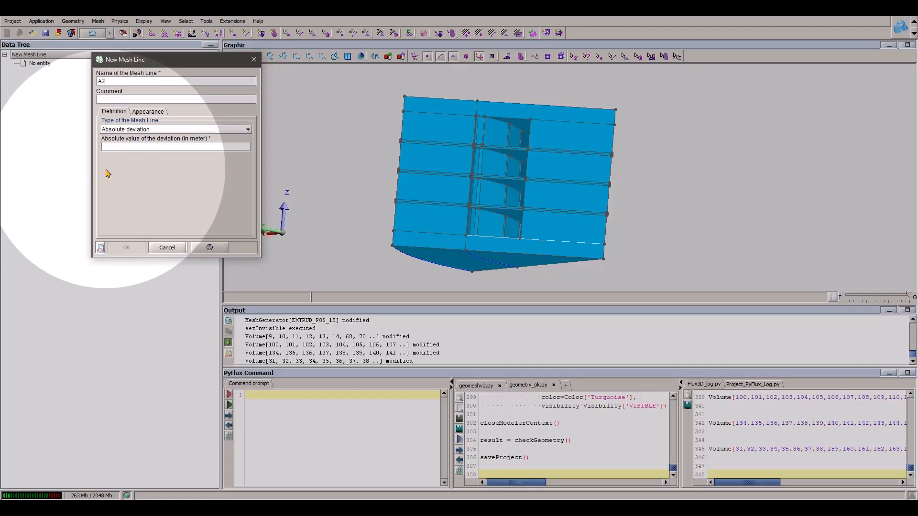
type("A2")
left_click(124, 129)
left_click(128, 144)
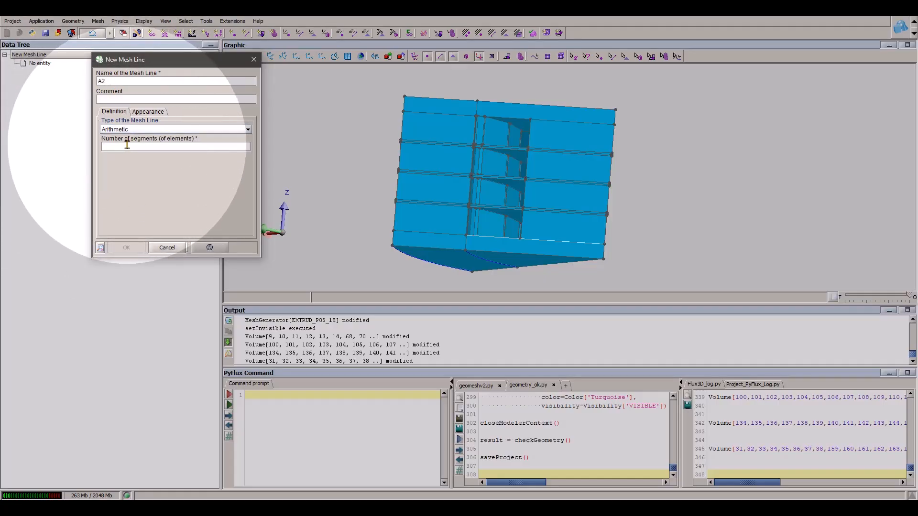
left_click(112, 82)
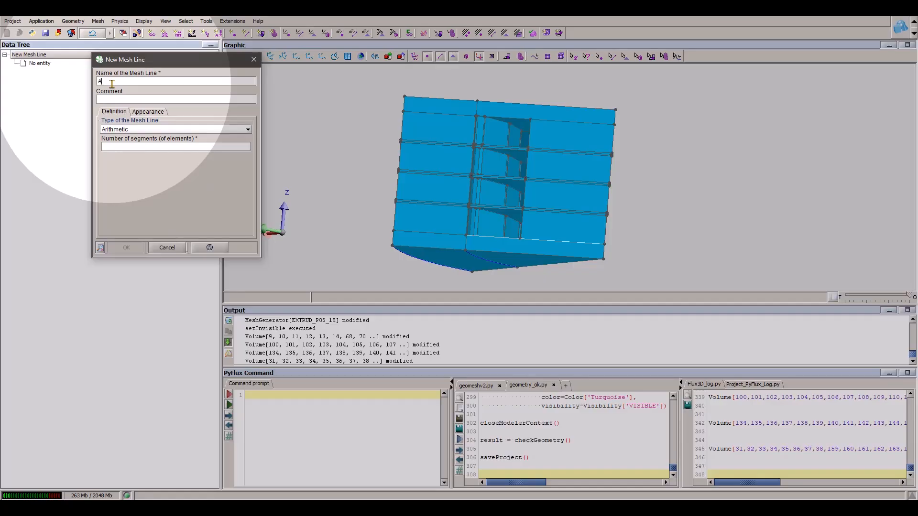
left_click(133, 145)
type("3")
left_click(126, 247)
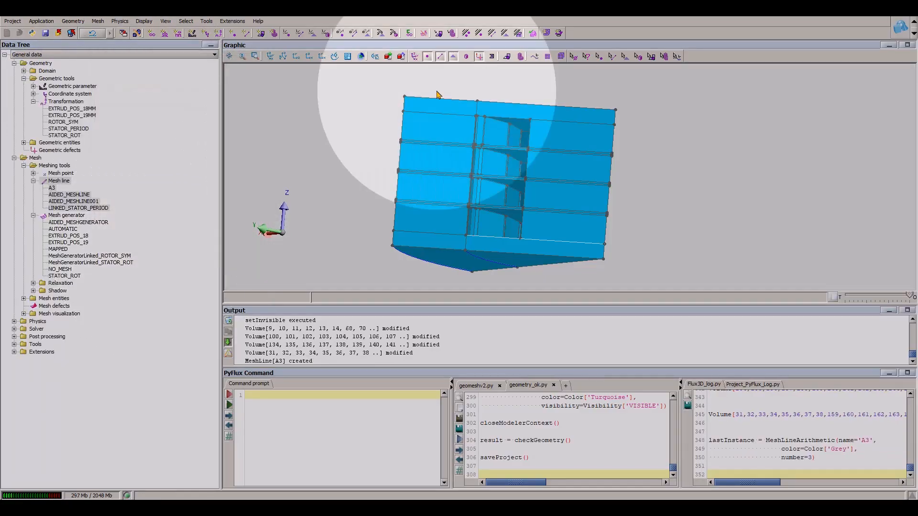
- Assign mesh line A3 to the four outer vertical edges of the sector, one edge in each motor layer
left_click(405, 134)
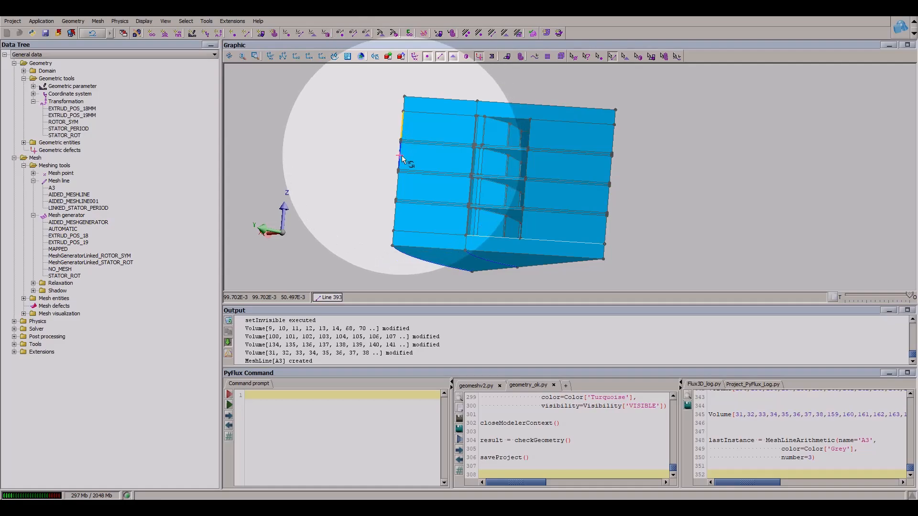
left_click(403, 157, "ctrl")
left_click(401, 184, "ctrl")
right_click(397, 215)
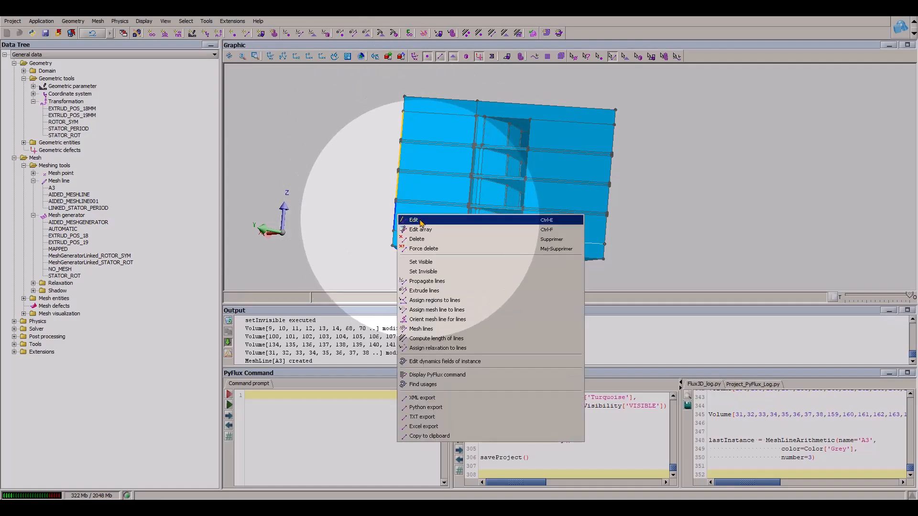
left_click(411, 212)
left_click(204, 75)
left_click(248, 93)
left_click(136, 110)
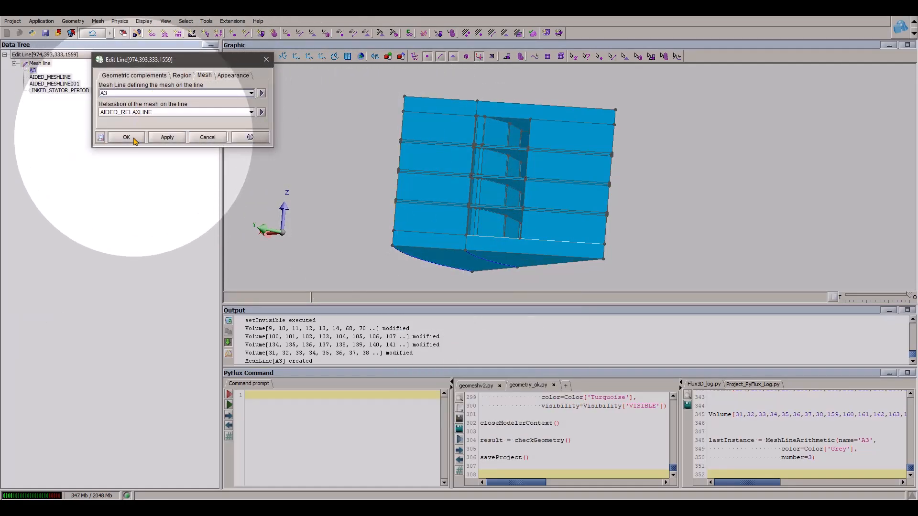
left_click(124, 139)
- Mesh the lines of the whole motor sector
scroll(530, 179, "down", 2)
left_click_drag(530, 179, 581, 247)
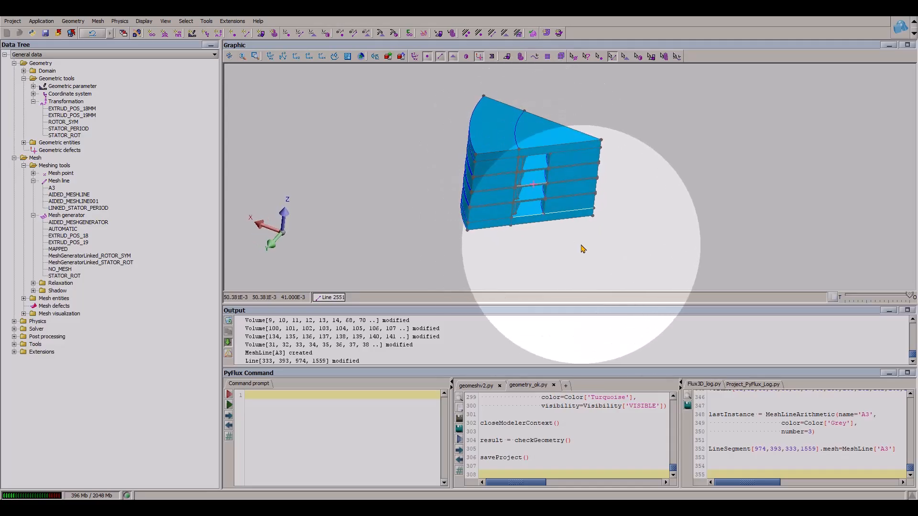
scroll(578, 242, "up", 2)
left_click(99, 22)
mouse_move(177, 153)
left_click(213, 153)
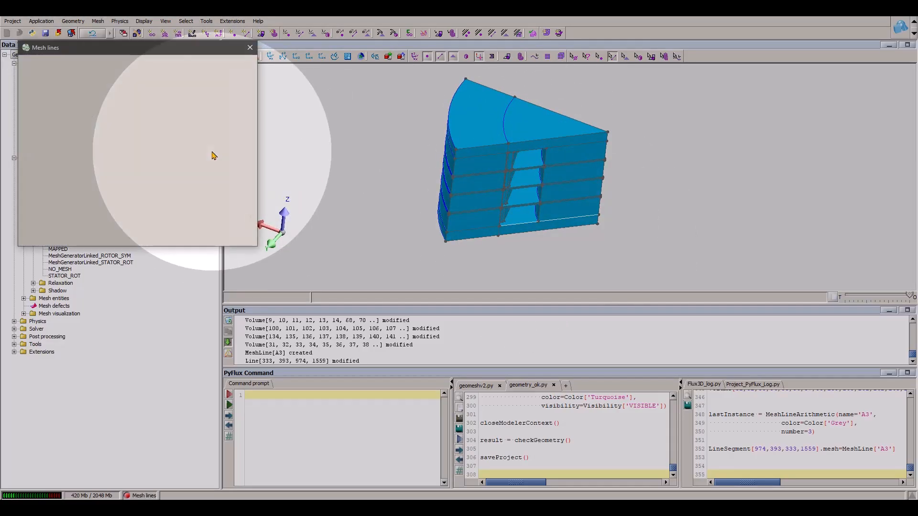
left_click_drag(515, 191, 492, 139)
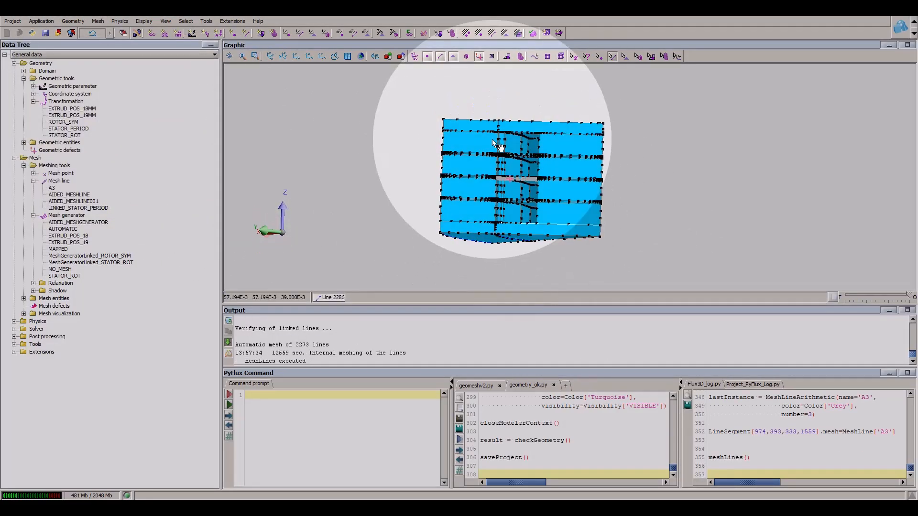
- Mesh the faces of the motor sector and examine the surface mesh around the lowest layer
left_click(98, 22)
mouse_move(183, 152)
left_click(214, 160)
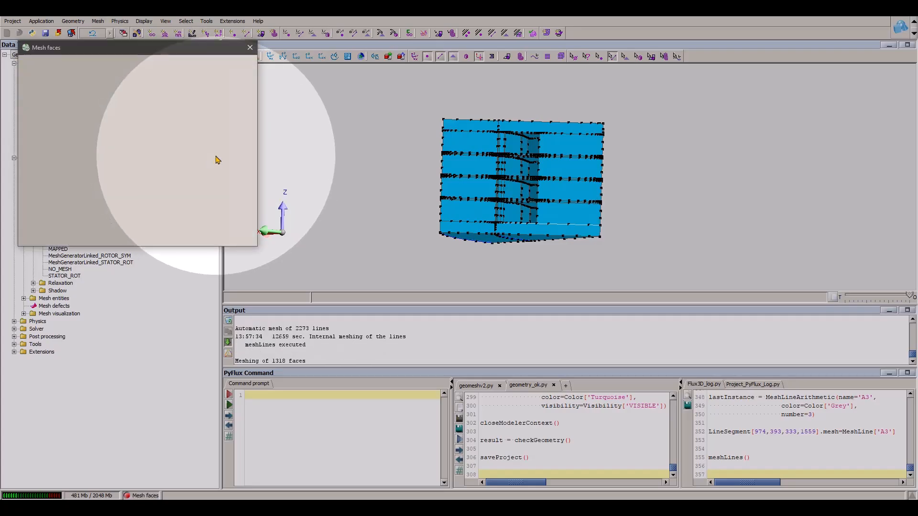
left_click(451, 58)
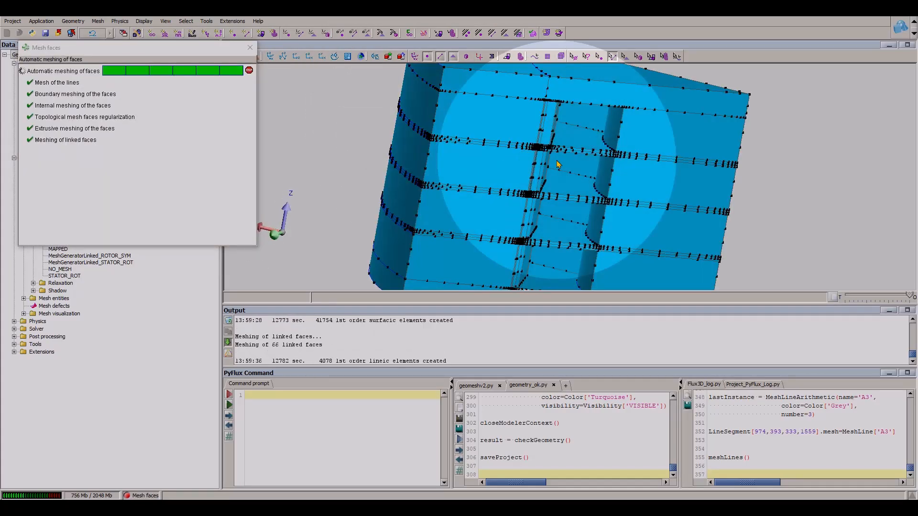
scroll(569, 206, "down", 4)
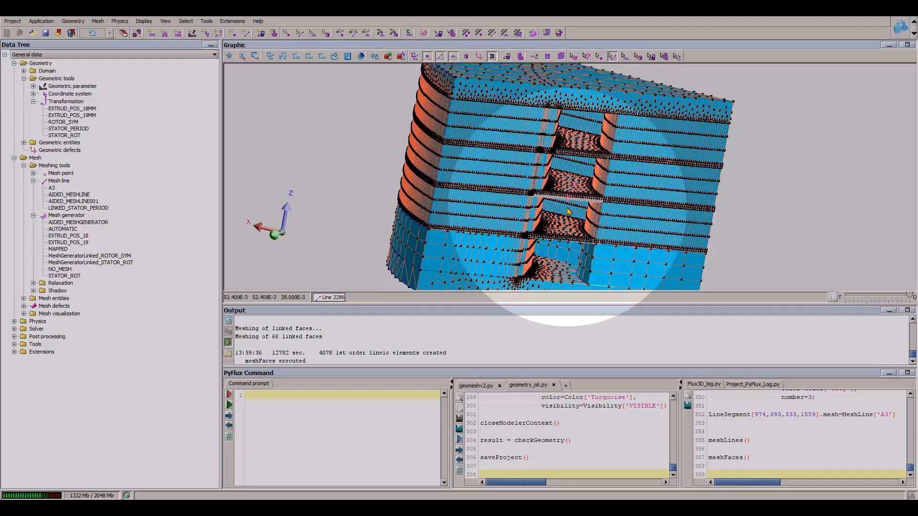
left_click_drag(568, 208, 581, 192)
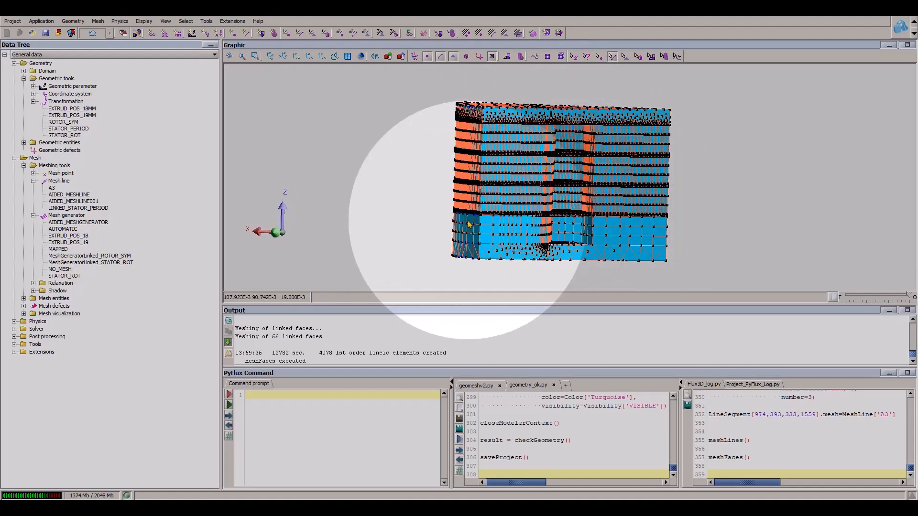
scroll(526, 218, "up", 5)
left_click_drag(545, 211, 491, 170)
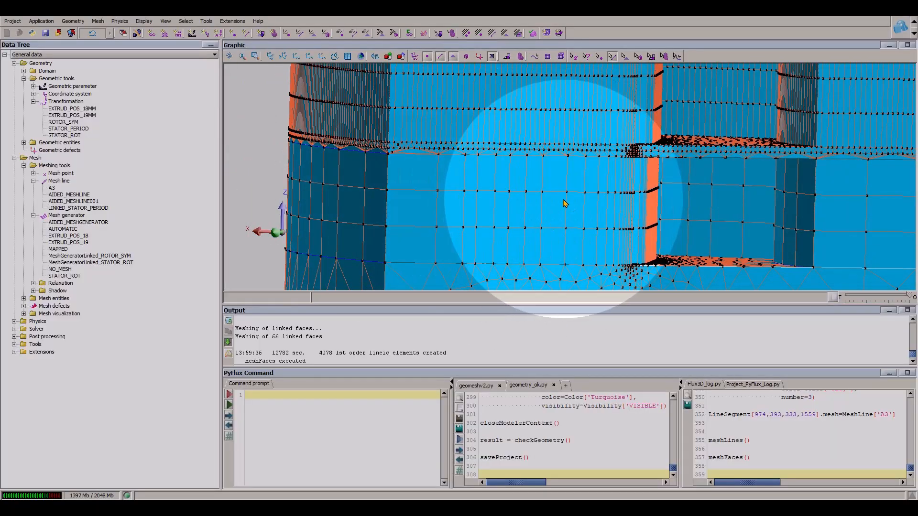
scroll(535, 254, "down", 4)
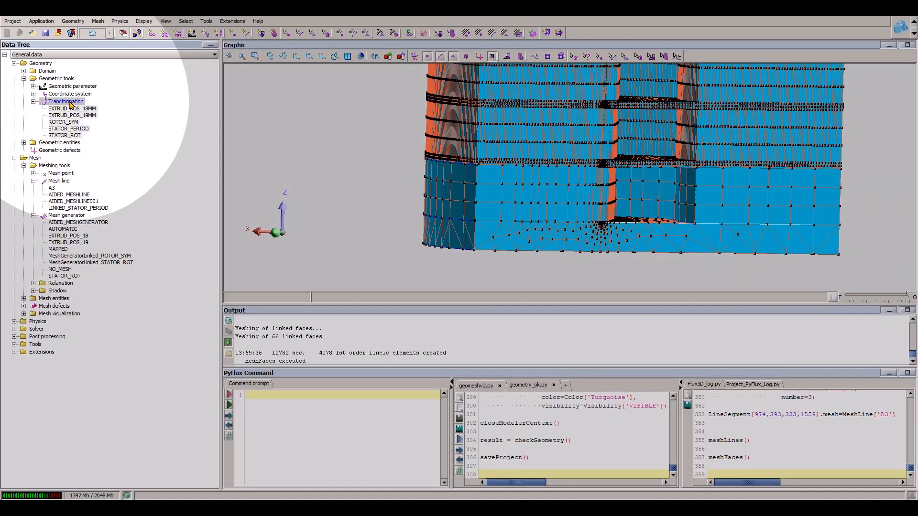
- Create a translation vector transformation named EXTRUD_NEG_19 in coordinate system XYZ1 with DZ set to -19
right_click(70, 104)
left_click(89, 107)
left_click_drag(164, 81, 147, 81)
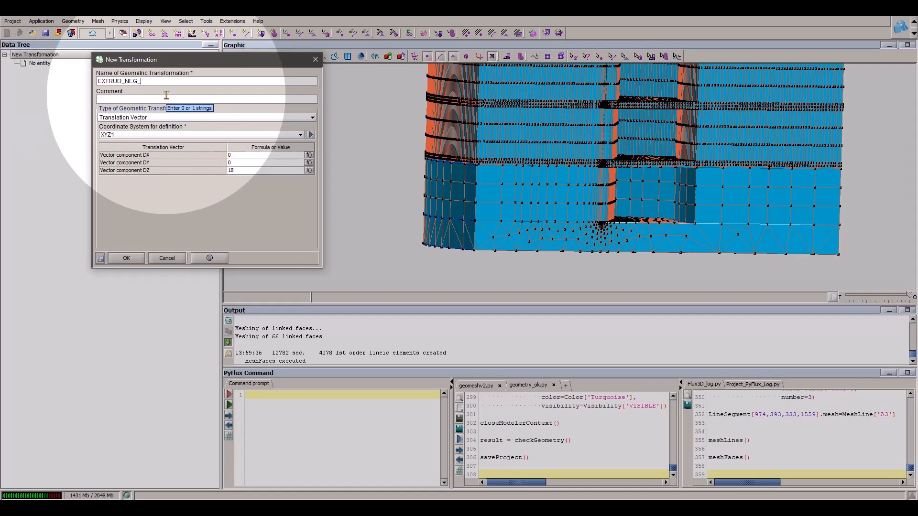
left_click_drag(245, 170, 207, 165)
type("19")
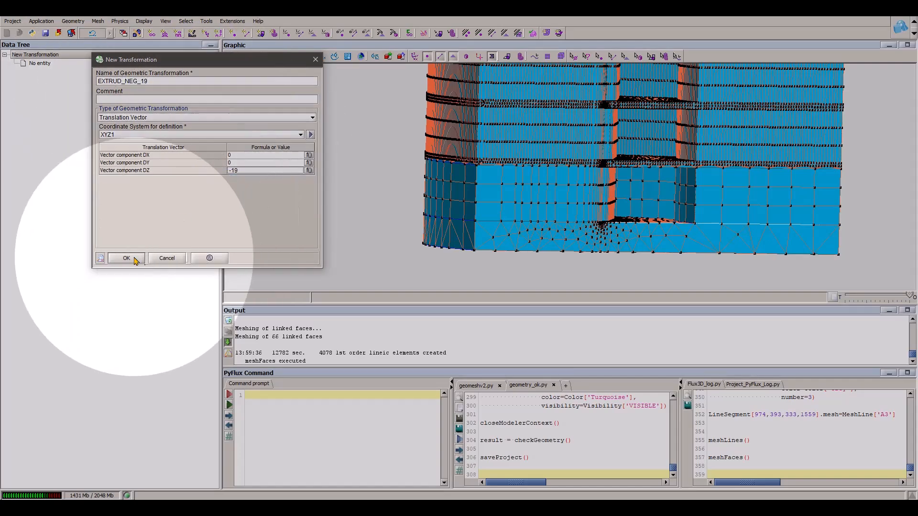
left_click(126, 258)
left_click(167, 257)
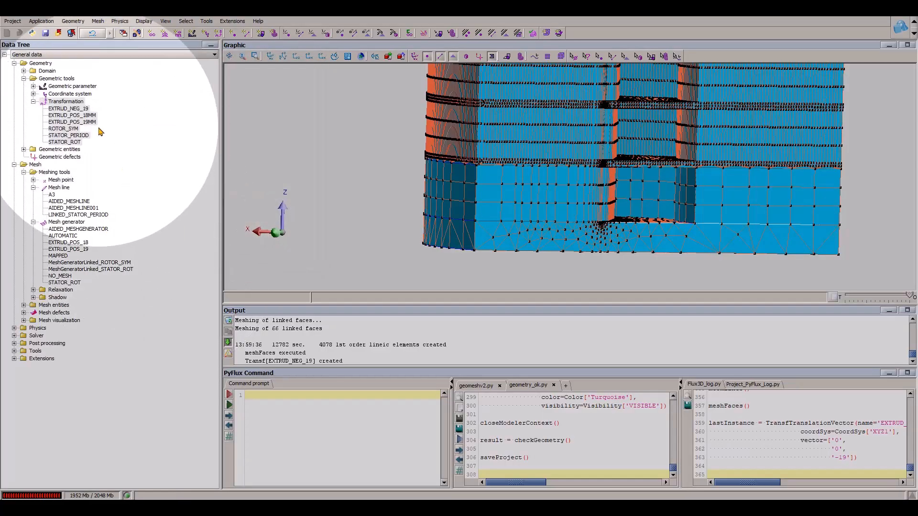
- Start a new extrusion mesh generator based on the EXTRUD_NEG_19 transformation and begin naming it EXTRUD_Neg
right_click(78, 225)
left_click(96, 232)
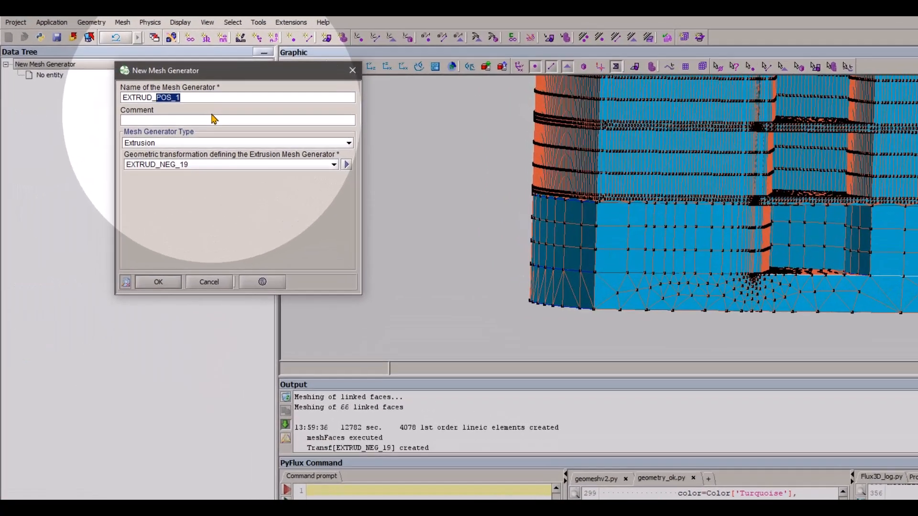
type("Neg")
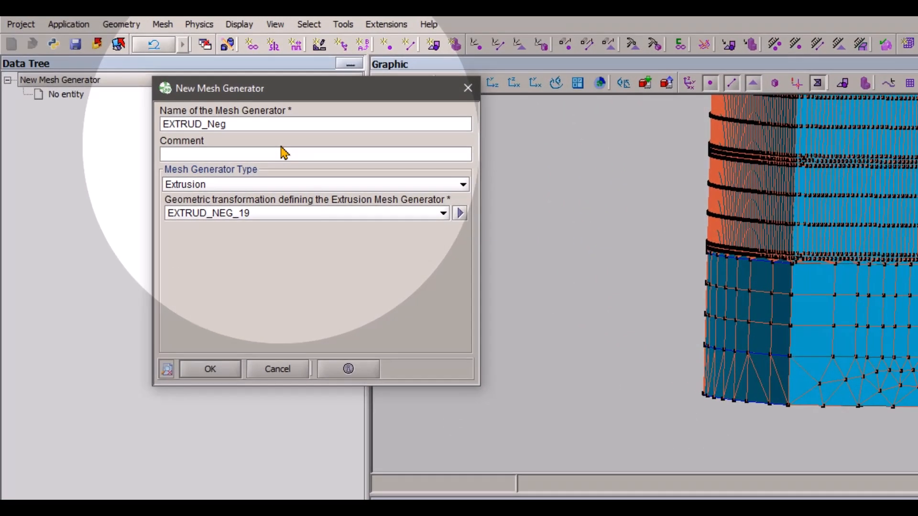
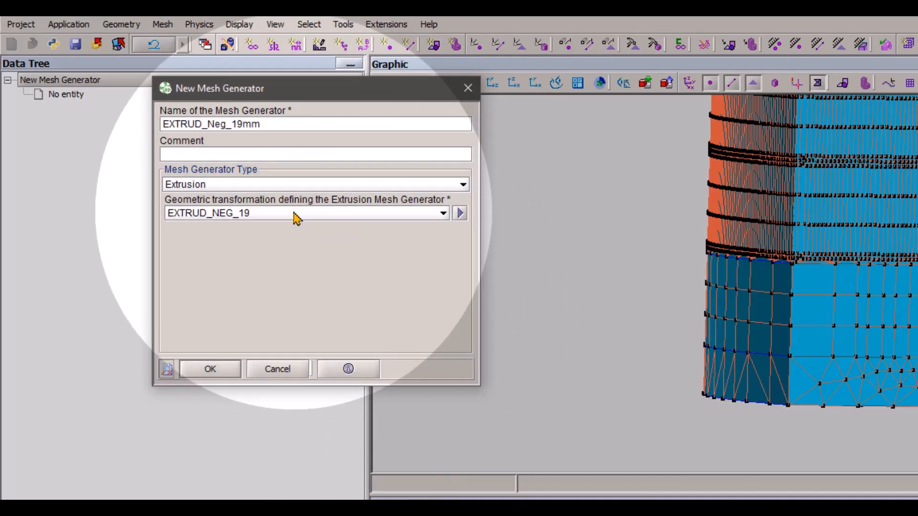
- Create the extrusion mesh generator EXTRUD_Neg_19mm based on the EXTRUD_NEG_19 transformation
left_click(296, 213)
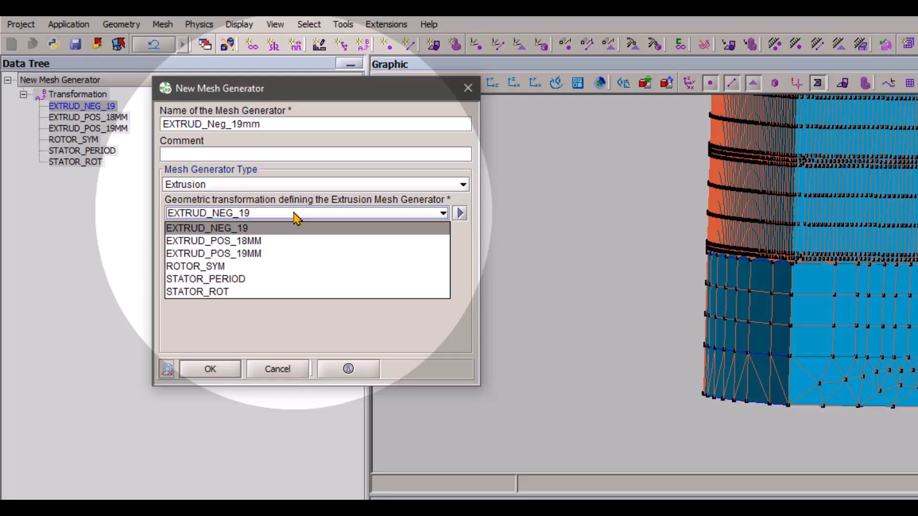
left_click(264, 229)
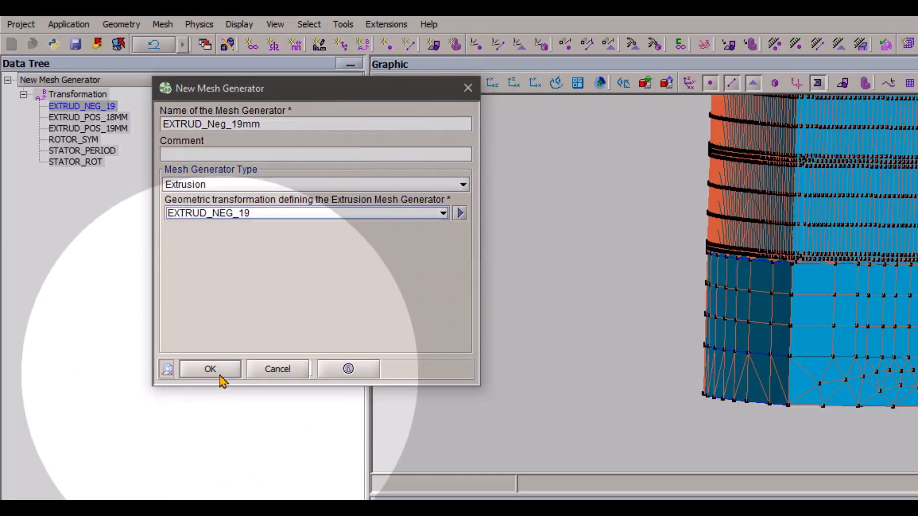
left_click(219, 376)
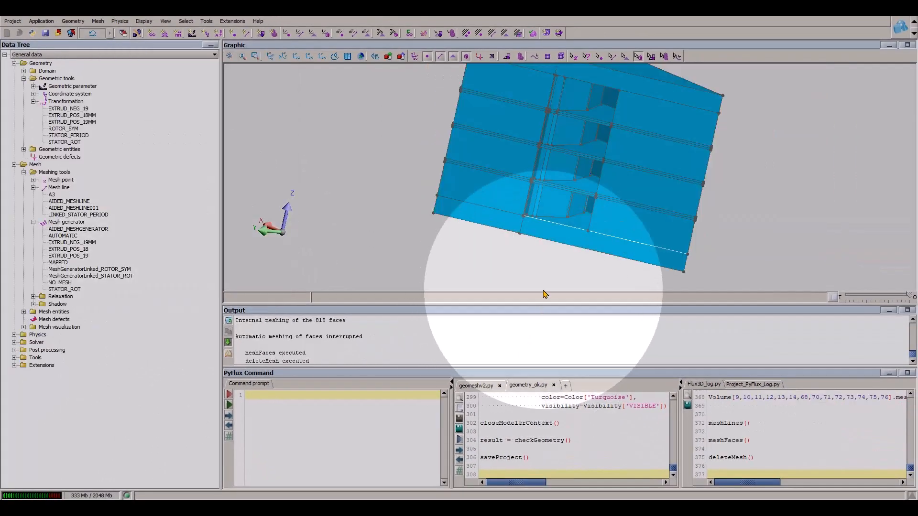
- In the modeler context, translate object OBJ_CUTOBJECT_11_1 in XYZ1 by X 0, Y 0, Z -40, and leave the modeler context
left_click_drag(543, 290, 488, 217)
scroll(587, 189, "down", 3)
left_click(470, 202)
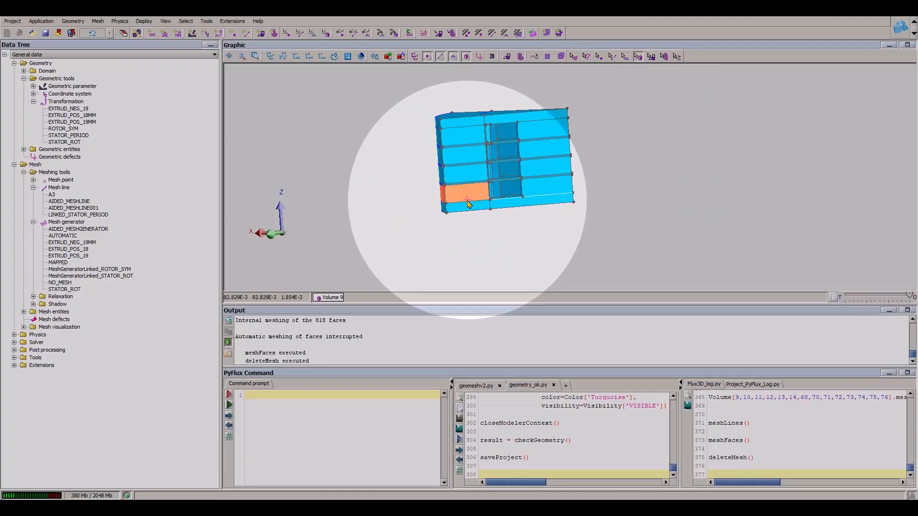
left_click(73, 22)
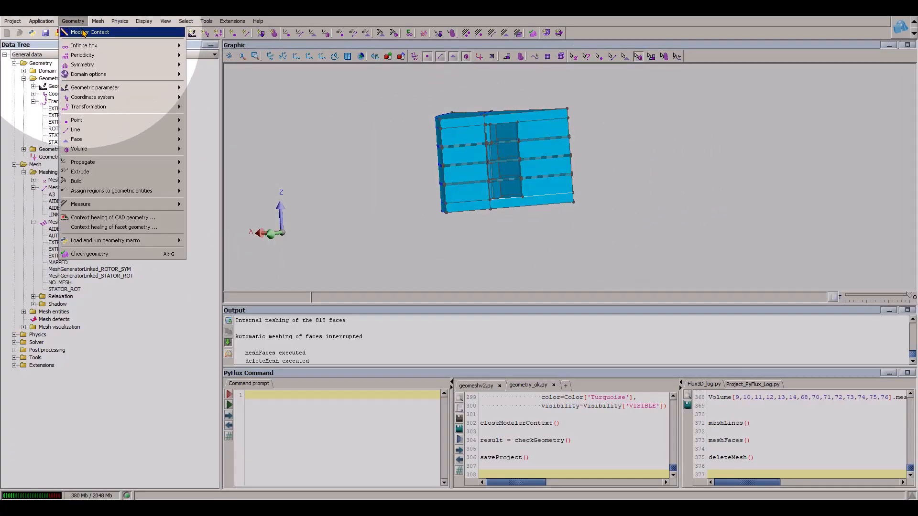
left_click(82, 33)
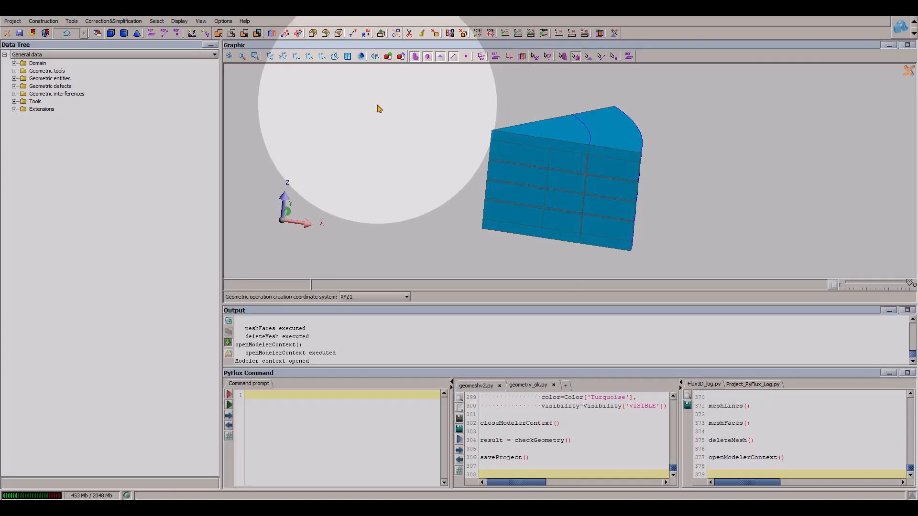
left_click(339, 33)
left_click(102, 340)
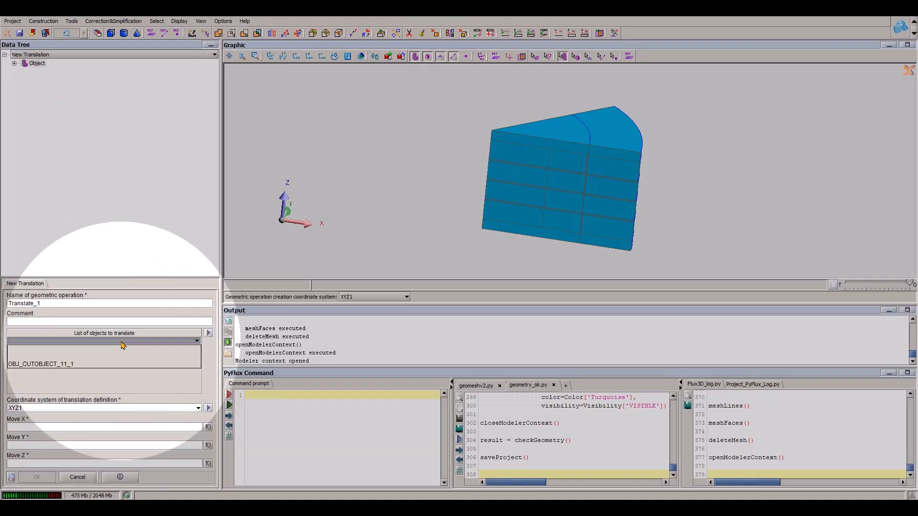
left_click(65, 430)
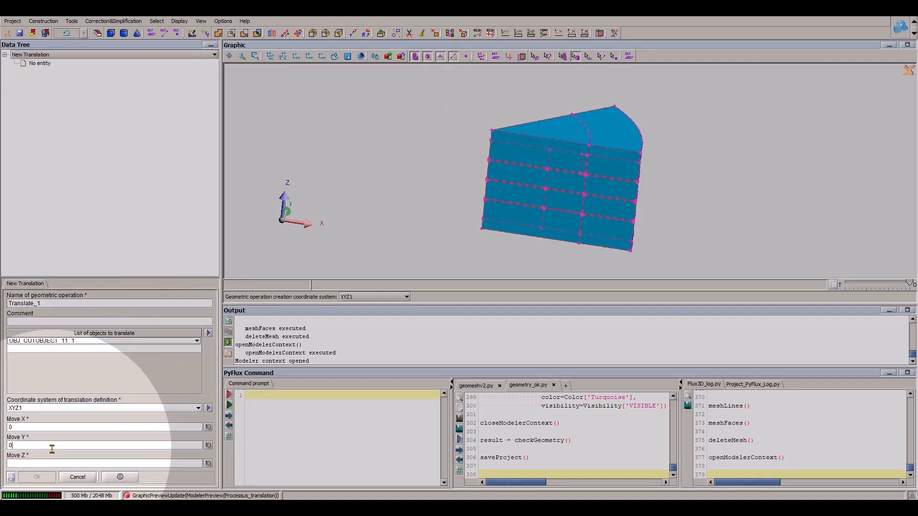
left_click(36, 477)
left_click_drag(392, 224, 511, 177)
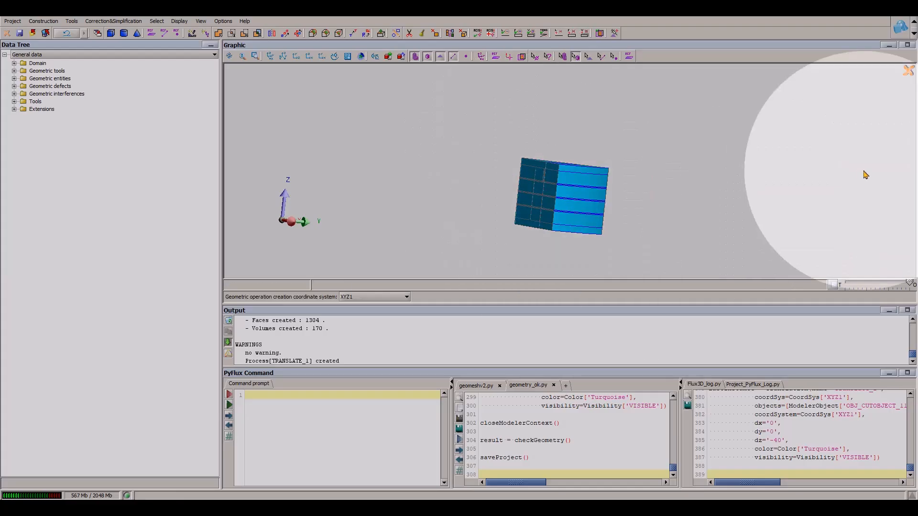
left_click_drag(711, 162, 513, 279)
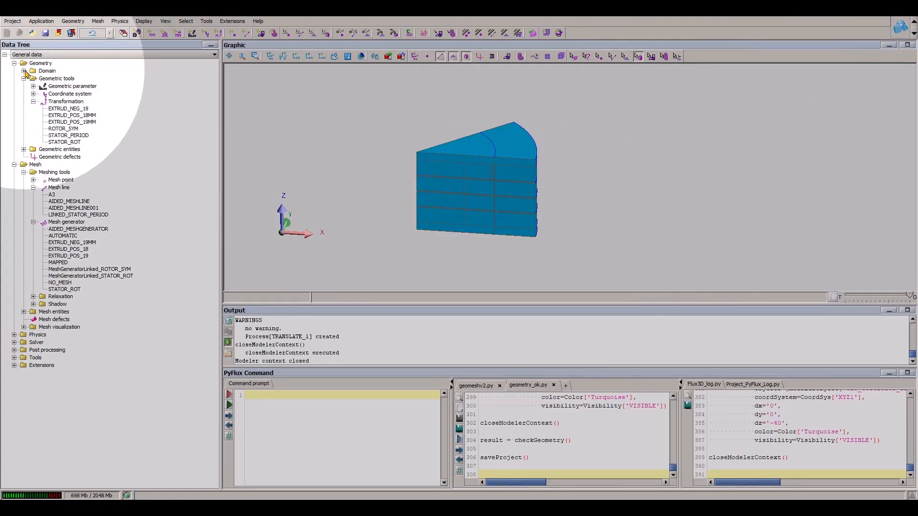
- Review the definition of the existing periodicity about the Z axis and accept it as it is
left_click(24, 71)
left_click(33, 86)
double_click(75, 93)
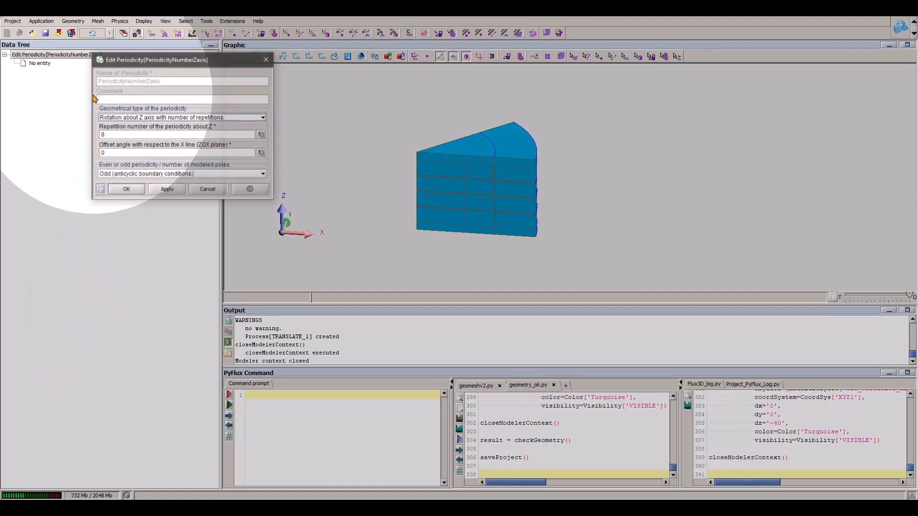
left_click(124, 188)
- Create a Z Cylinder infinite box with inner radius 140*1.2, outer radius 140*1.2*1.2, inner half height 100*1.2 and outer half height 100*1.2*1.2
double_click(61, 78)
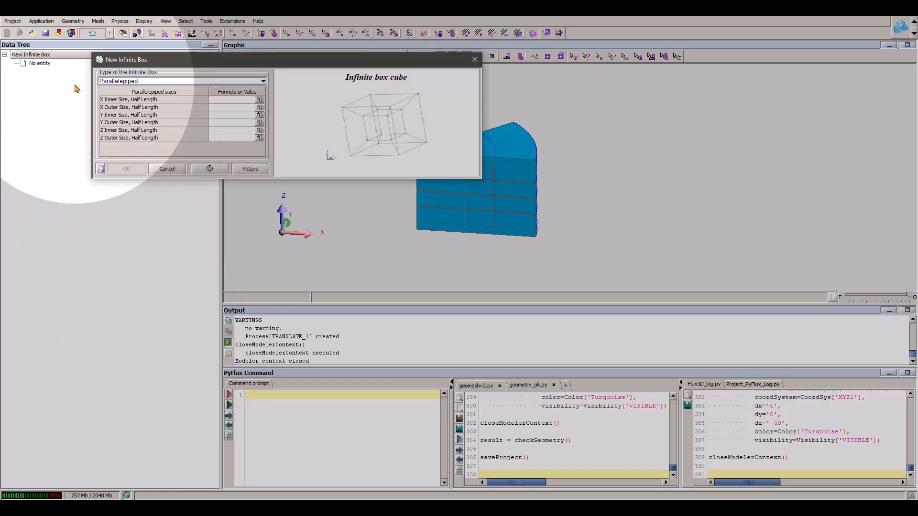
left_click(143, 81)
left_click(220, 98)
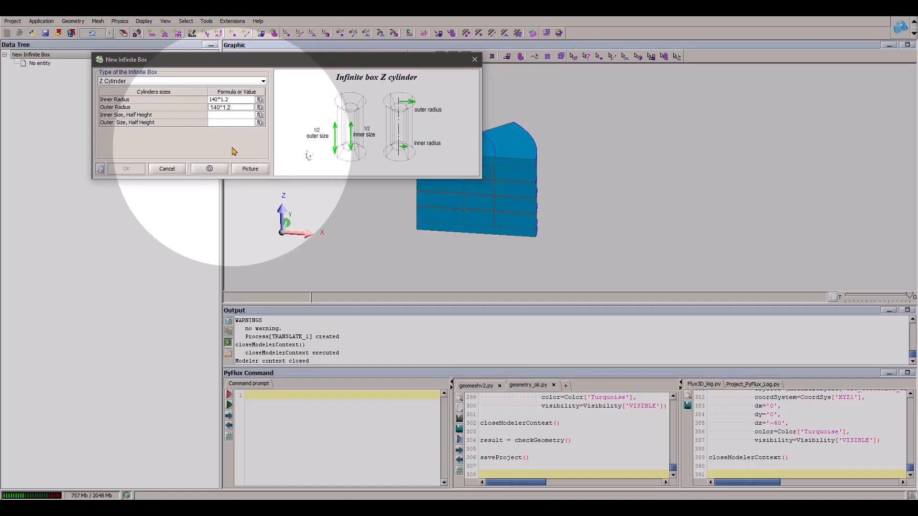
key("Return")
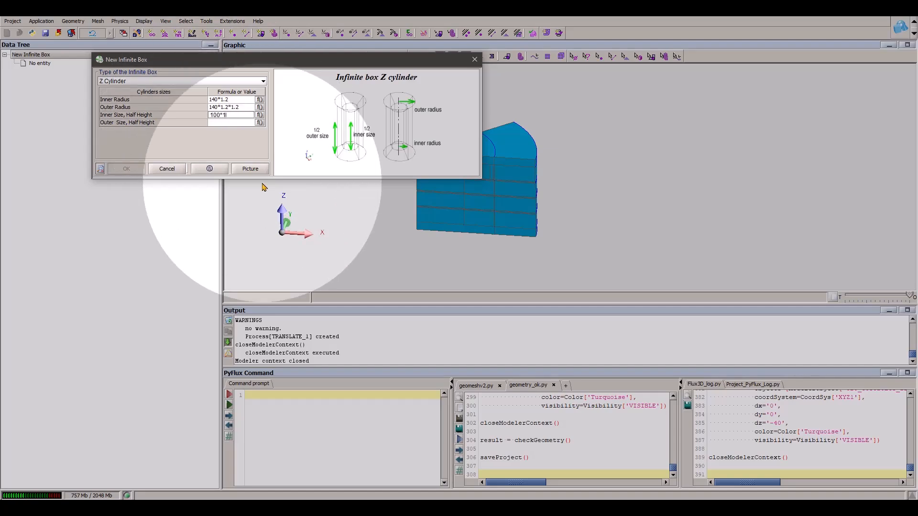
left_click(234, 124)
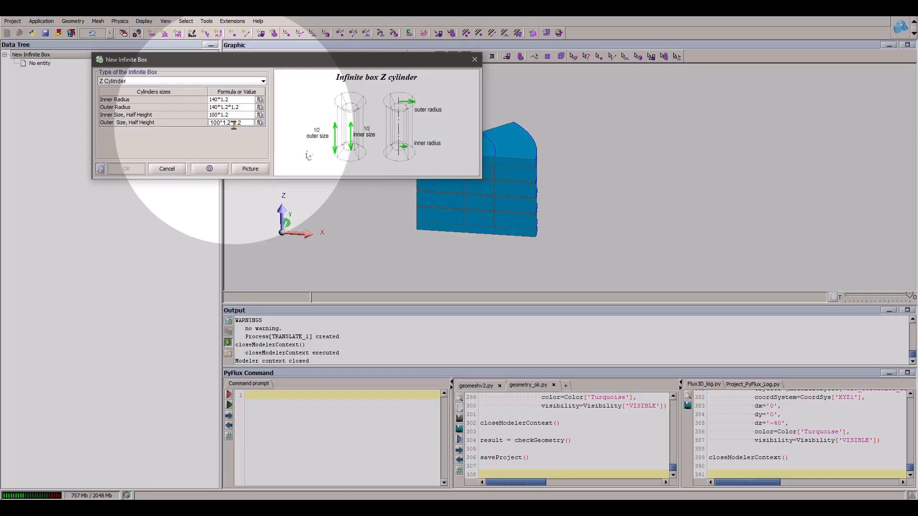
left_click(127, 170)
- Complete the infinite box by adding volumes, faces, lines and points in AIRGAP_COORD with the associated link mesh
middle_click_drag(586, 250, 579, 180)
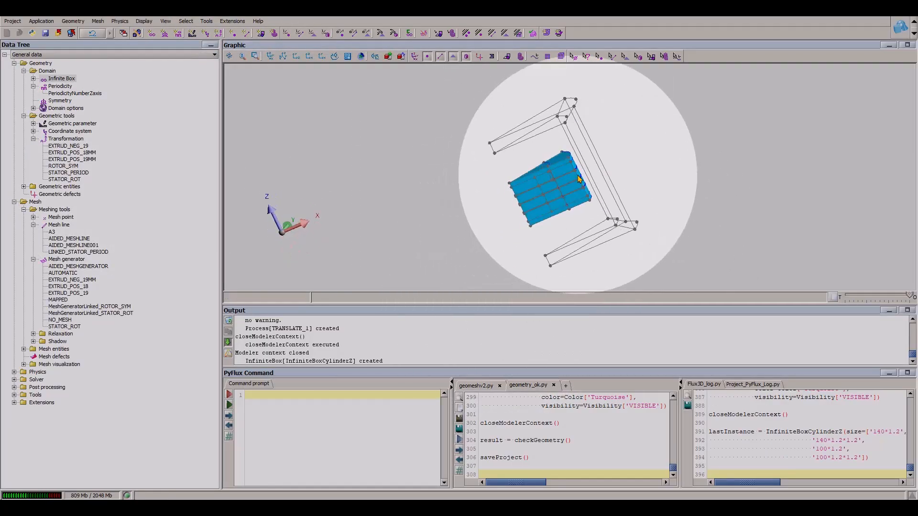
right_click(75, 87)
left_click(135, 143)
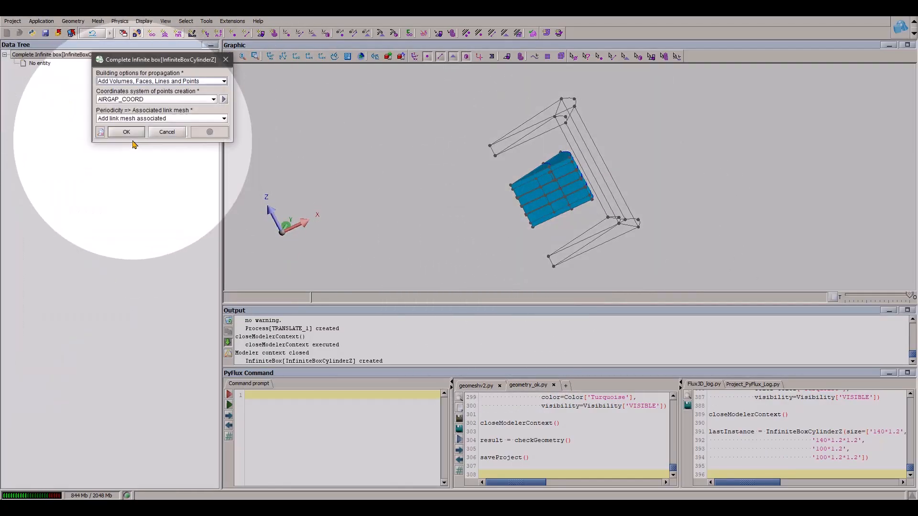
middle_click_drag(535, 203, 729, 241)
middle_click_drag(461, 119, 651, 241)
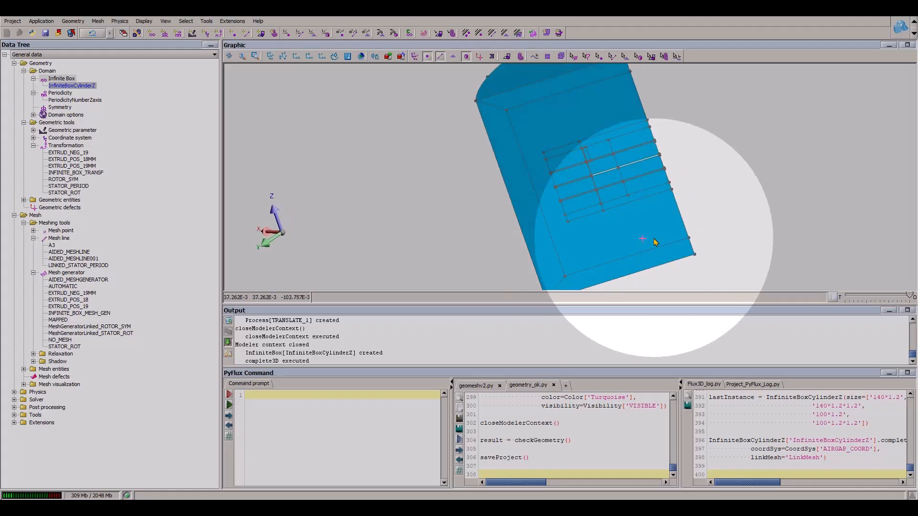
- Mesh the lines of the motor sector together with its infinite box
scroll(635, 192, "up", 5)
middle_click_drag(601, 196, 430, 168)
left_click(98, 21)
mouse_move(163, 157)
left_click(210, 153)
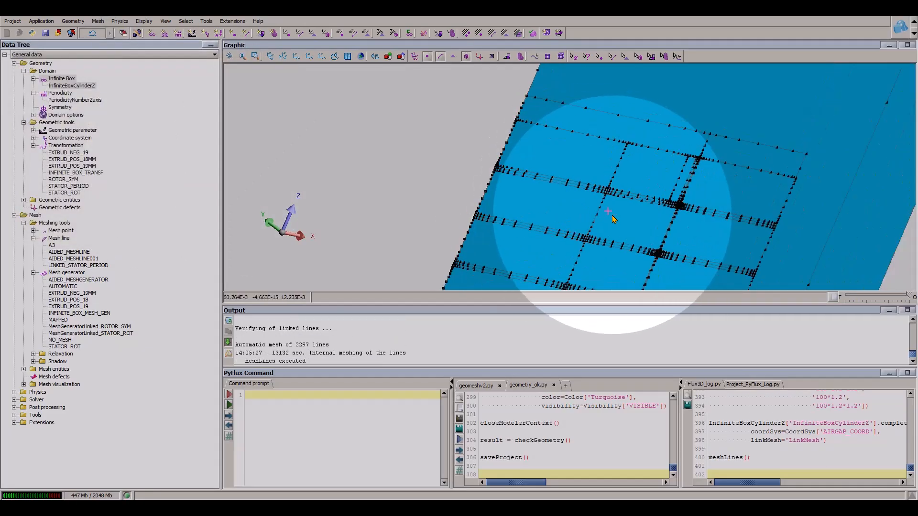
- Mesh the faces of the motor sector and the surrounding infinite box
middle_click_drag(573, 177, 549, 116)
left_click(97, 21)
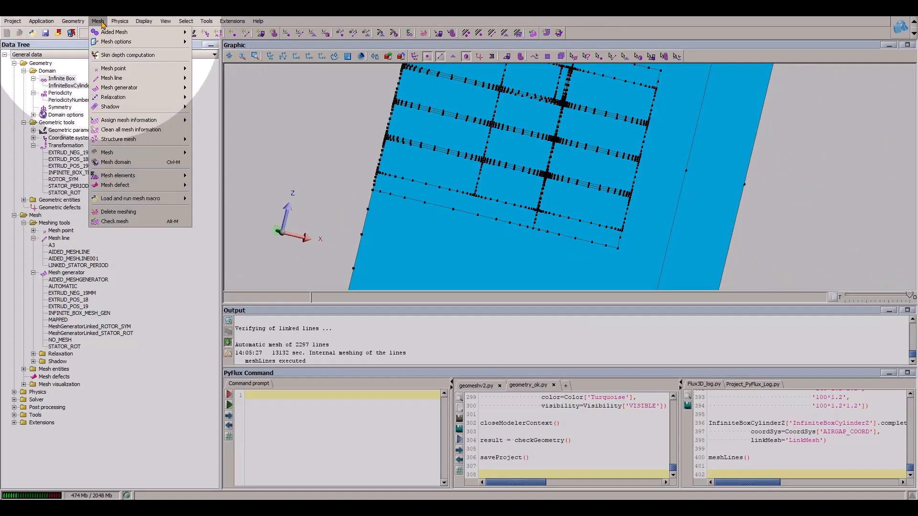
mouse_move(149, 152)
left_click(214, 163)
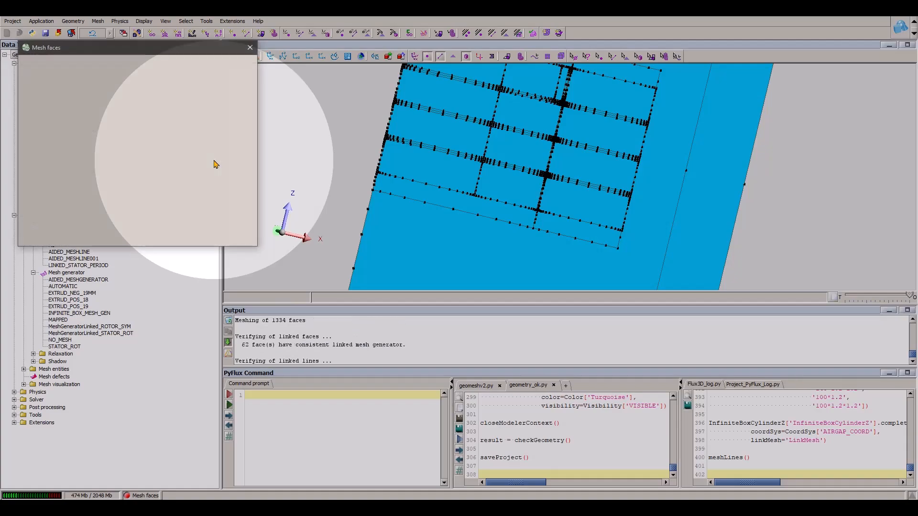
- Hide the mesh nodes and examine the face mesh across the stacked layers and the surrounding air
mouse_move(528, 122)
middle_mouse_down()
mouse_move(571, 164)
mouse_move(856, 76)
middle_mouse_up()
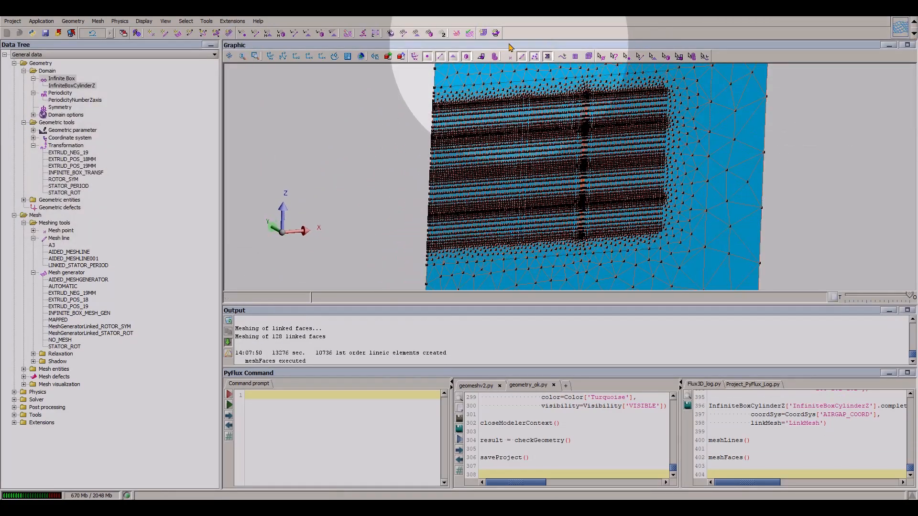
left_click(523, 57)
scroll(490, 196, "up", 5)
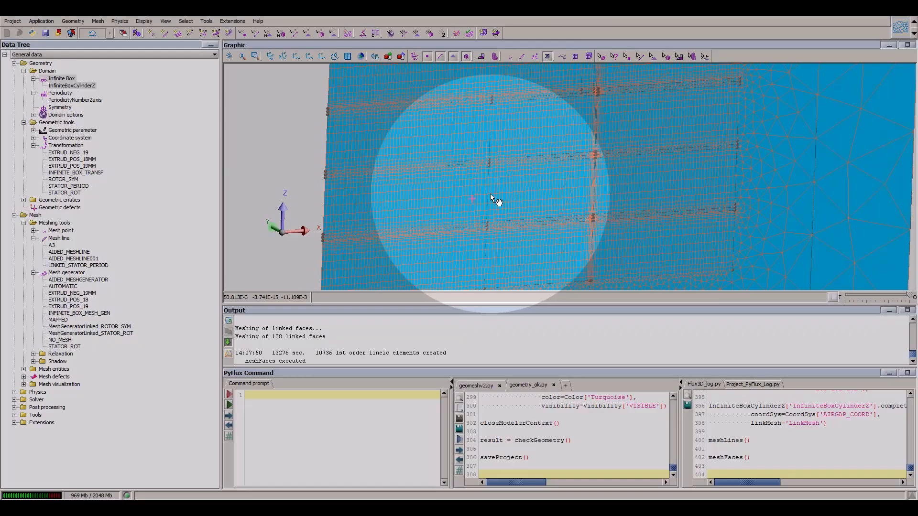
scroll(486, 191, "down", 3)
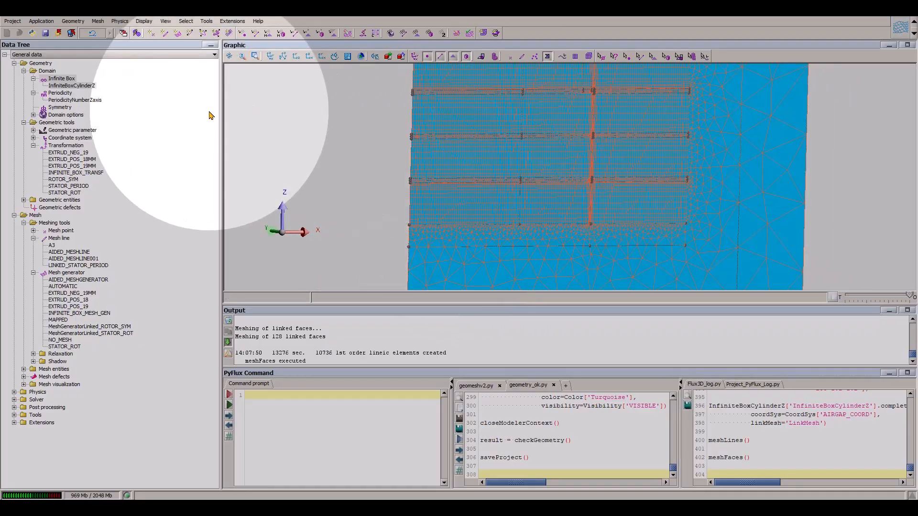
- Assign mesh line A3 to the vertical edges of the stacked layers along the sector's Z axis (lines 387, 2314, 2911, 3245)
left_click(639, 56)
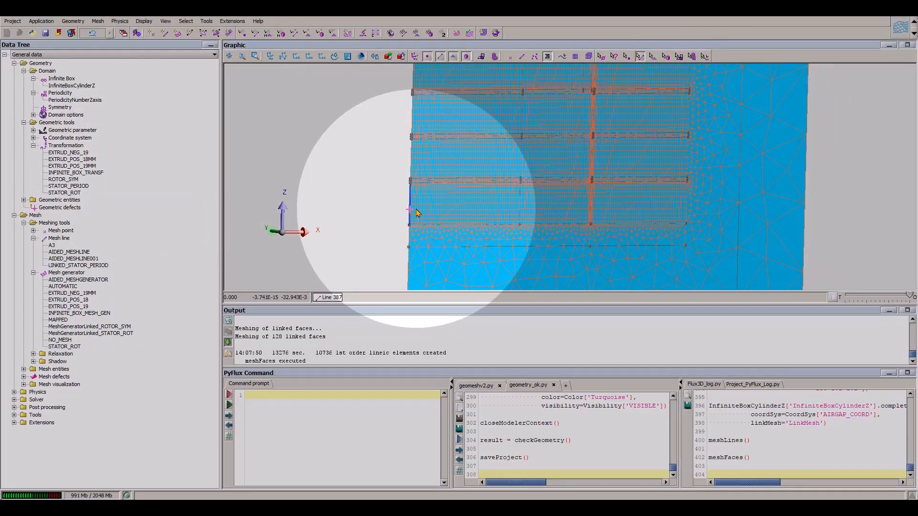
left_click(410, 165)
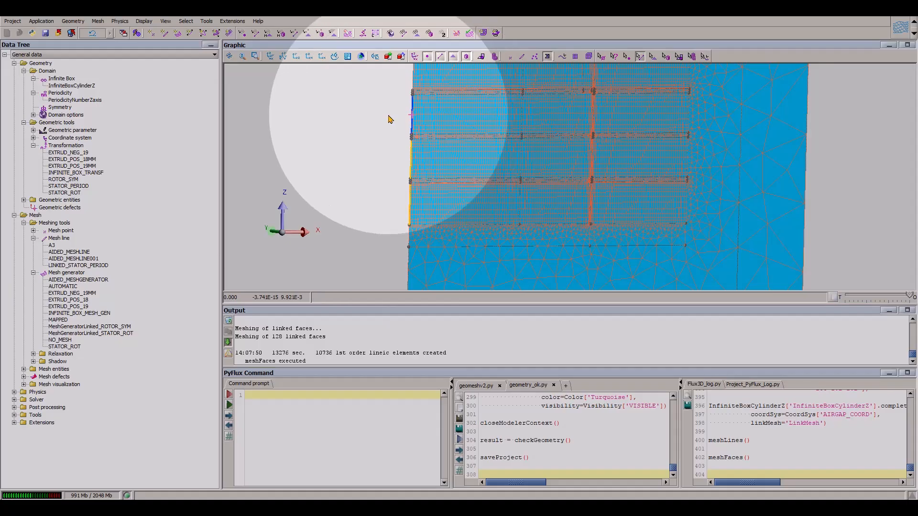
right_click_drag(388, 115, 386, 161)
right_click(413, 166)
left_click(421, 168)
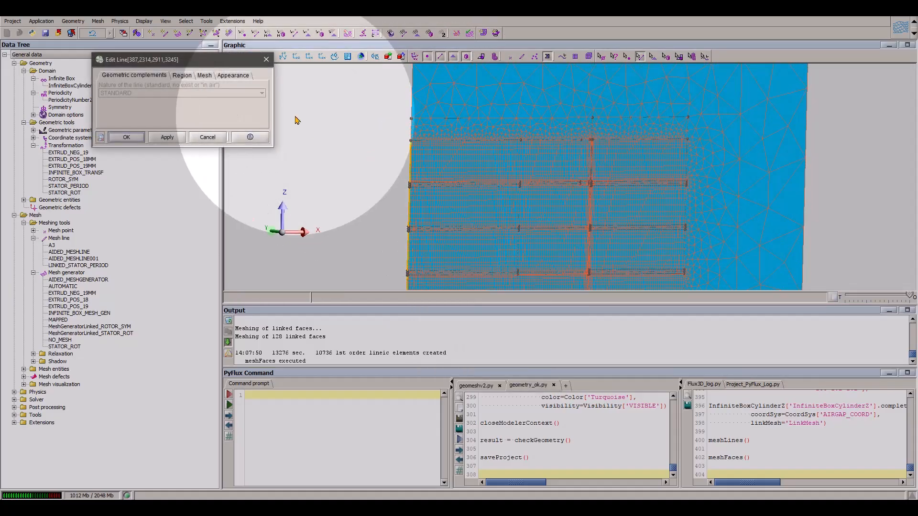
left_click(204, 75)
left_click(125, 138)
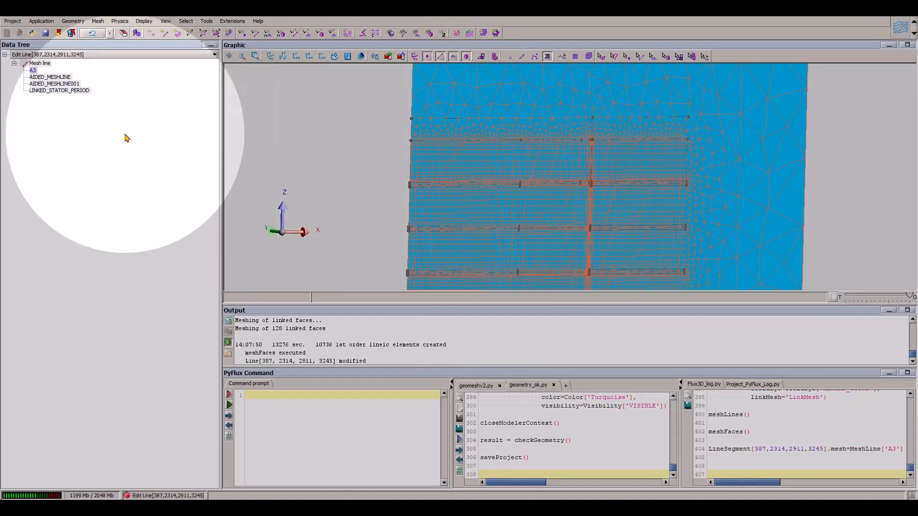
- Remesh the lines of the domain with the A3 assignment applied
left_click(97, 21)
mouse_move(154, 152)
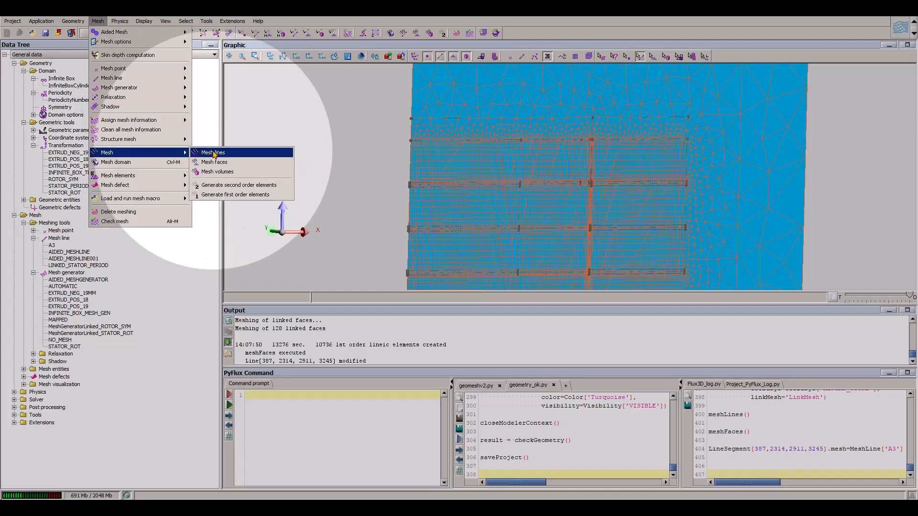
left_click(214, 153)
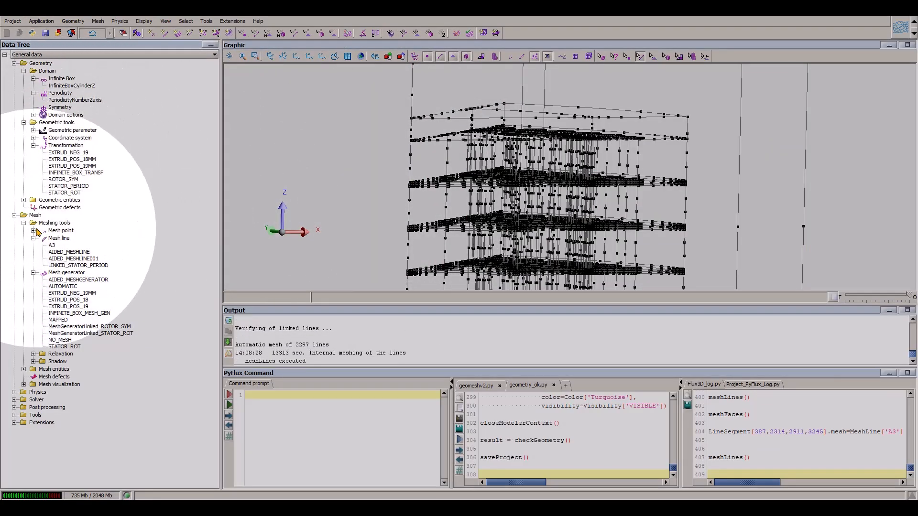
- Rename mesh line A3 to A2 and set its number of segments to 2
double_click(52, 245)
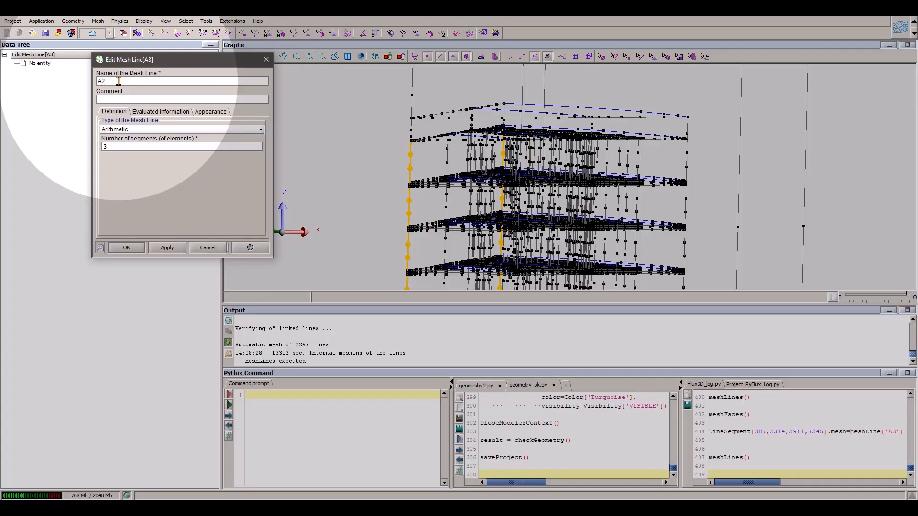
left_click(128, 149)
left_click(126, 247)
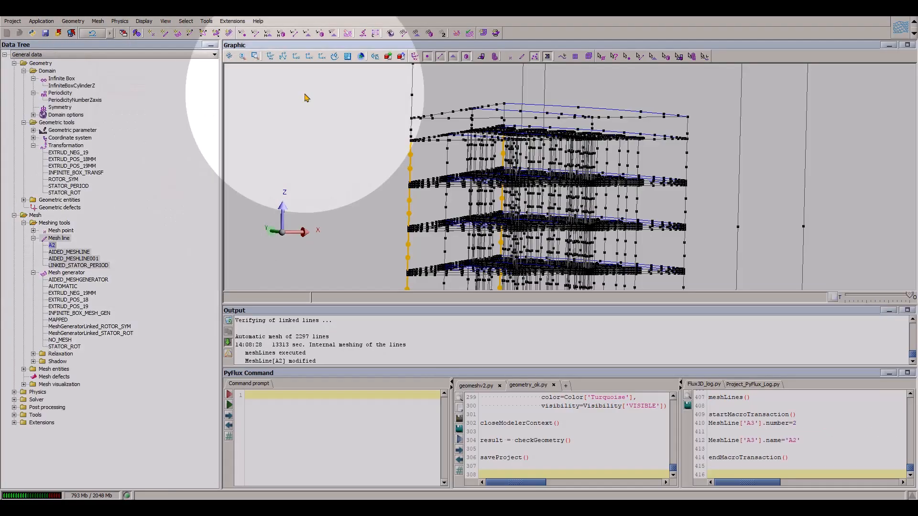
- Remesh the lines with the A2 setting and examine the line discretization of the stacked layers
left_click(98, 21)
left_click(212, 154)
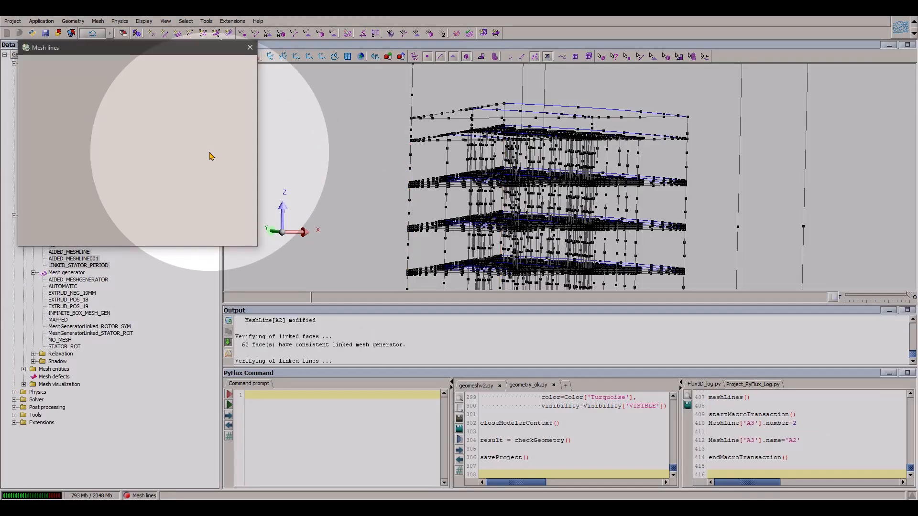
scroll(366, 190, "down", 4)
left_click_drag(536, 194, 459, 189)
scroll(359, 191, "up", 3)
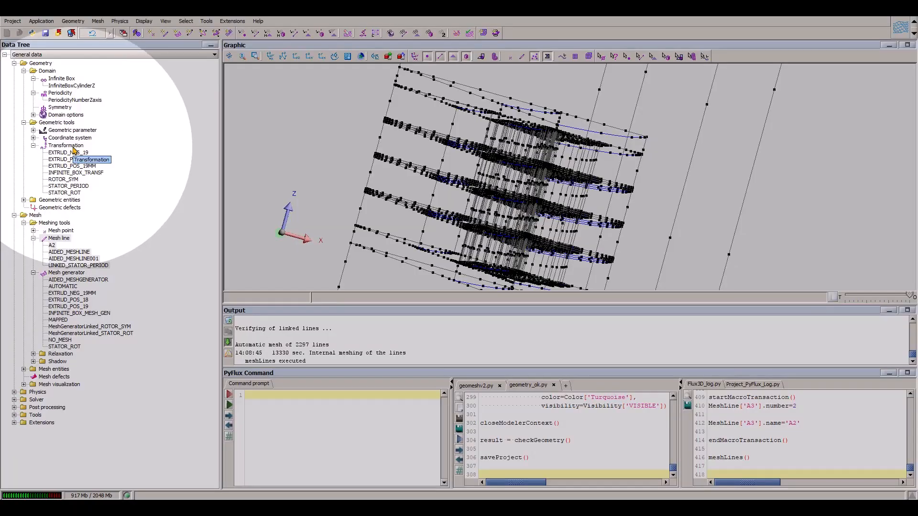
- Create mesh line G3 of type Geometric with Imposed Number of Elements, with 3 segments and a progression ratio of 1.5
right_click(59, 238)
left_click(78, 242)
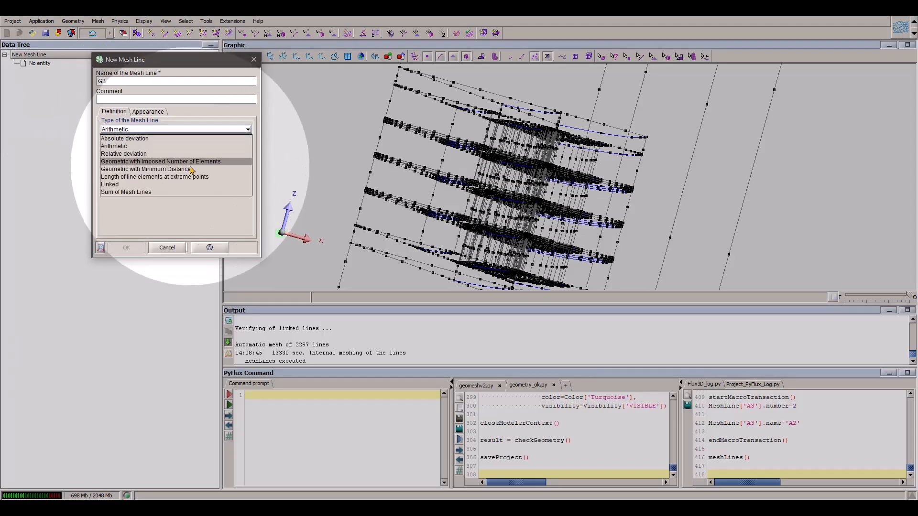
left_click(155, 161)
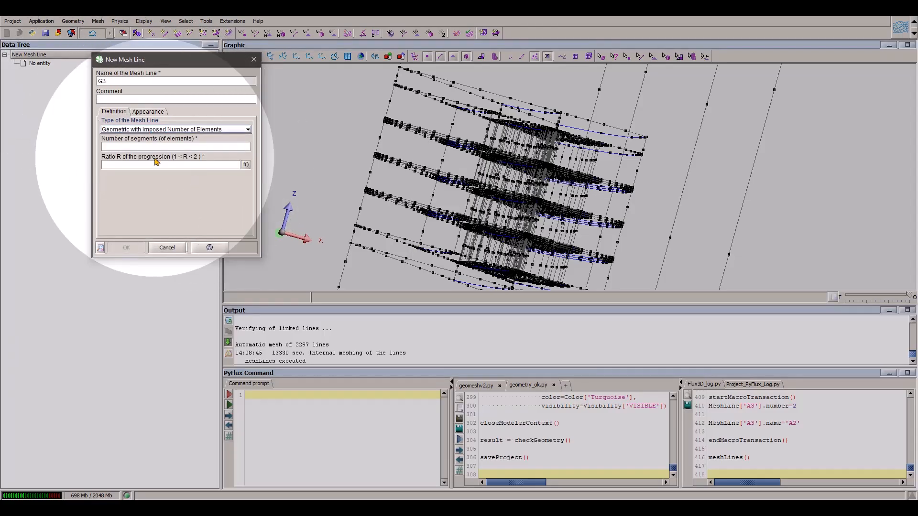
left_click(131, 146)
type("3")
left_click(132, 164)
type("1.5")
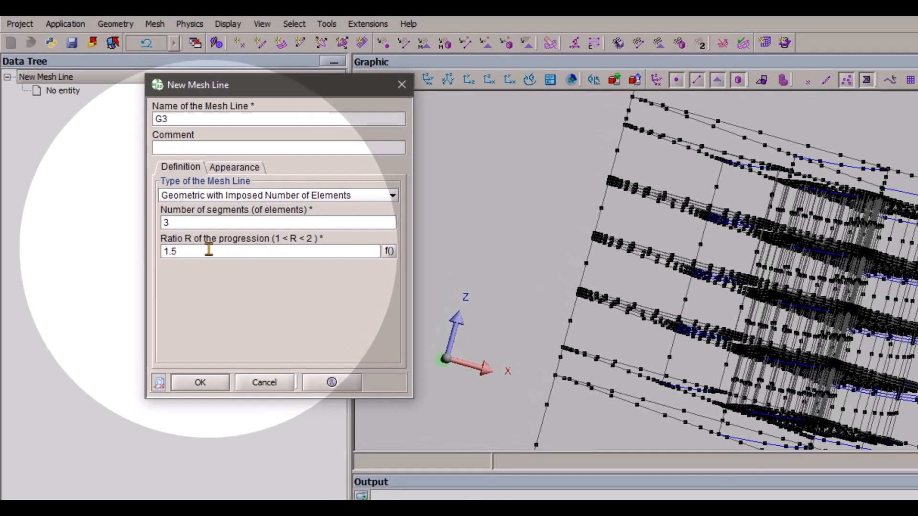
left_click(214, 385)
left_click(264, 383)
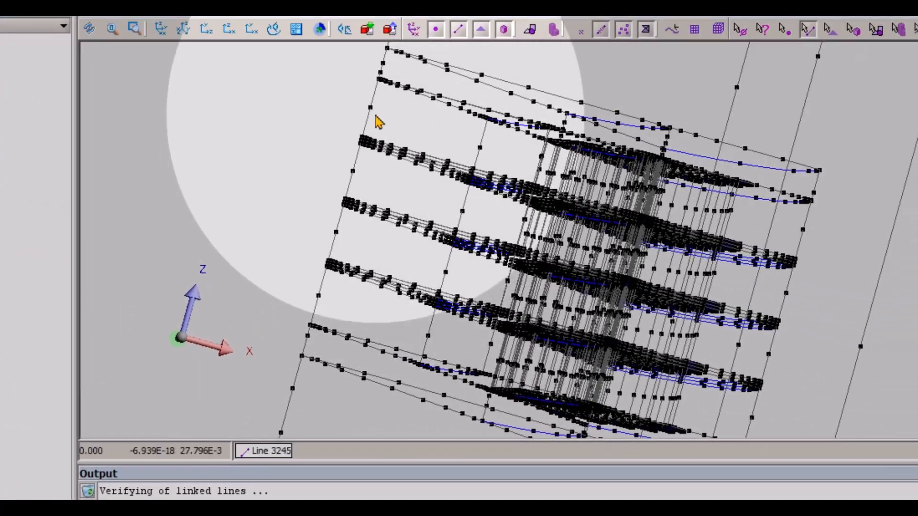
- Assign mesh line G3 to the uppermost and lowermost vertical layer edges along the Z axis (lines 3245 and 387)
scroll(362, 317, "down", 4)
left_click_drag(543, 271, 456, 251)
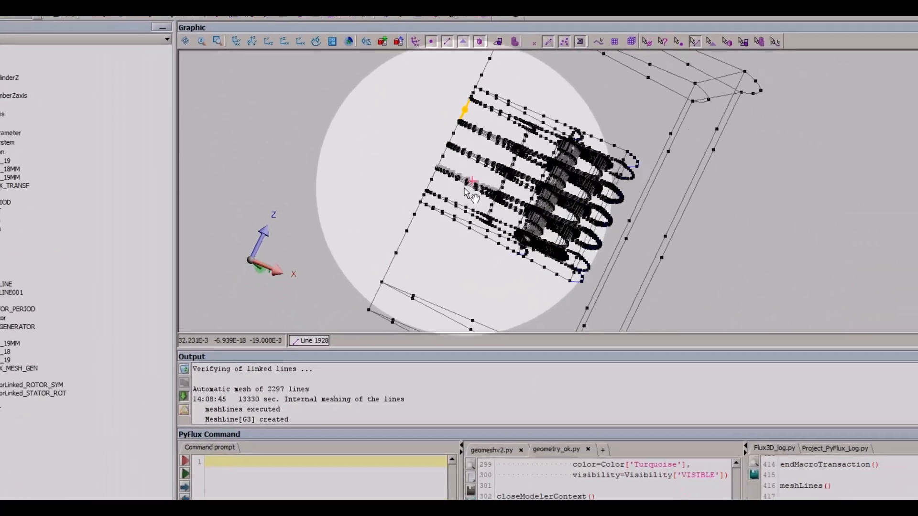
right_click(431, 187)
left_click(466, 190)
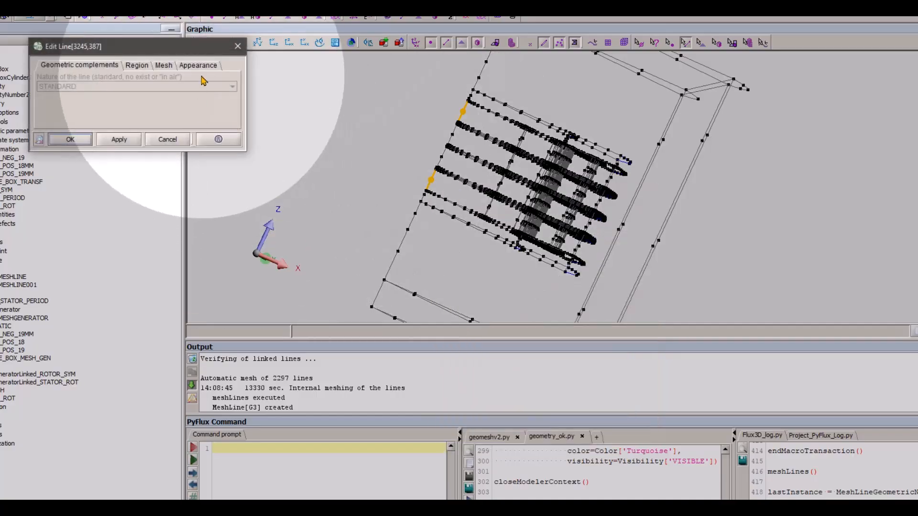
left_click(163, 65)
left_click(220, 86)
left_click(71, 139)
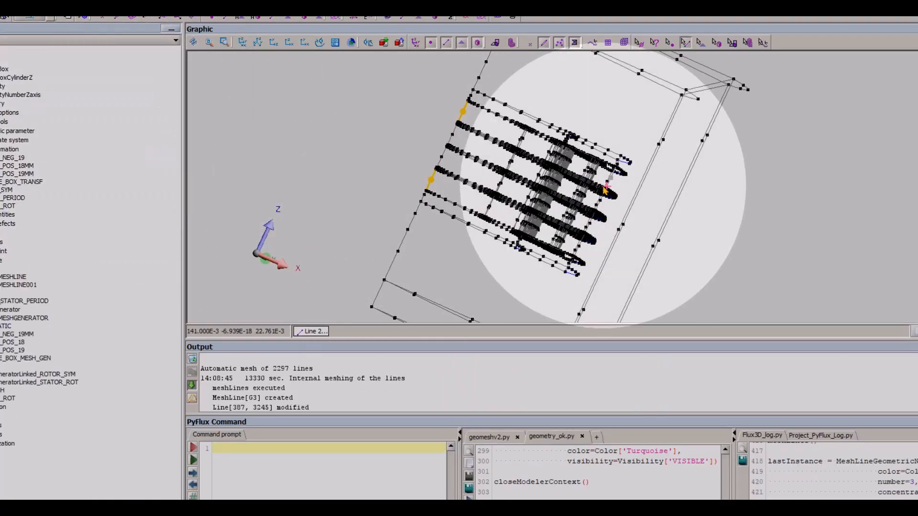
- Remesh the lines of the domain with the G3 assignment applied
left_click_drag(606, 192, 513, 206)
scroll(465, 190, "down", 2)
scroll(465, 190, "up", 2)
left_click(445, 186)
left_click(104, 23)
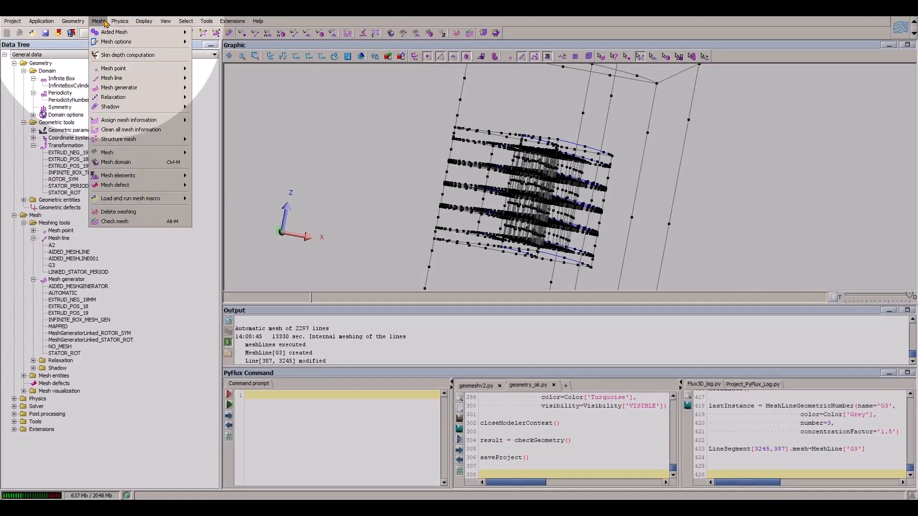
mouse_move(110, 152)
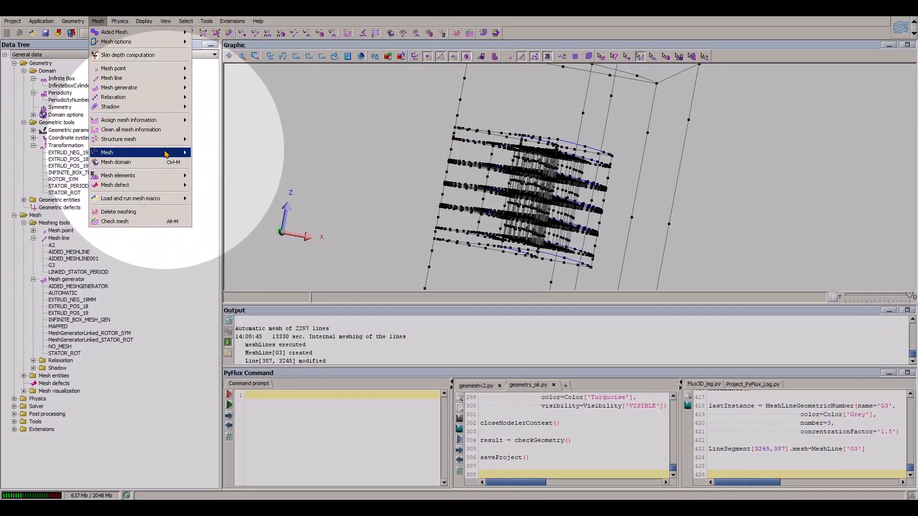
left_click(211, 152)
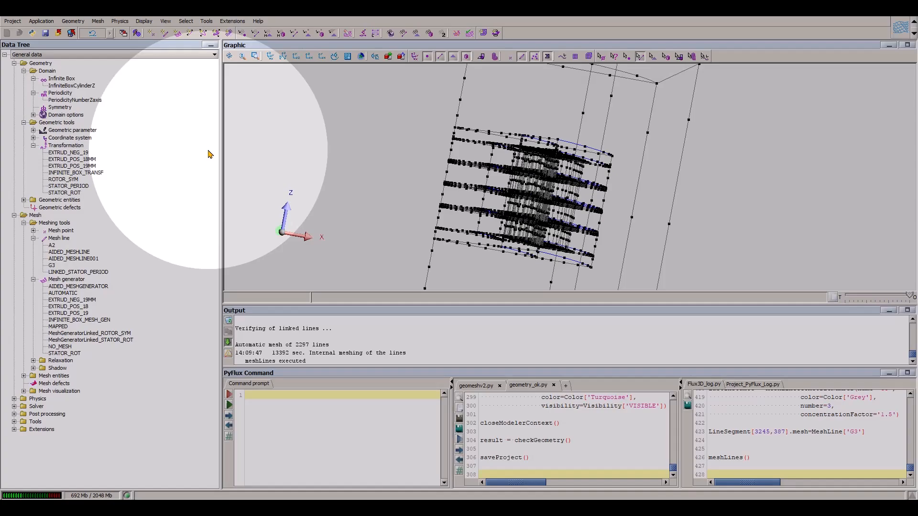
- Reverse the mesh line orientation on the lowermost layer edge (line 387) and remesh the lines
scroll(230, 174, "up", 3)
right_click_drag(234, 175, 284, 147)
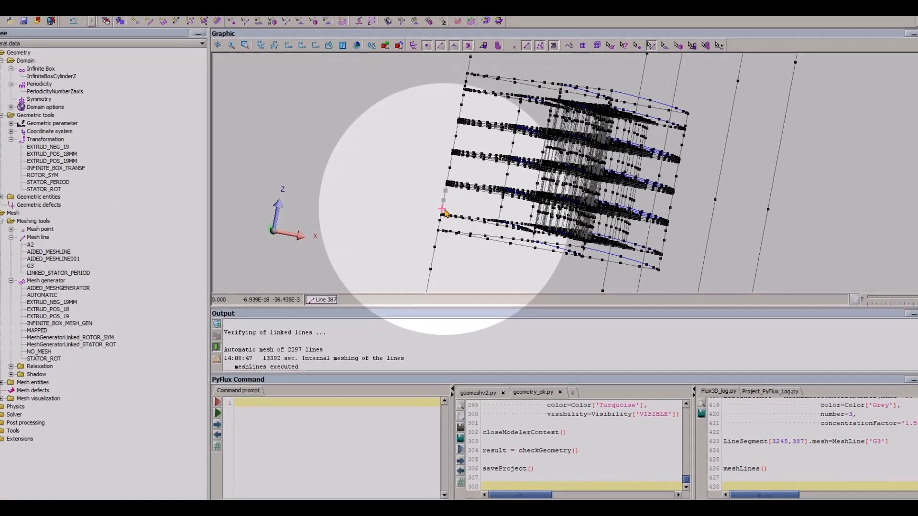
right_click(444, 213)
left_click(482, 337)
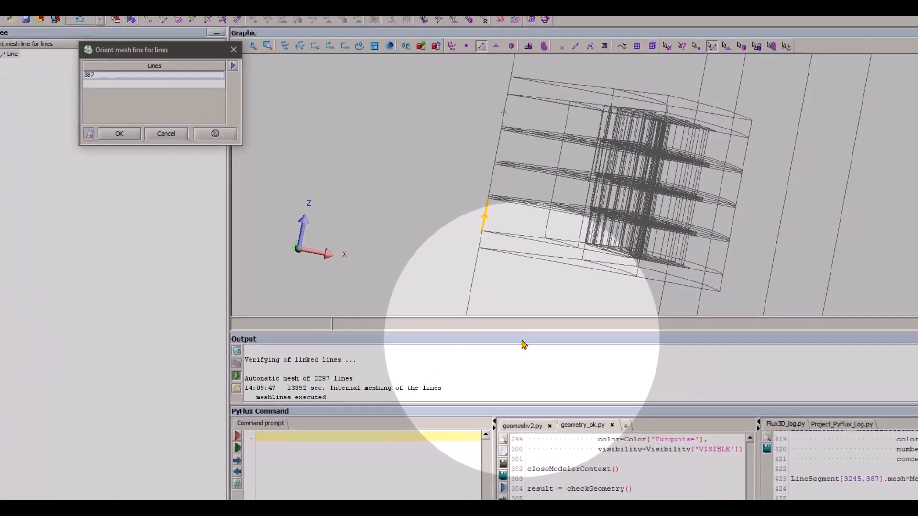
left_click(119, 133)
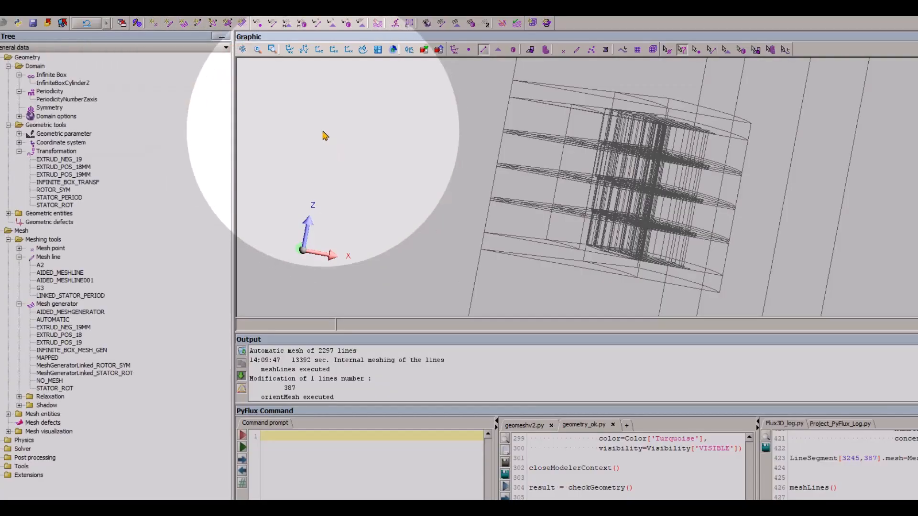
left_click(92, 12)
mouse_move(168, 160)
left_click(226, 160)
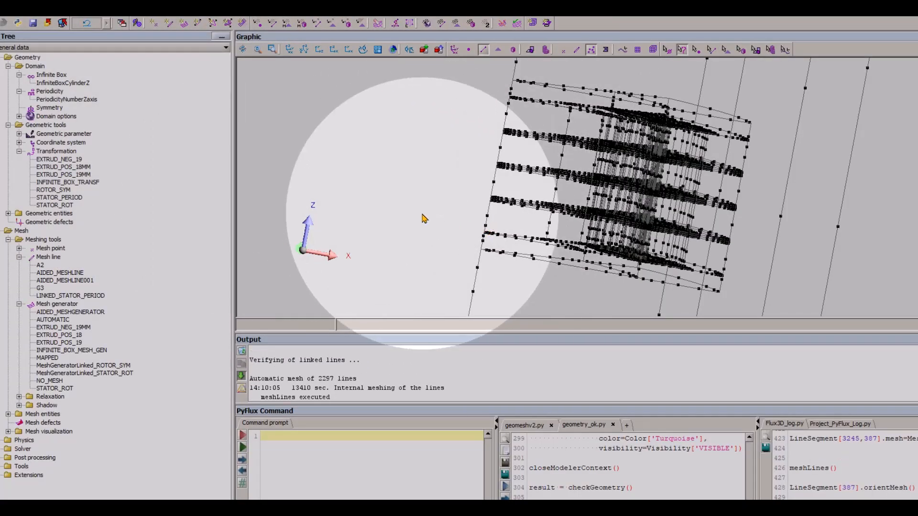
- Mesh the faces of the domain and hide the line discretization nodes in the view
left_click(98, 14)
mouse_move(170, 157)
left_click(235, 170)
left_click_drag(477, 209, 615, 212)
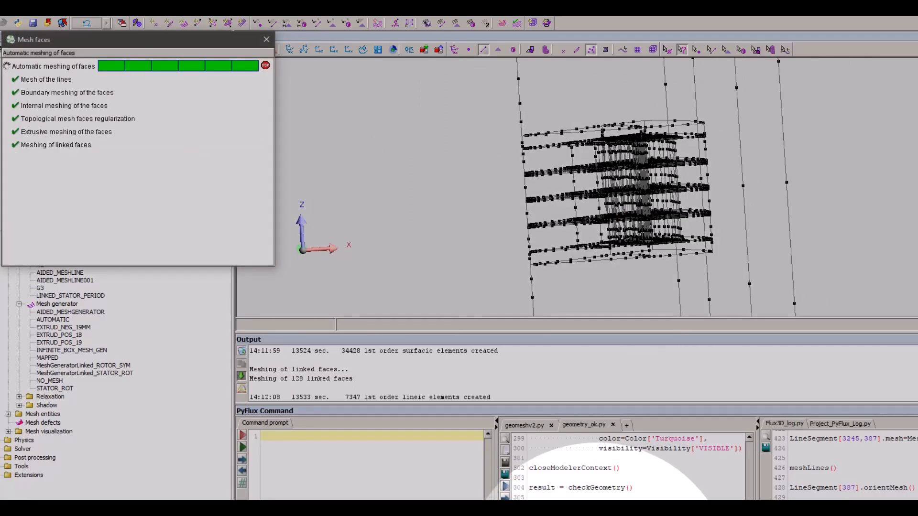
left_click(591, 51)
left_click(668, 50)
- Examine the face mesh across the stacked layers, the thin interlayers and the surrounding air at both ends
scroll(514, 173, "up", 3)
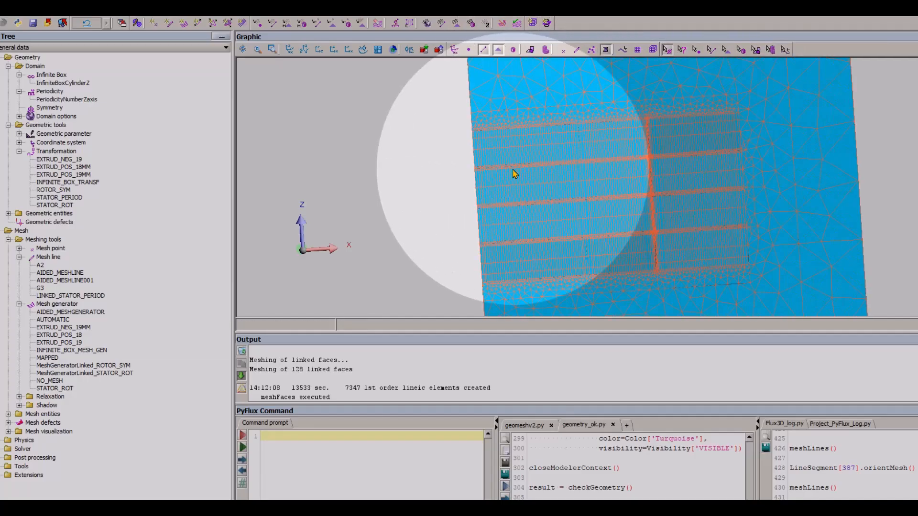
scroll(526, 179, "up", 6)
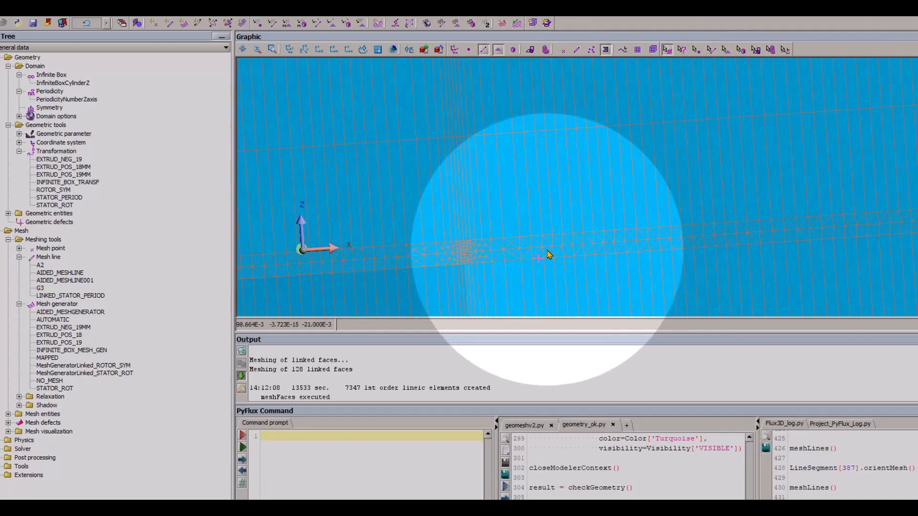
scroll(497, 251, "down", 3)
right_click_drag(496, 251, 574, 250)
scroll(592, 221, "up", 3)
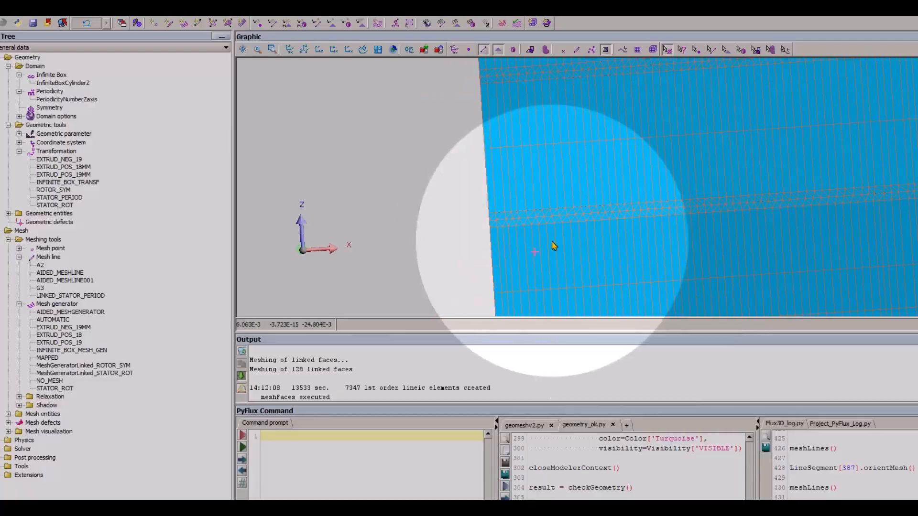
scroll(563, 248, "down", 2)
scroll(565, 252, "down", 2)
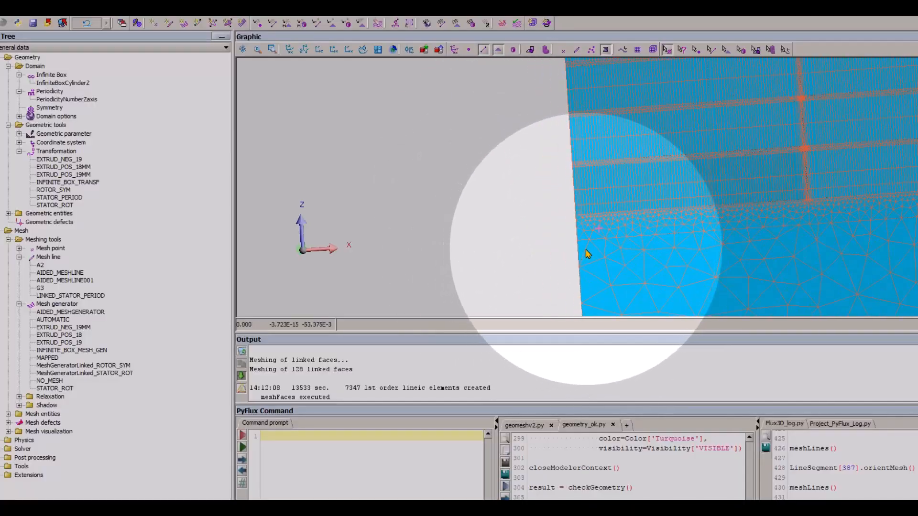
scroll(592, 241, "down", 1)
right_click_drag(645, 196, 613, 313)
scroll(552, 199, "up", 5)
right_click_drag(633, 216, 538, 168)
scroll(686, 252, "down", 3)
mouse_move(686, 254)
left_mouse_down()
mouse_move(592, 192)
mouse_move(678, 249)
left_mouse_up()
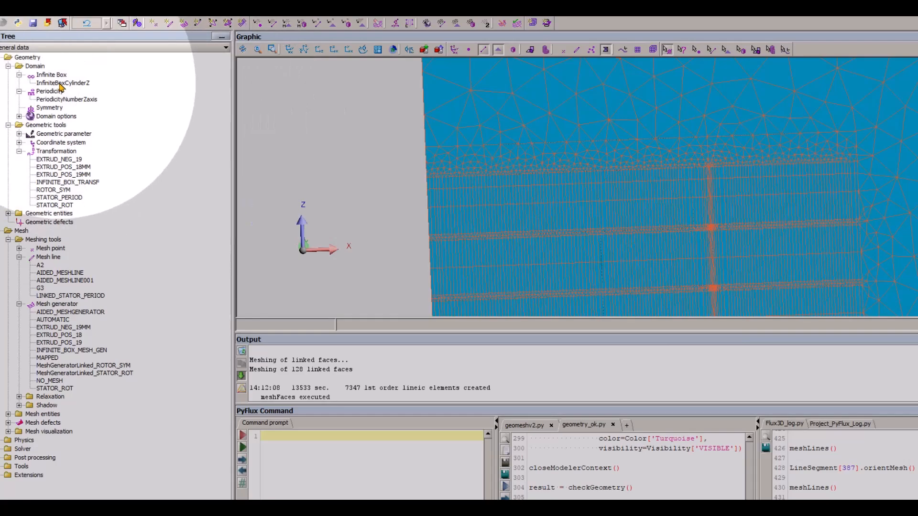
- Hide the infinite box InfiniteBoxCylinderZ and switch the display from faces to volumes
right_click(61, 86)
left_click(111, 138)
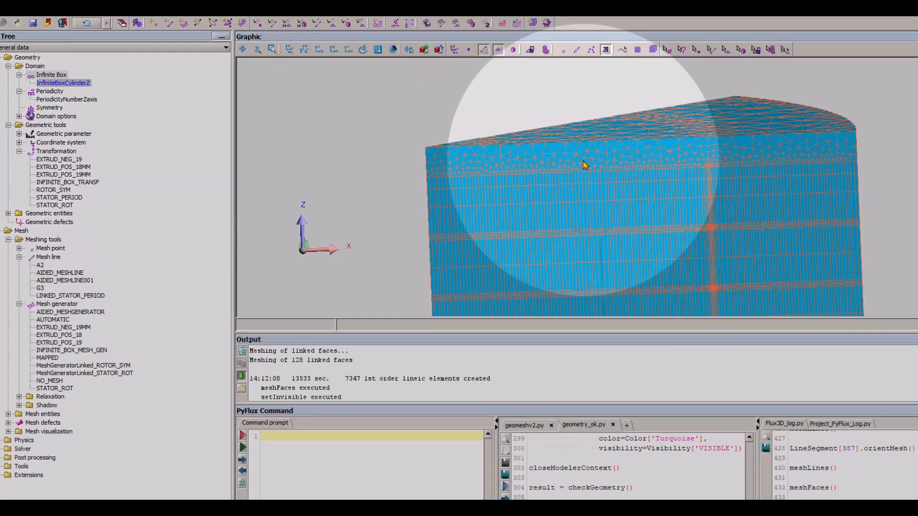
left_click(499, 50)
left_click(513, 50)
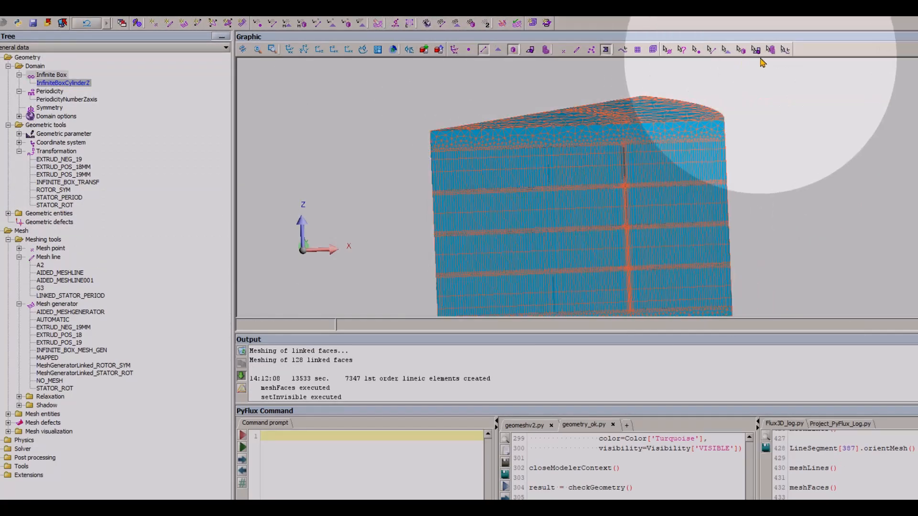
- Hide the two air volumes on top of the stack (volumes 67 and 173)
left_click(741, 49)
left_click(616, 129)
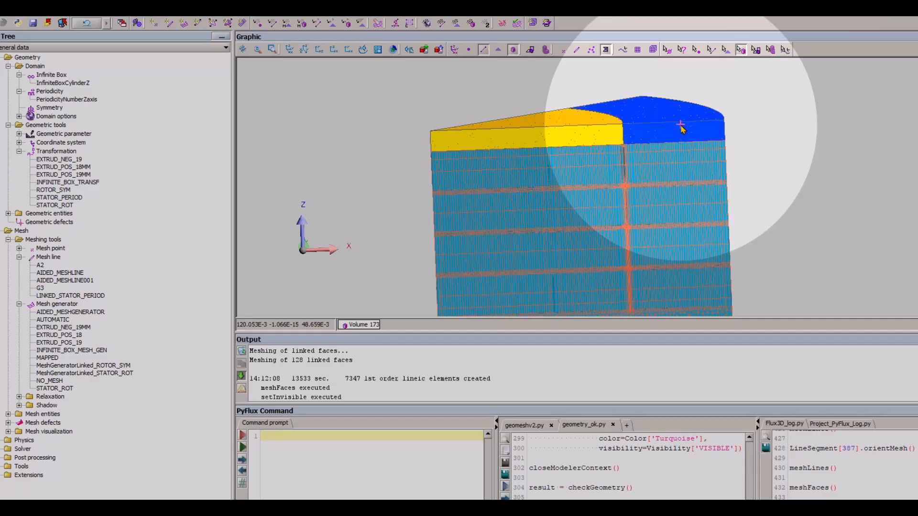
right_click(680, 125)
left_click(719, 200)
- Hide the two air volumes on the underside of the stack (volumes 69 and 169)
scroll(631, 188, "down", 3)
left_click_drag(631, 188, 612, 196)
left_click(613, 197)
right_click(659, 215)
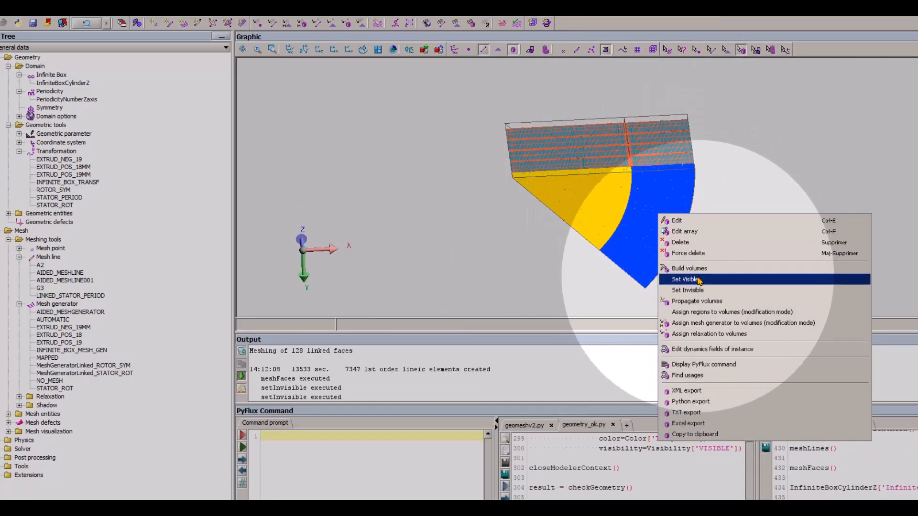
left_click(698, 280)
right_click(662, 201)
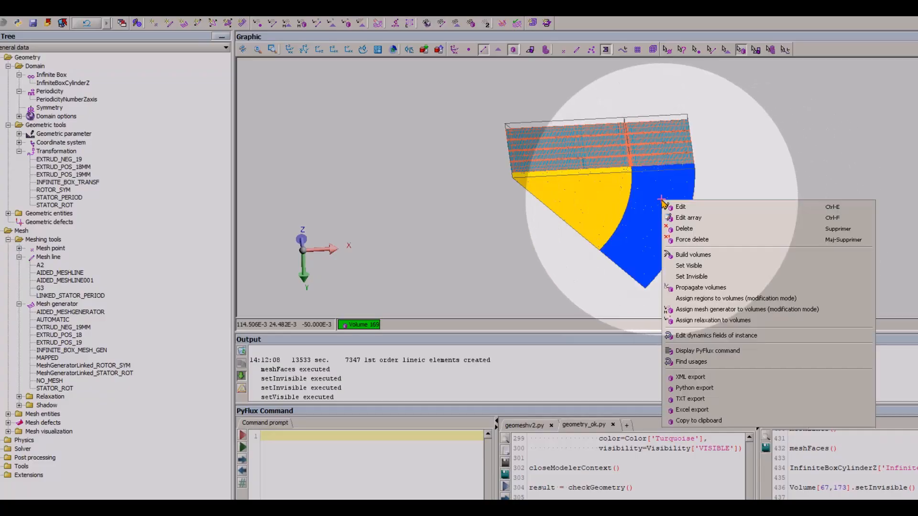
left_click(702, 276)
left_click_drag(702, 276, 619, 246)
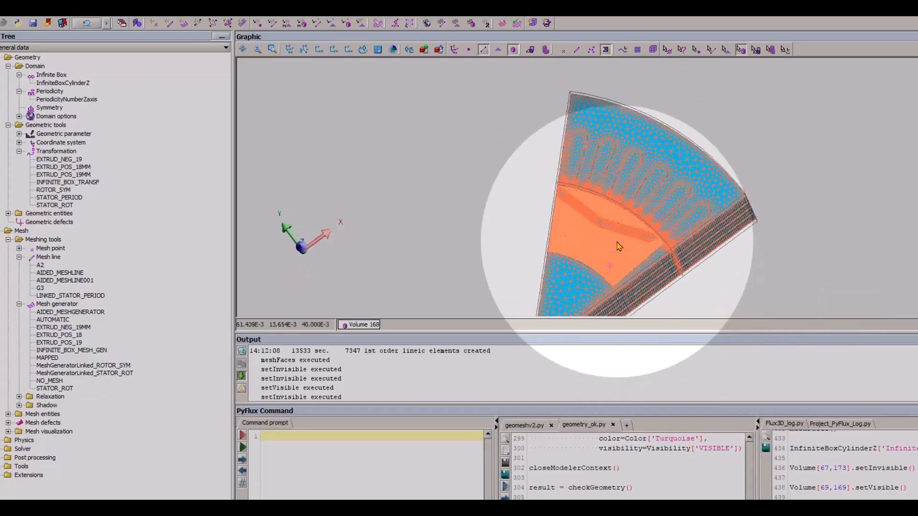
- Examine the face mesh around the magnets and along the extruded layers of the motor sector
scroll(620, 247, "up", 5)
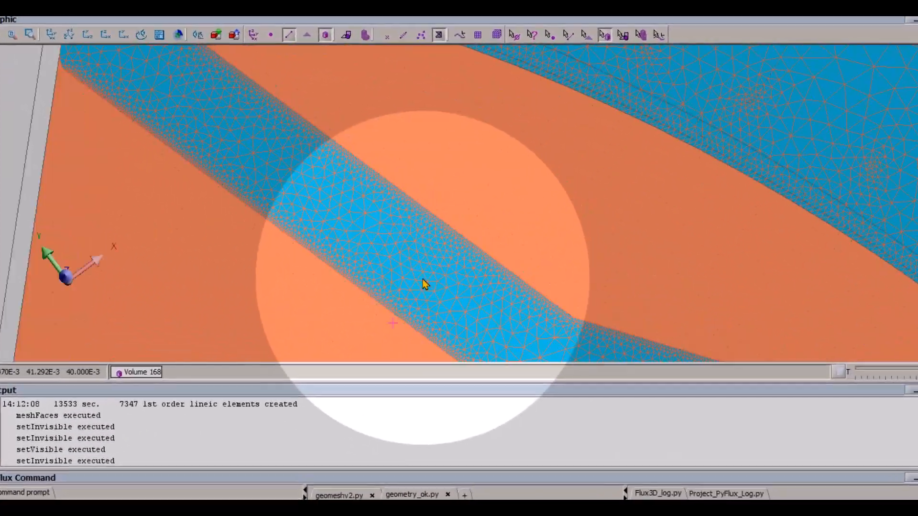
scroll(424, 281, "up", 3)
scroll(432, 281, "down", 5)
left_click(512, 37)
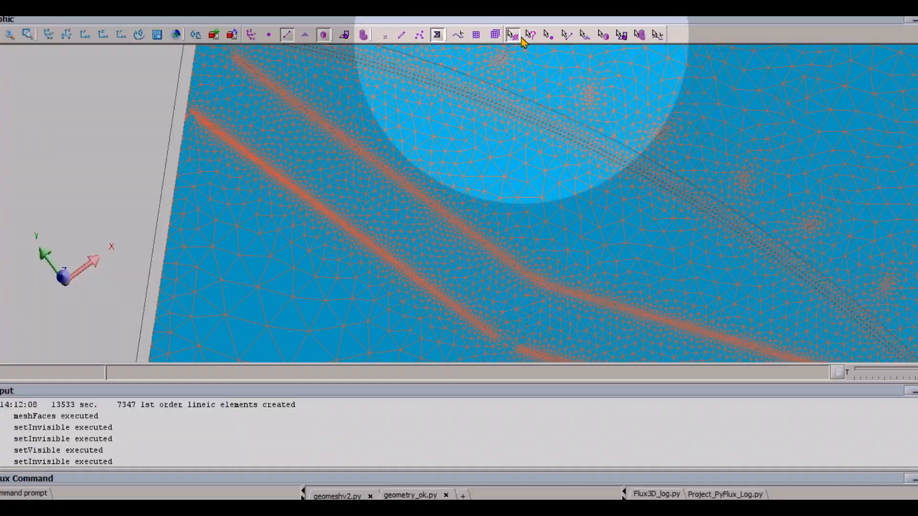
scroll(430, 188, "up", 3)
scroll(432, 195, "down", 5)
left_click_drag(432, 196, 468, 129)
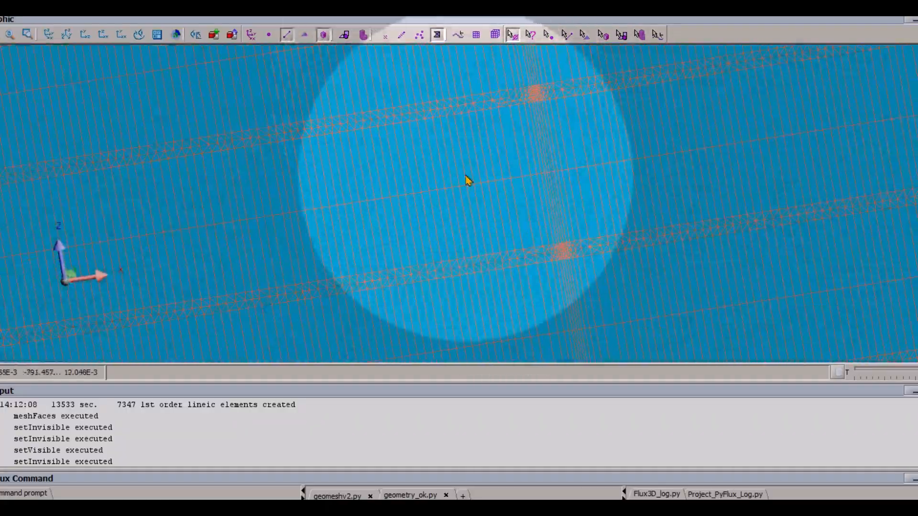
scroll(465, 175, "down", 4)
left_click_drag(465, 175, 467, 149)
right_click_drag(366, 164, 465, 185)
left_click_drag(483, 189, 526, 204)
scroll(525, 201, "up", 4)
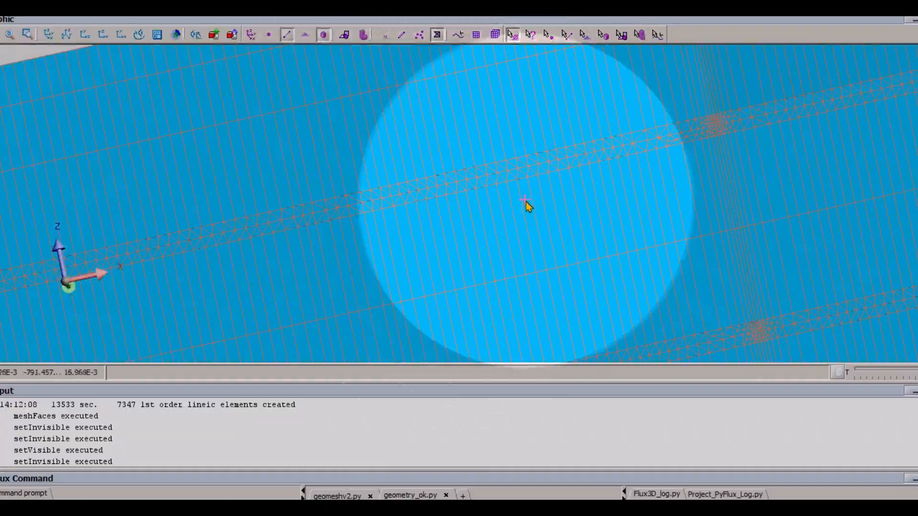
mouse_move(567, 202)
right_mouse_down()
mouse_move(478, 203)
mouse_move(460, 130)
right_mouse_up()
right_click_drag(532, 207, 400, 117)
scroll(400, 115, "down", 4)
right_click_drag(507, 227, 462, 168)
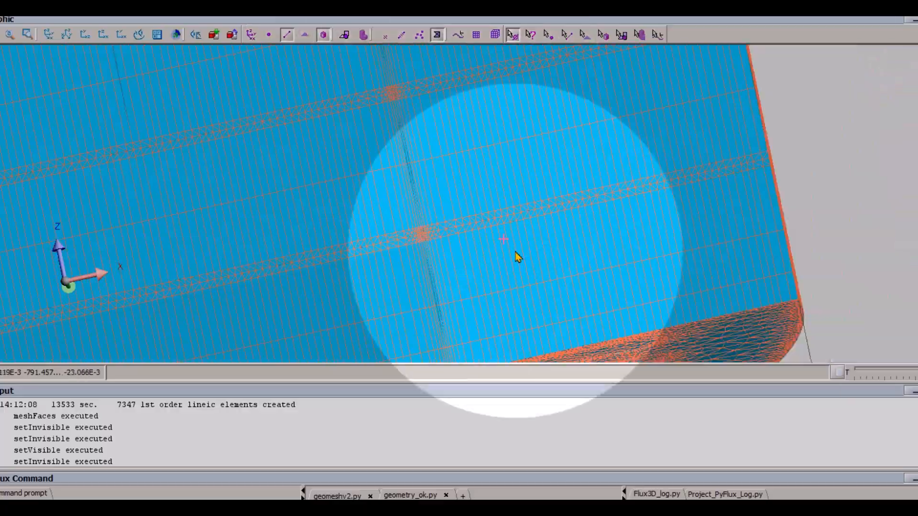
scroll(515, 253, "down", 4)
left_click_drag(514, 256, 489, 382)
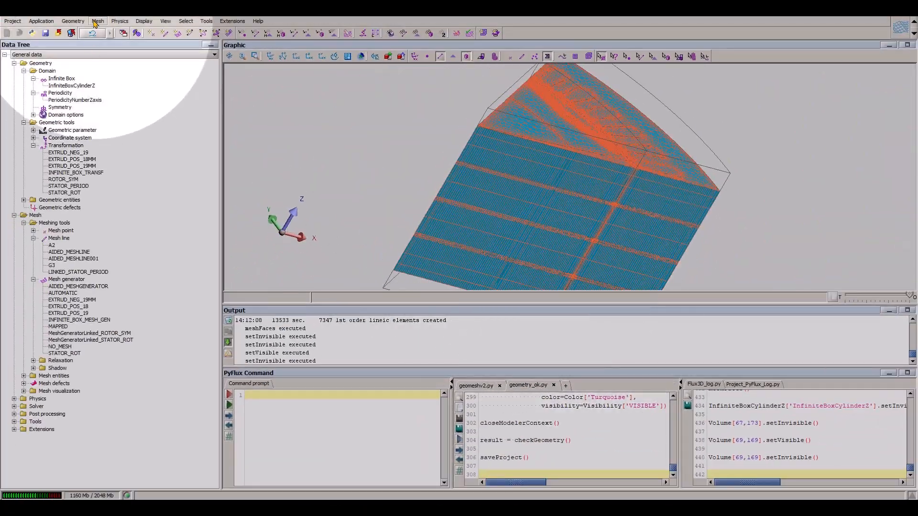
- Mesh the volumes of the domain
left_click(97, 22)
mouse_move(177, 158)
left_click(242, 171)
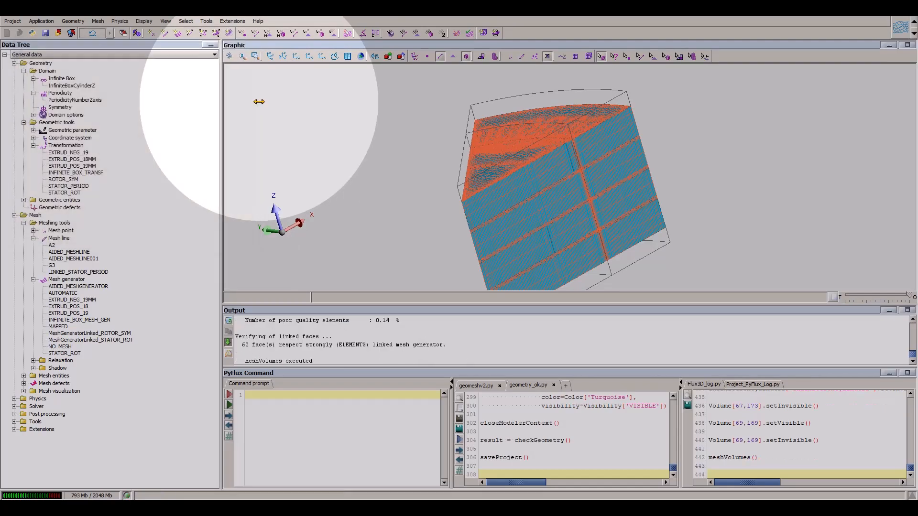
- Check the mesh and review the node count and volume element quality in the enlarged output report
left_click(98, 21)
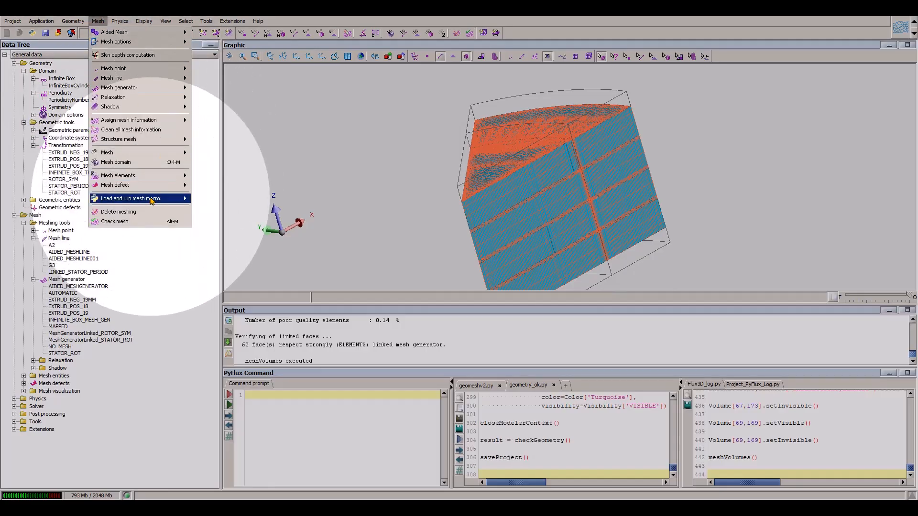
left_click(119, 221)
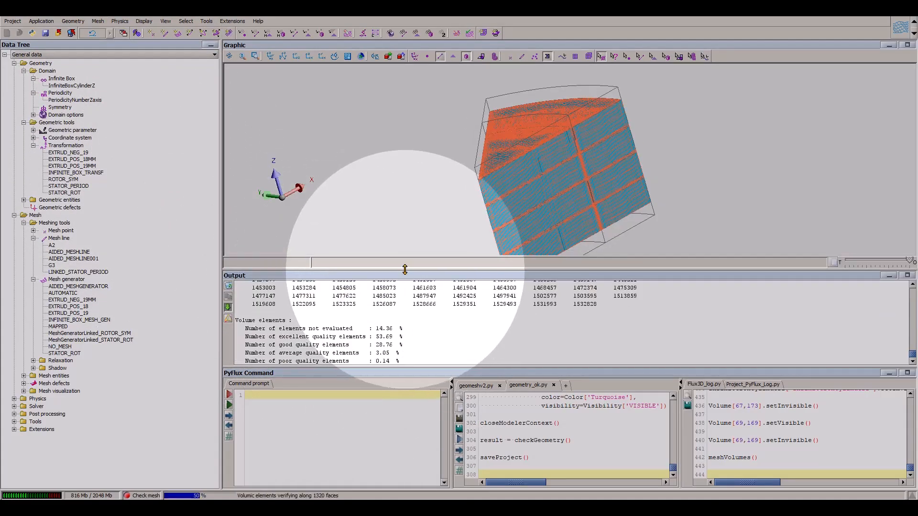
left_click_drag(400, 253, 402, 237)
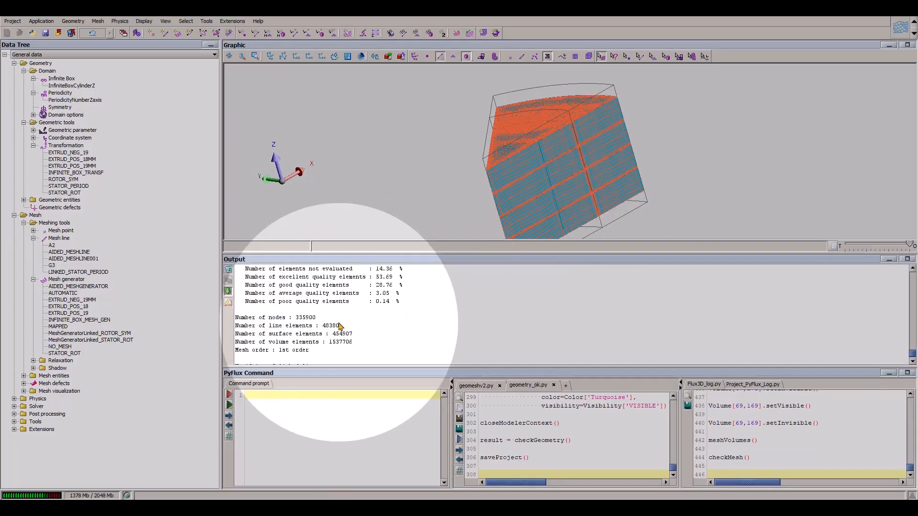
double_click(316, 317)
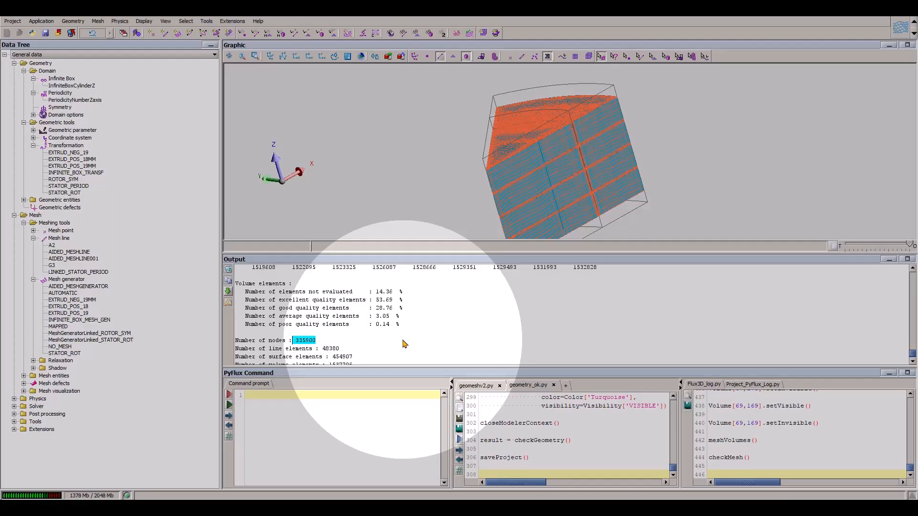
left_click_drag(373, 294, 235, 284)
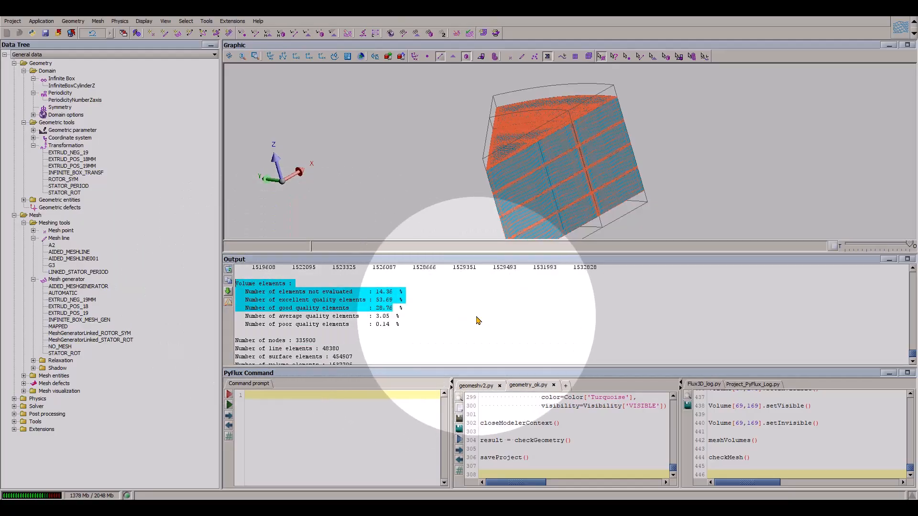